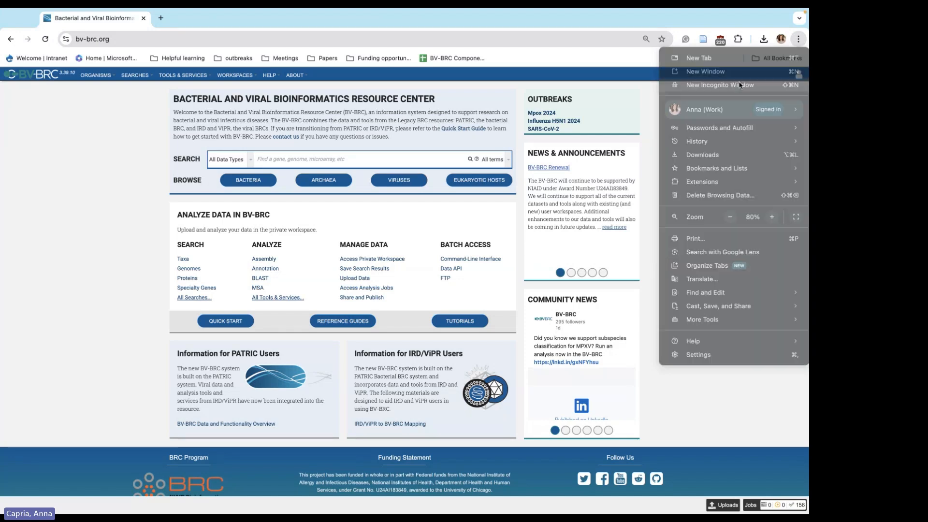
Open bv-brc.org in a new incognito window and bring up the new-account registration form.
click(740, 85)
text(bv)
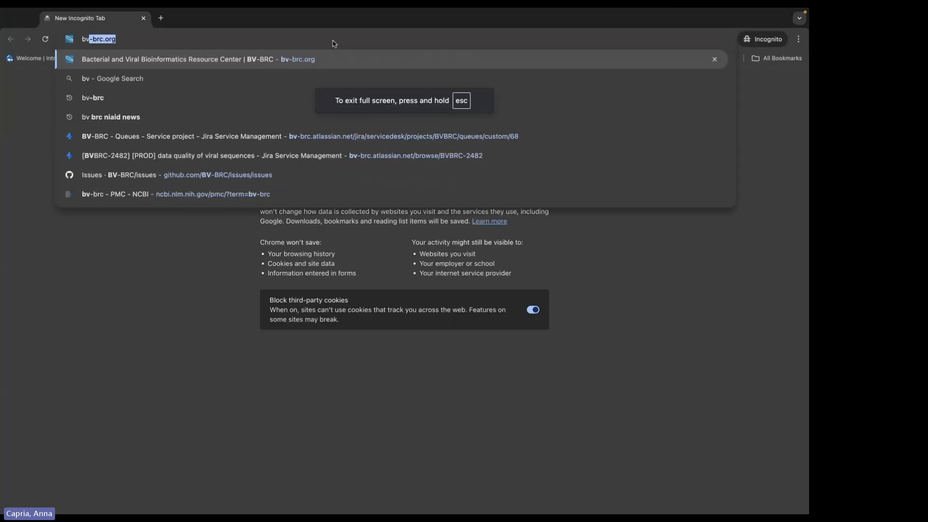
key(Return)
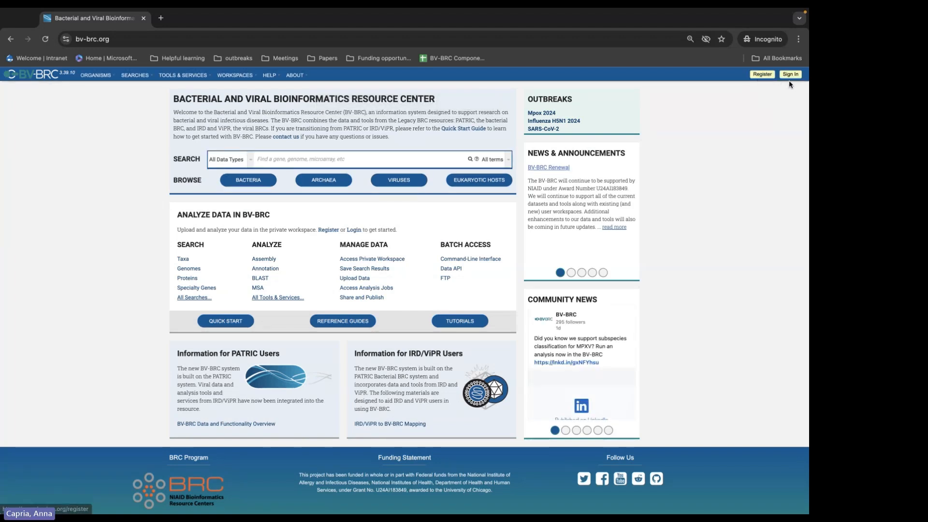
click(763, 75)
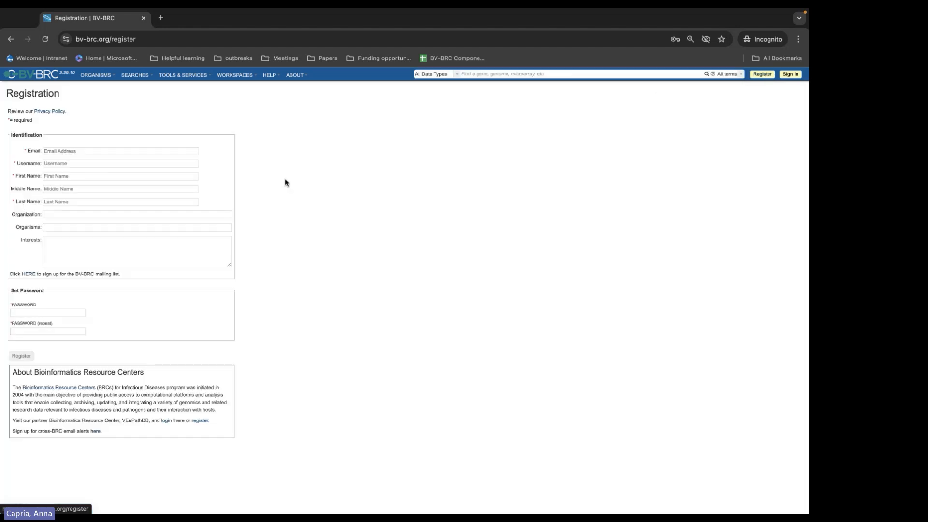
click(157, 152)
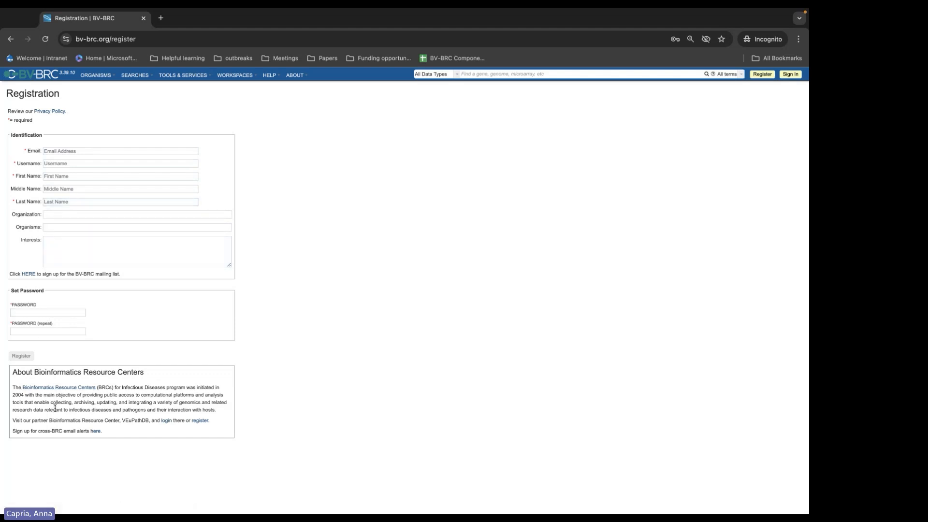
View the BV-BRC mailing list sign-up page in a separate tab, and return to the registration form.
right_click(24, 277)
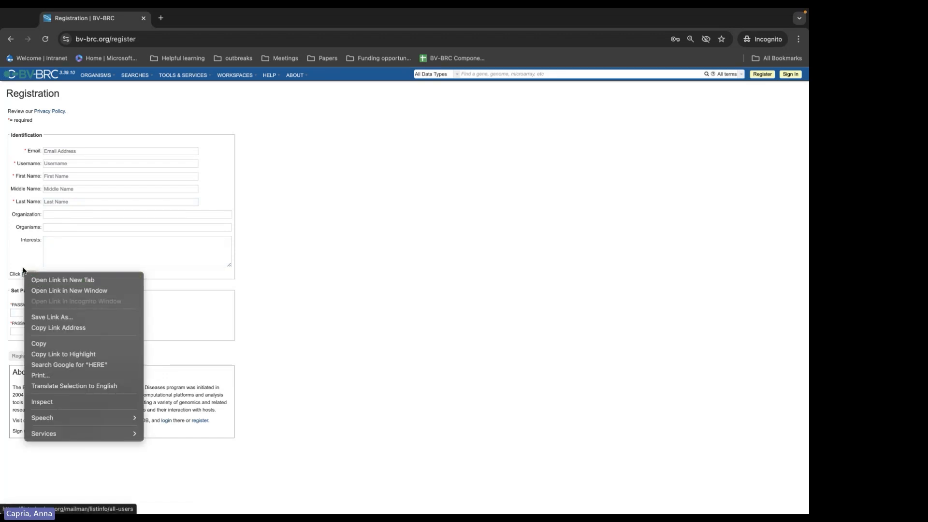
click(42, 282)
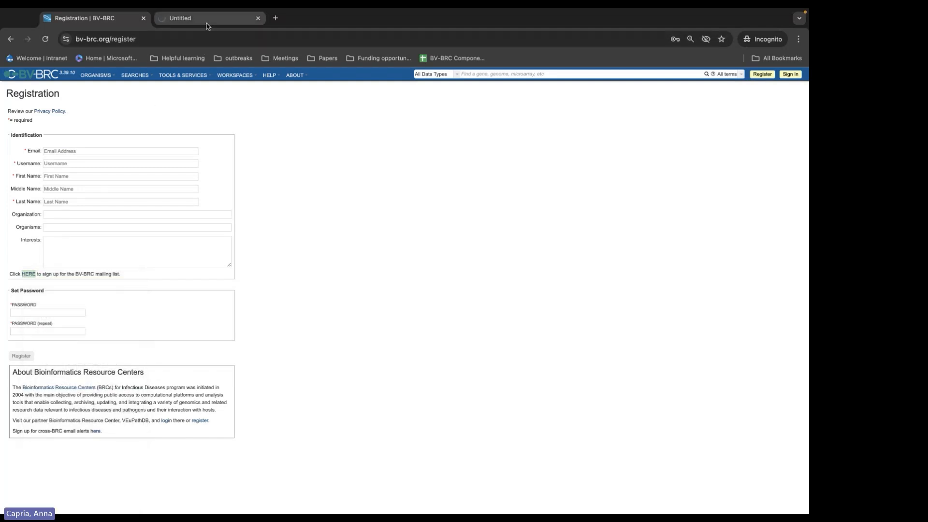
click(205, 19)
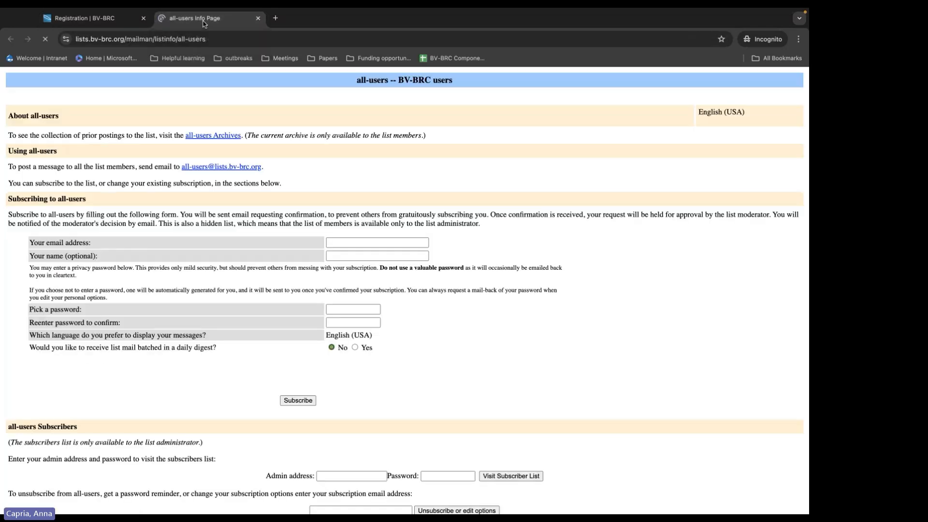
click(190, 40)
click(110, 20)
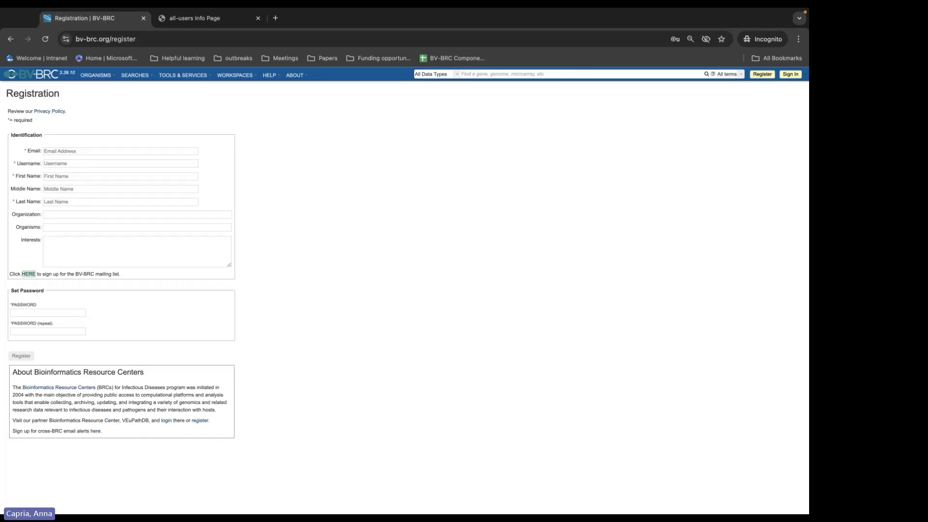
Switch from the incognito window back to the signed-in browser window showing the BV-BRC home page.
key(ctrl+Up)
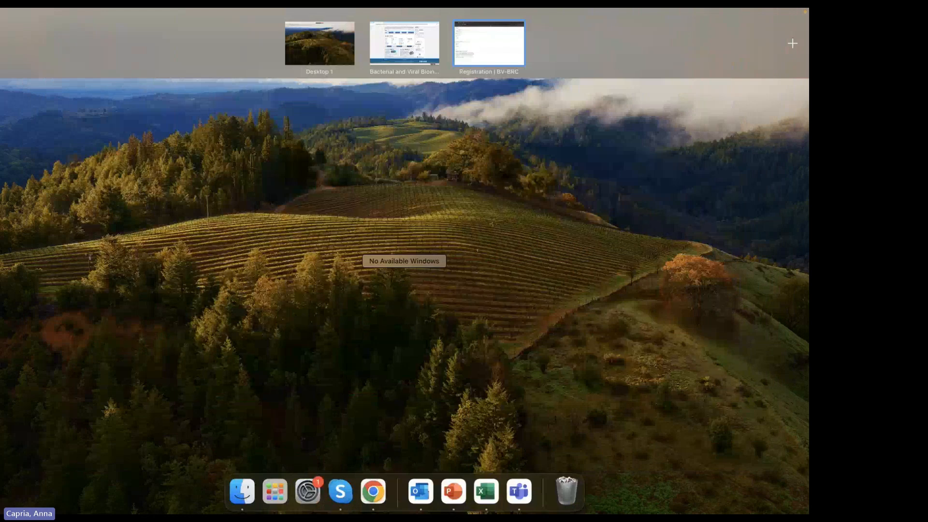
click(489, 43)
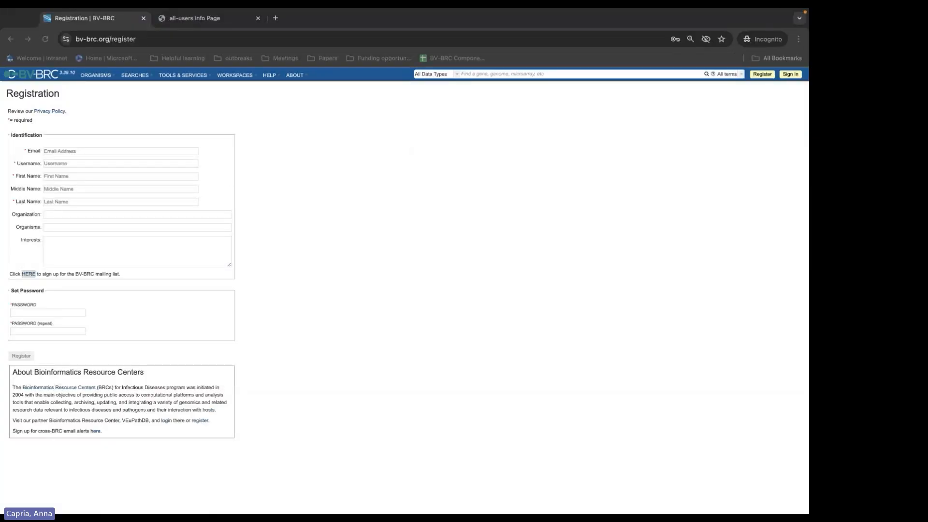
key(ctrl+Left)
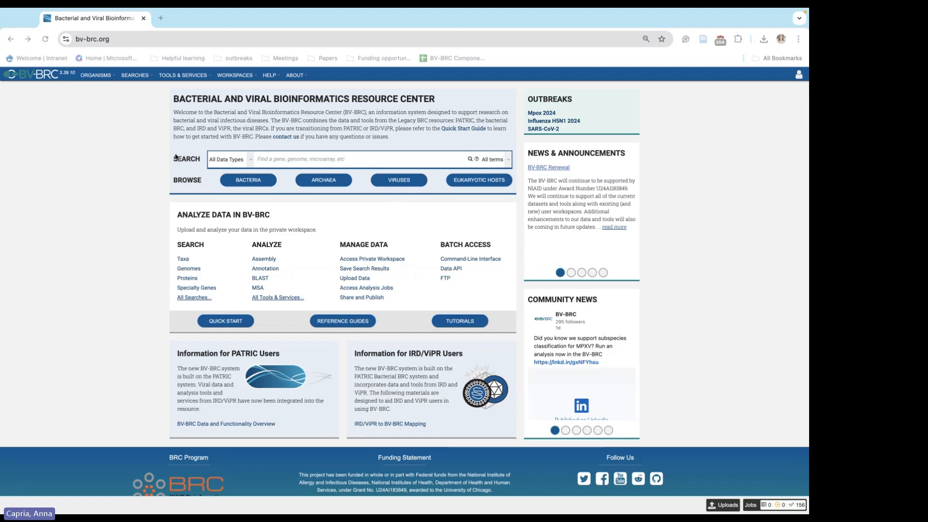
Examine the site's navigation options for organisms, searches, tools and services, workspaces, help and general information.
click(102, 79)
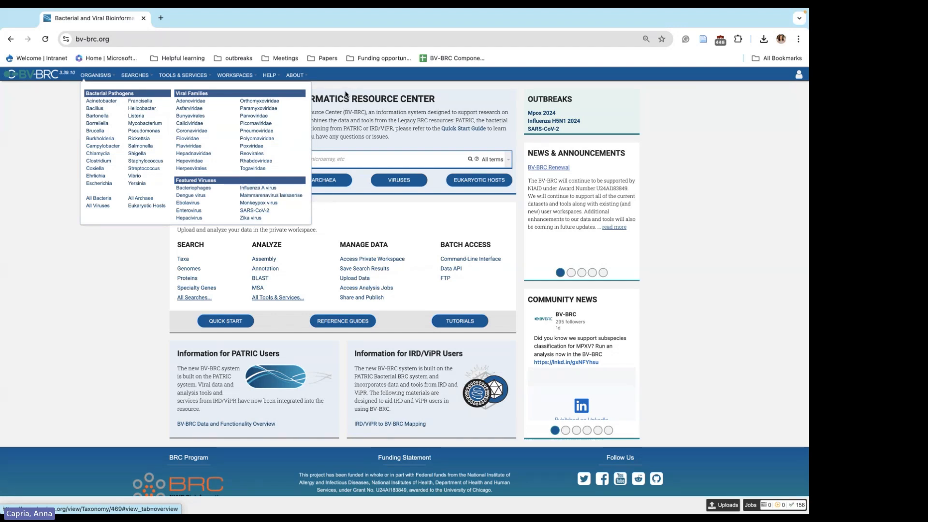
mouse_move(138, 79)
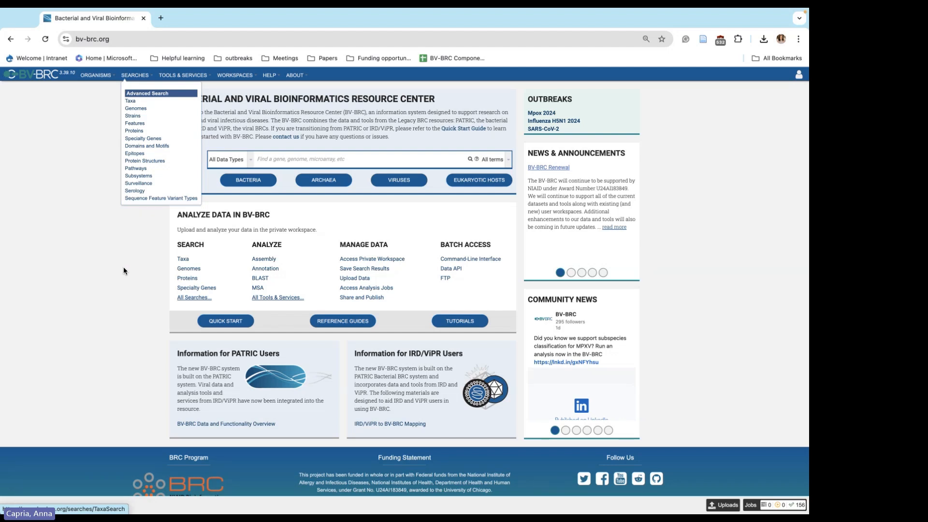
click(192, 76)
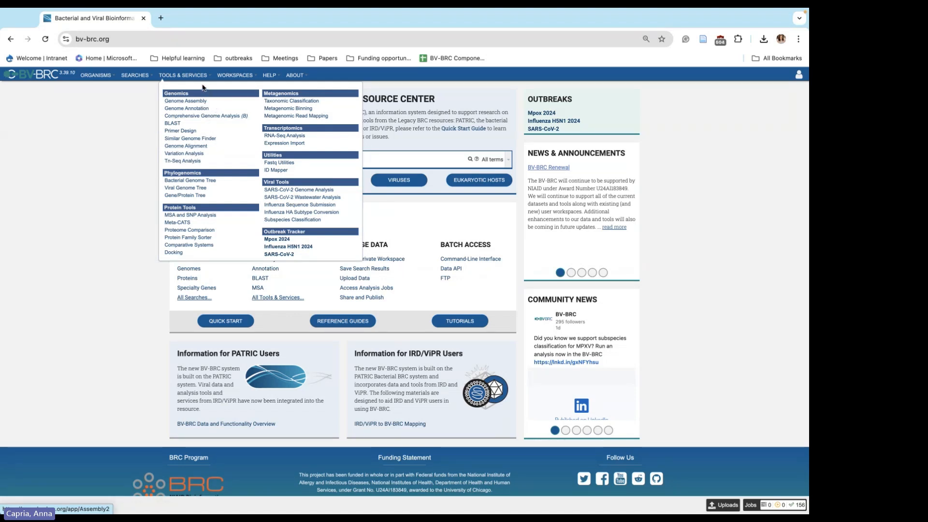
click(177, 76)
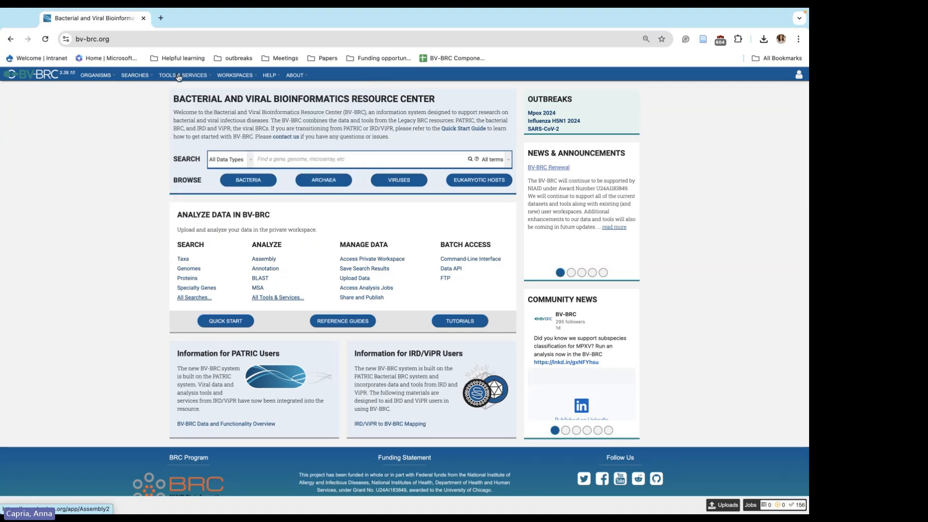
click(233, 77)
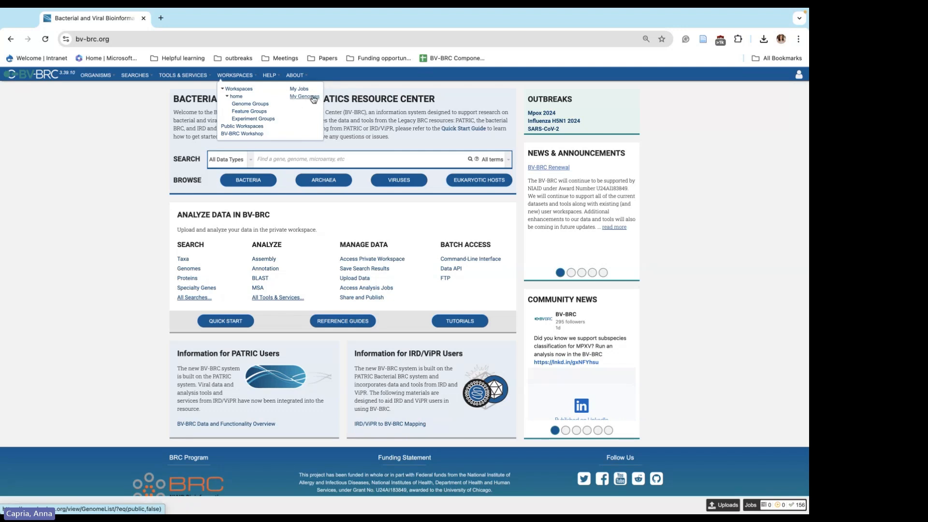
click(270, 79)
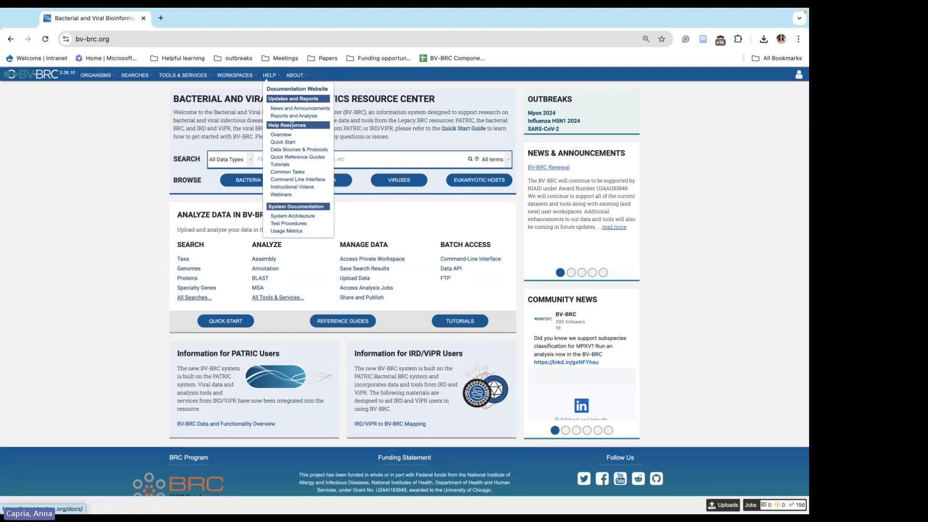
mouse_move(298, 76)
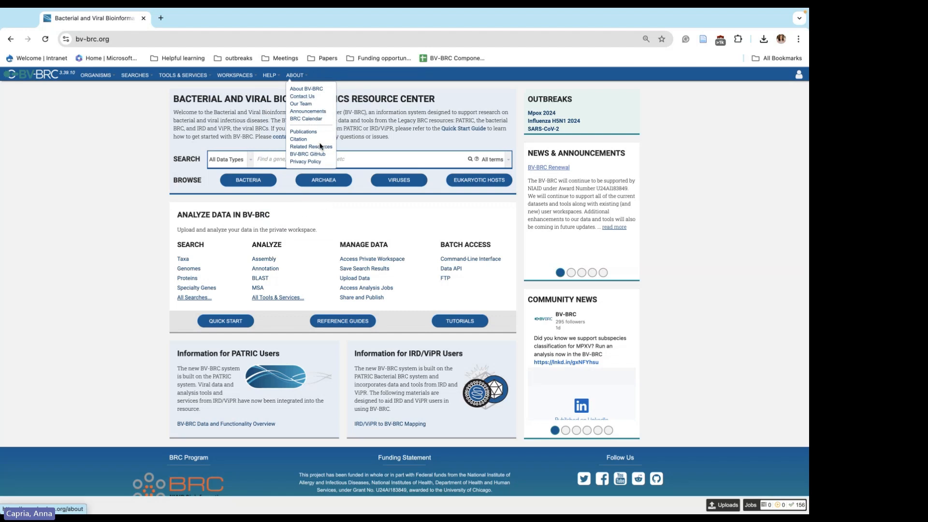
View the Contact Us form and close it without submitting anything.
mouse_move(269, 79)
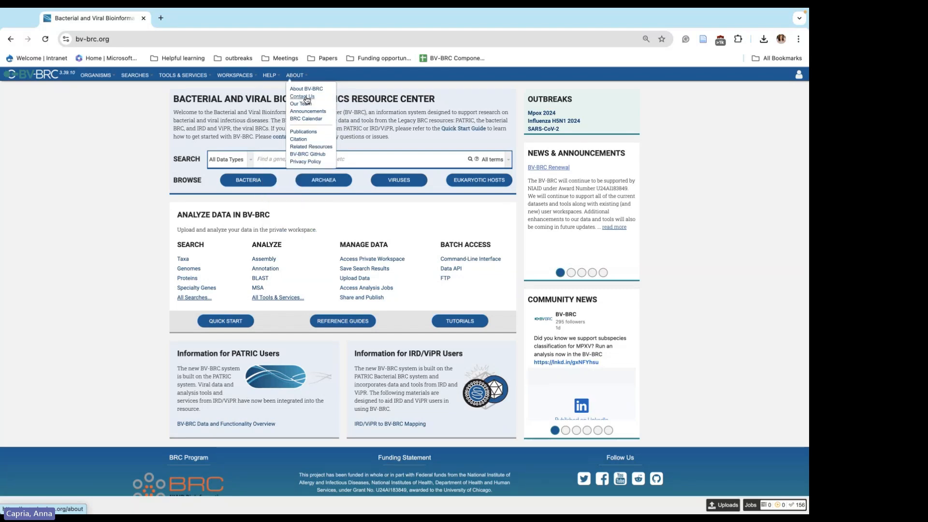
click(303, 96)
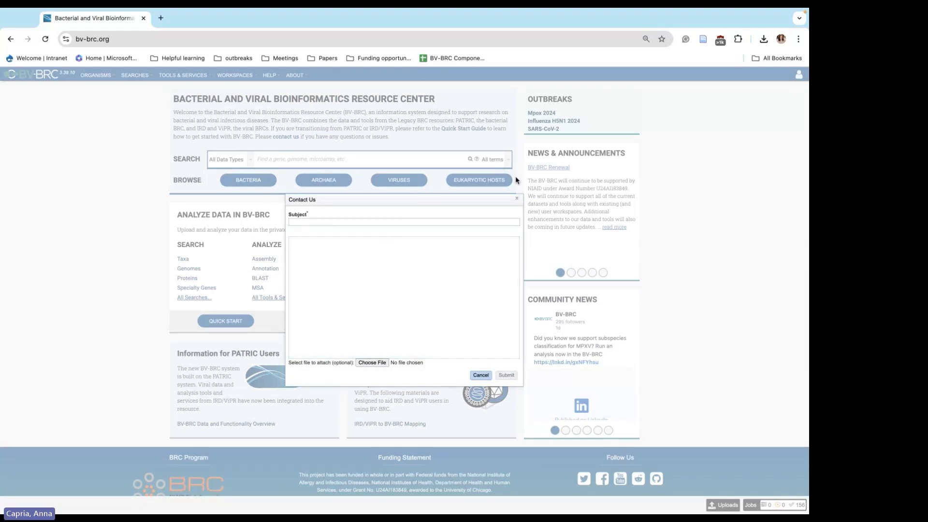
click(516, 200)
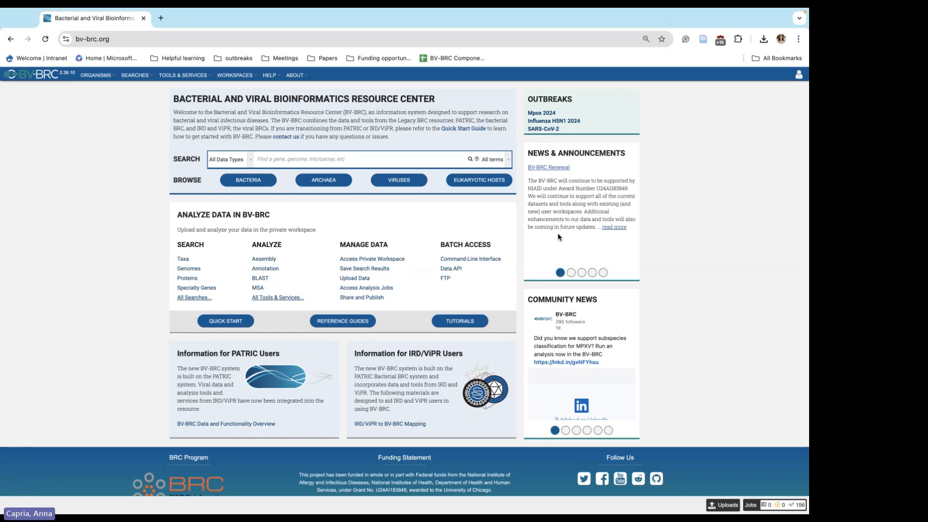
Browse through the News & Announcements items on the home page.
click(571, 273)
click(582, 274)
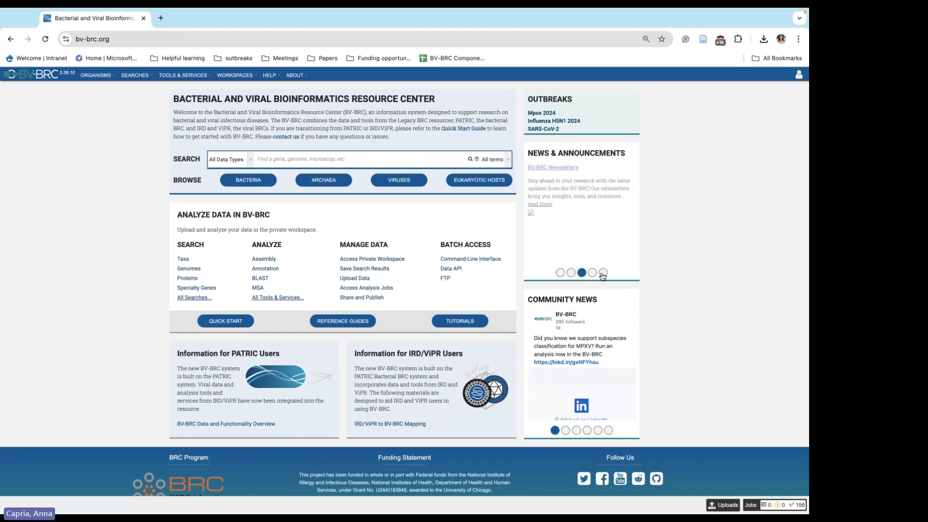
click(592, 273)
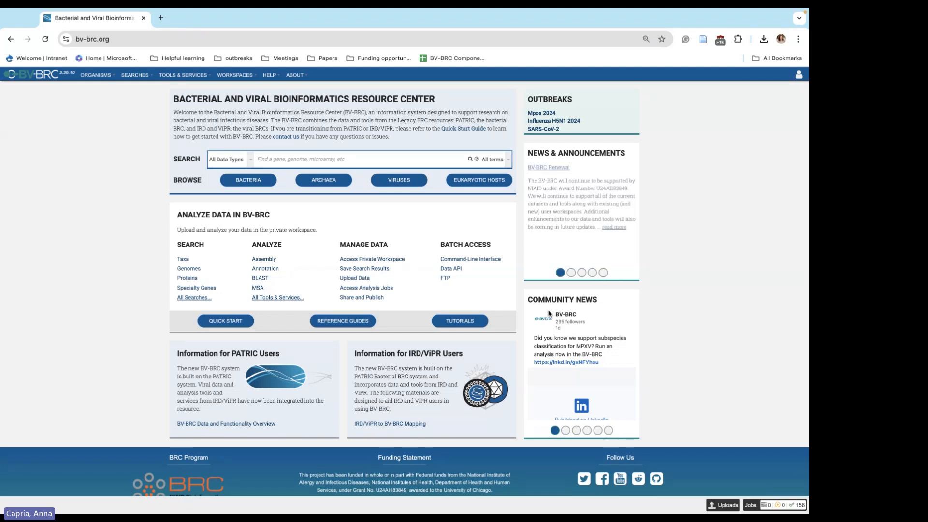
Read through the first four Community News posts on the home page.
scroll(550, 316, down, 2)
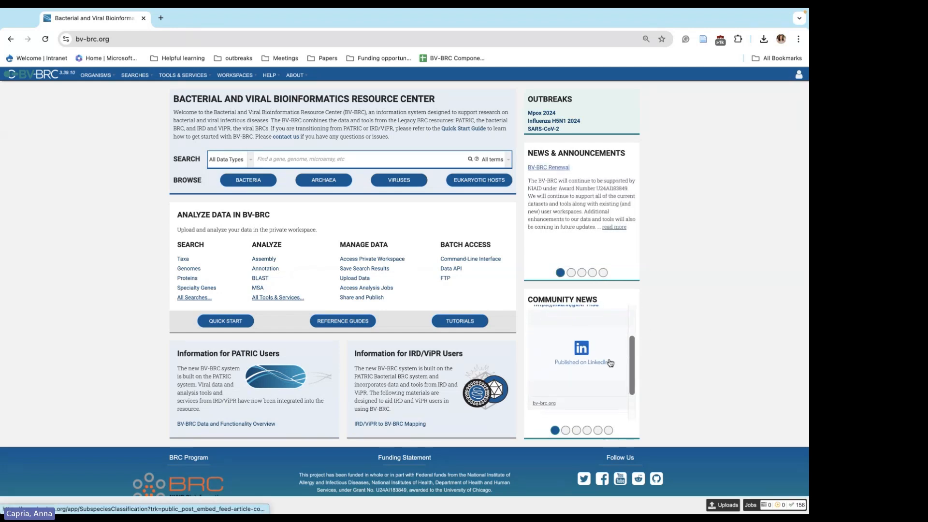
scroll(599, 377, up, 1)
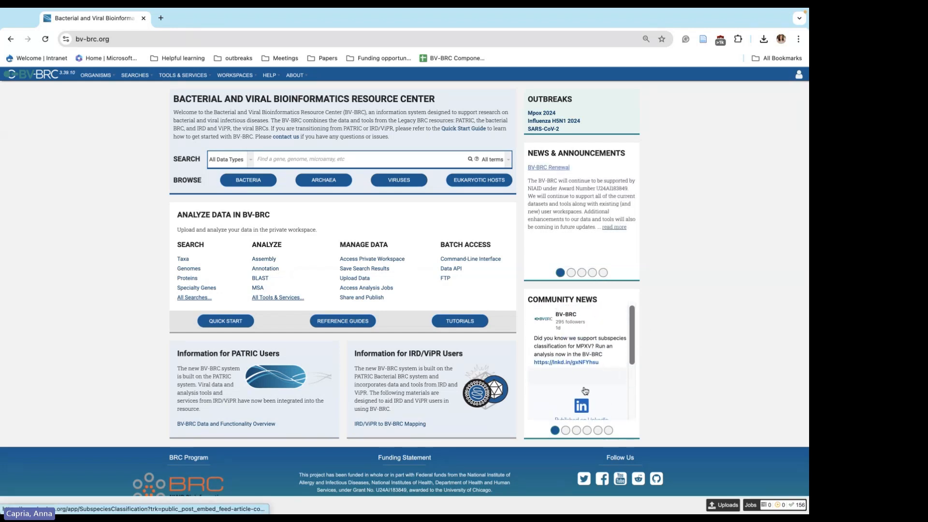
click(566, 430)
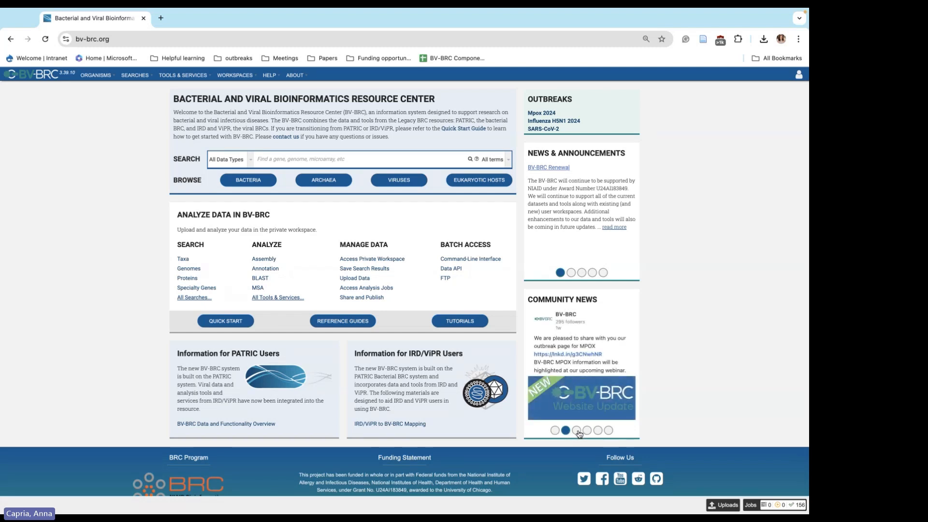
scroll(604, 394, down, 4)
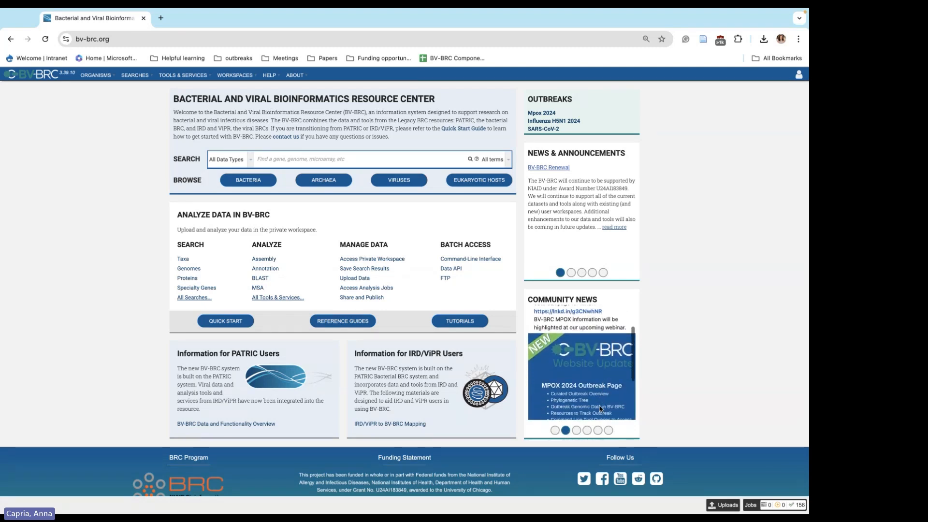
click(577, 431)
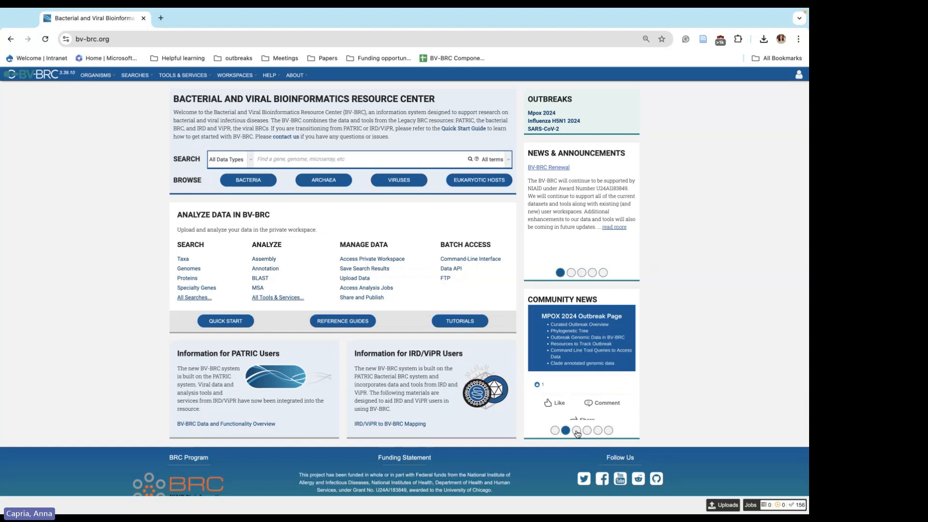
scroll(602, 399, down, 3)
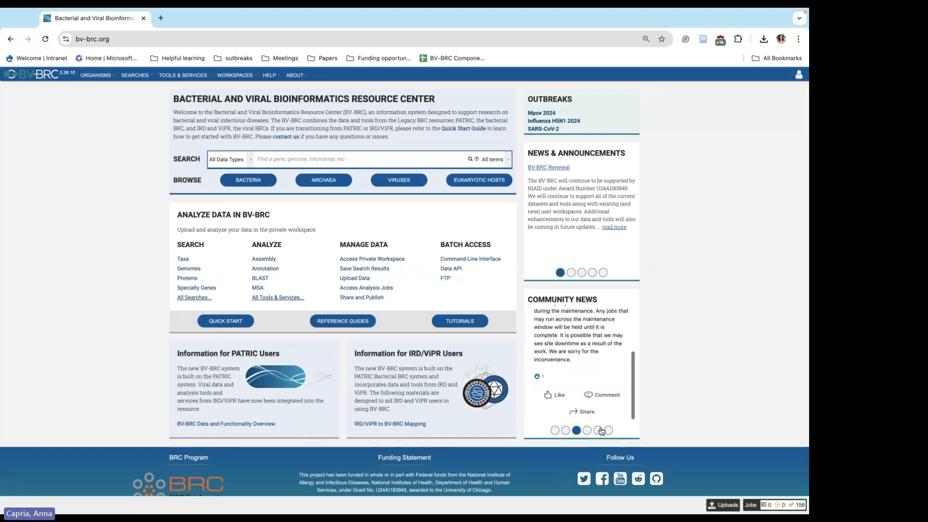
click(587, 430)
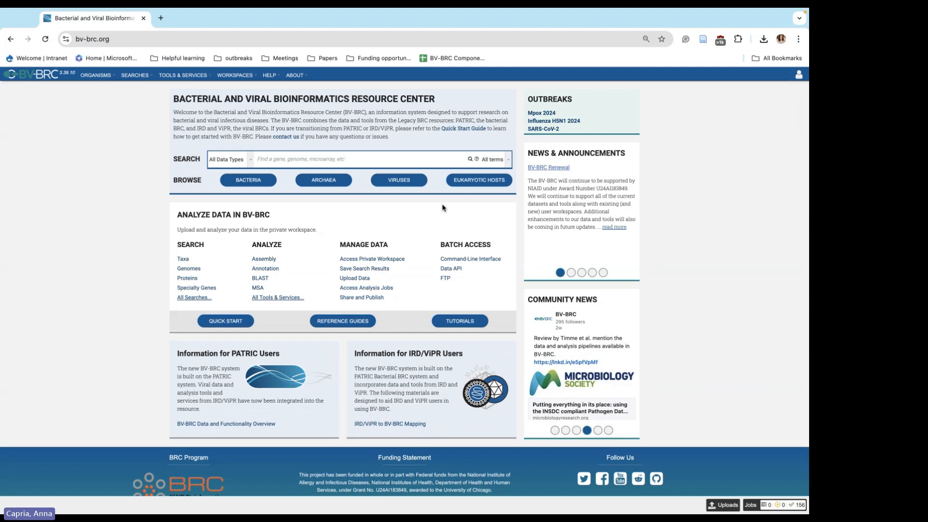
Search all data types for "Hemagluttin", and return to the home page.
click(392, 160)
text(Hemagluttin)
key(Return)
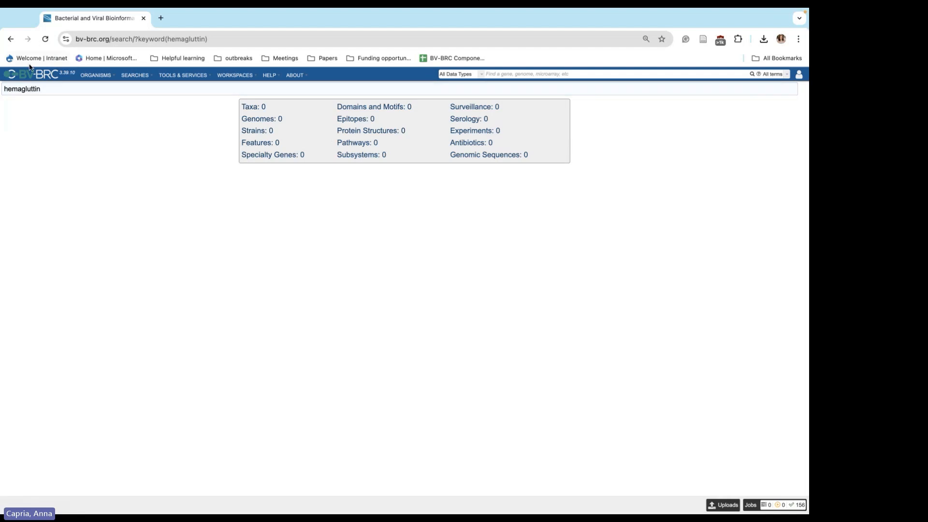
click(43, 79)
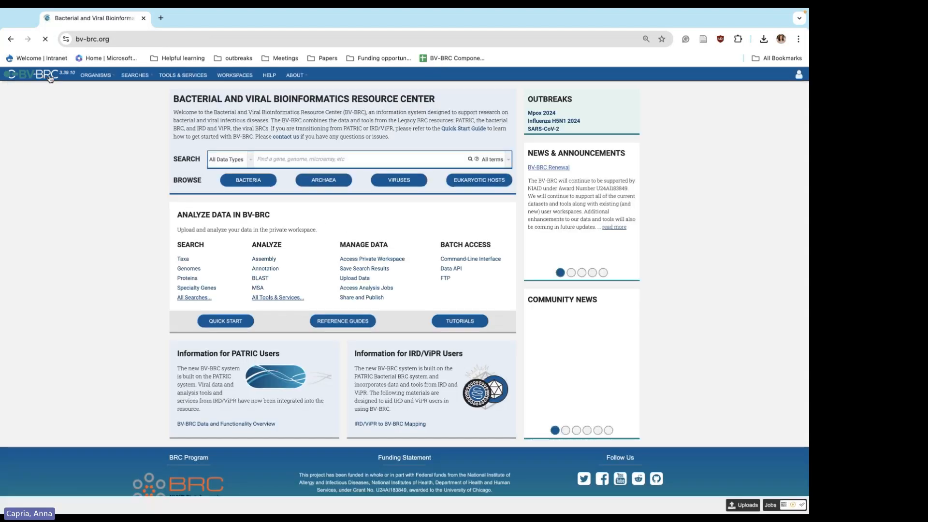
Open the taxon overview page for the featured virus Influenza A virus and enlarge the view.
click(99, 75)
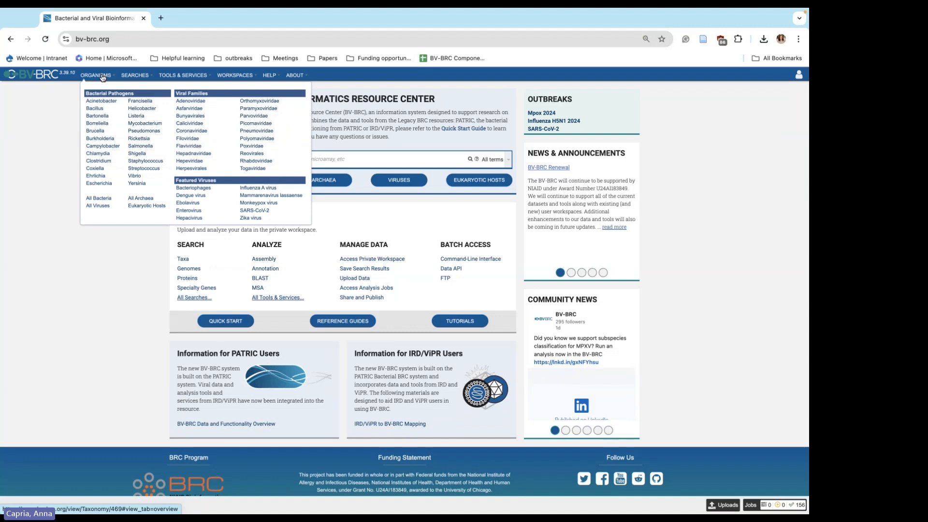
click(253, 189)
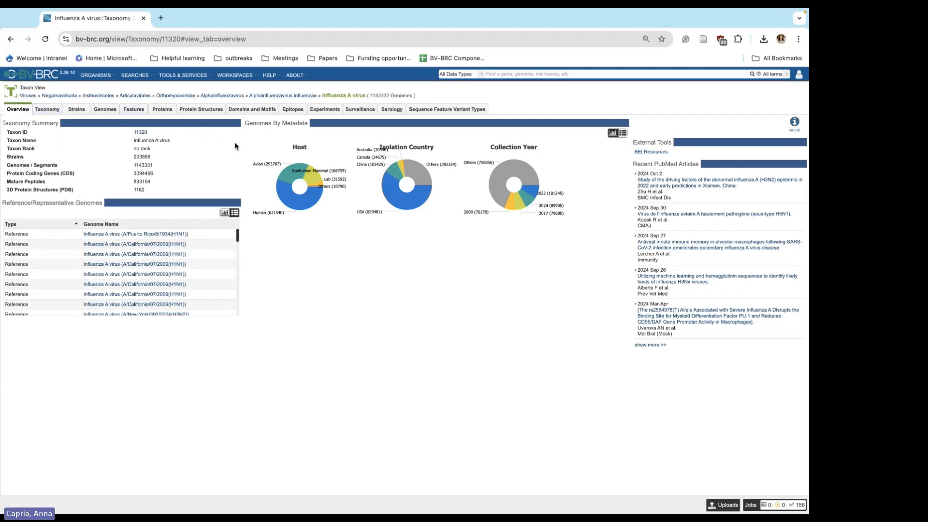
scroll(235, 145, up, 3)
scroll(234, 142, left, 5)
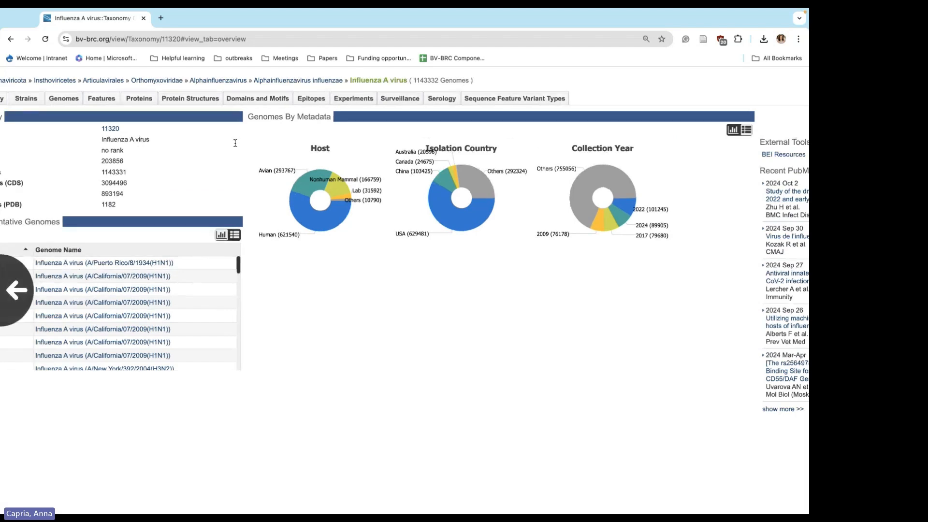
Look over the Influenza A virus taxonomy summary and browse the list of reference/representative genomes.
scroll(235, 143, right, 1)
scroll(235, 142, left, 1)
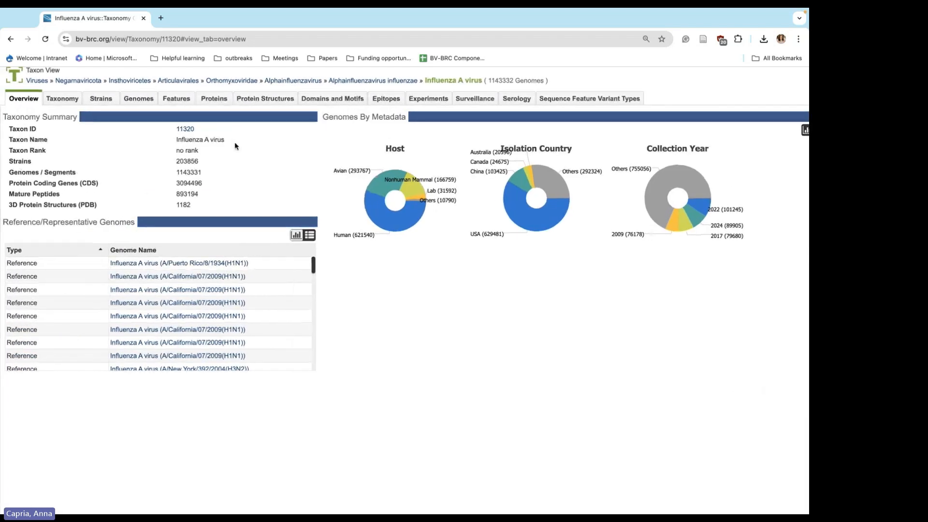
ctrl+scroll(234, 141, up, 2)
ctrl+scroll(257, 110, down, 2)
ctrl+scroll(256, 110, up, 2)
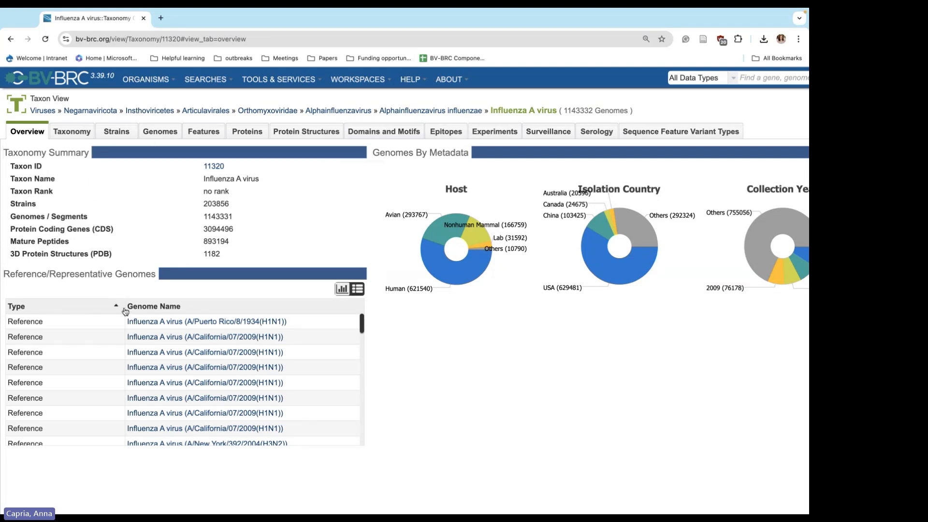
scroll(145, 393, down, 10)
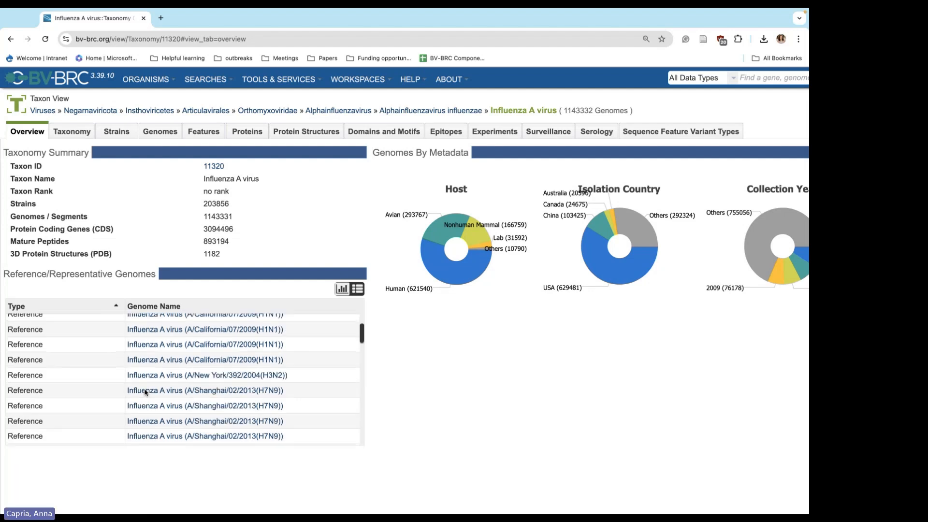
scroll(145, 392, down, 2)
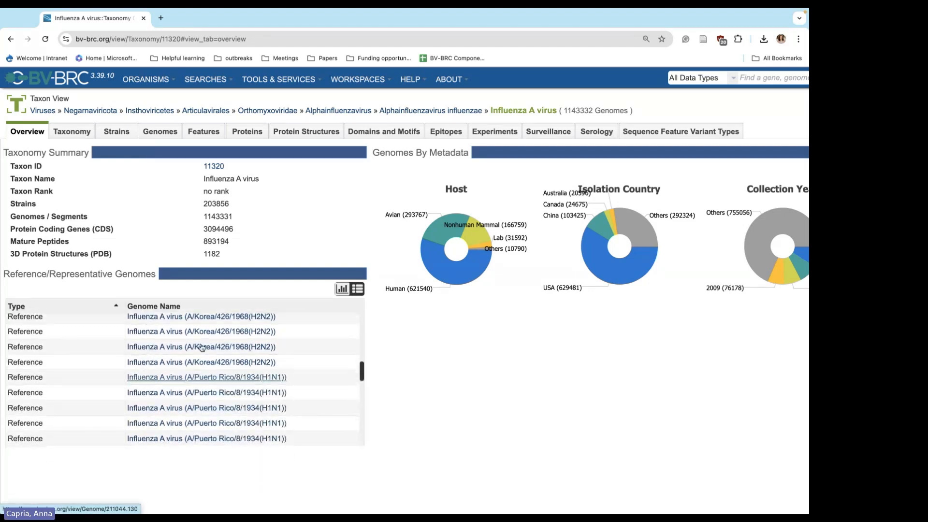
Examine the genome metadata charts for host, isolation country and collection year, and the recent PubMed articles.
scroll(433, 327, right, 2)
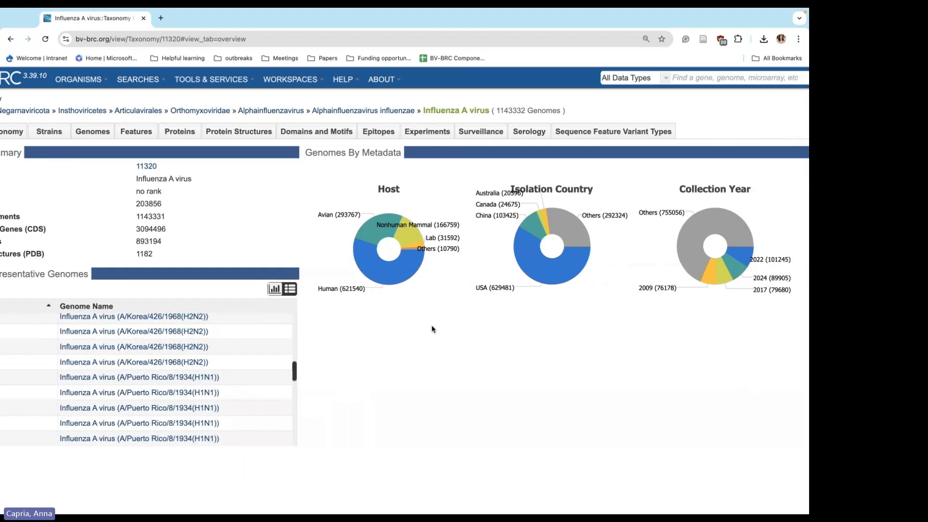
scroll(433, 328, down, 1)
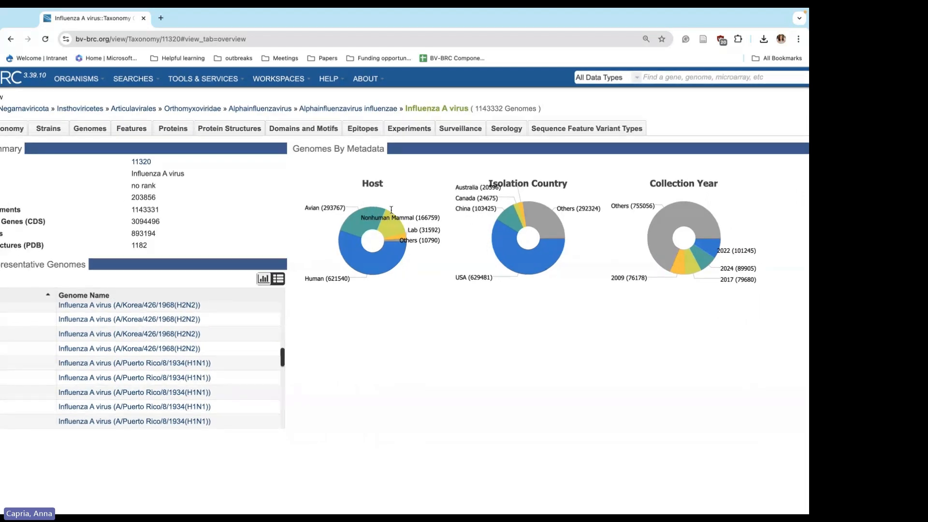
scroll(606, 267, right, 5)
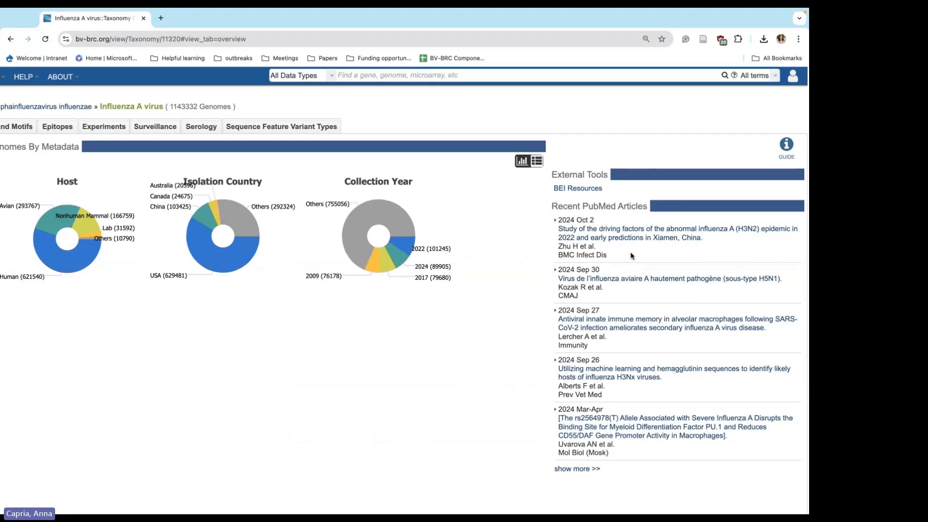
scroll(188, 315, left, 6)
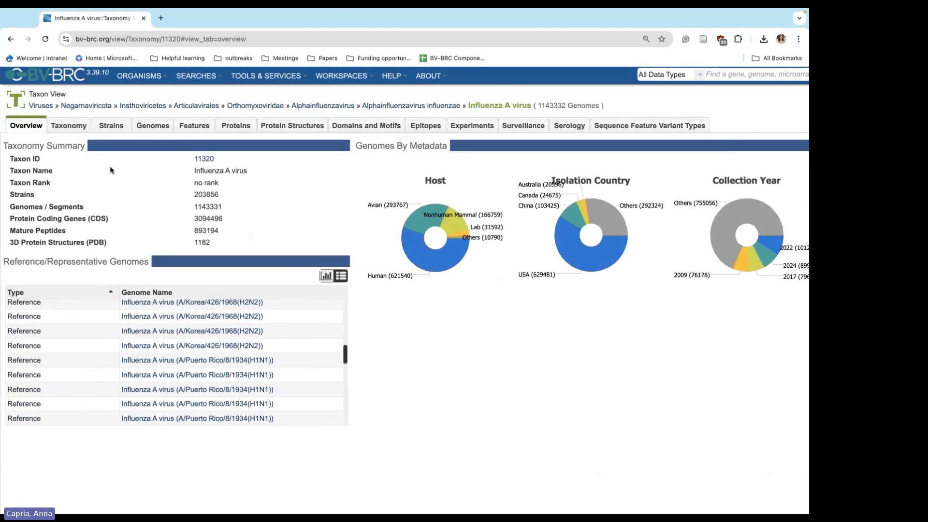
Open the taxonomy tree for Influenza A virus and browse through its subtypes.
click(70, 129)
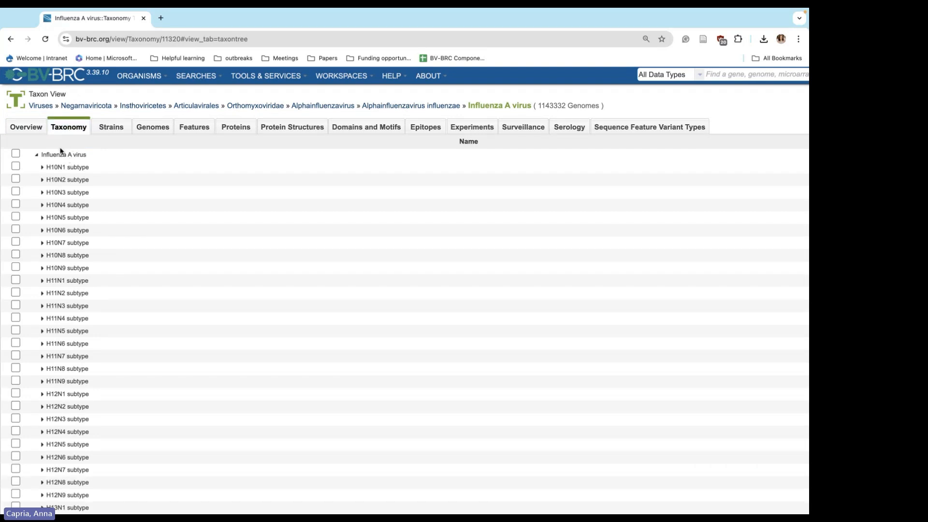
scroll(62, 295, down, 5)
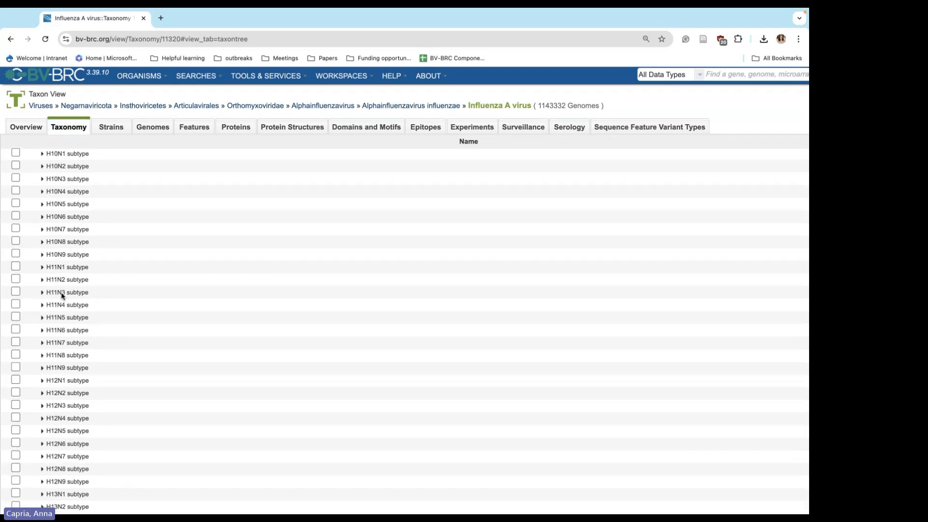
scroll(62, 292, down, 10)
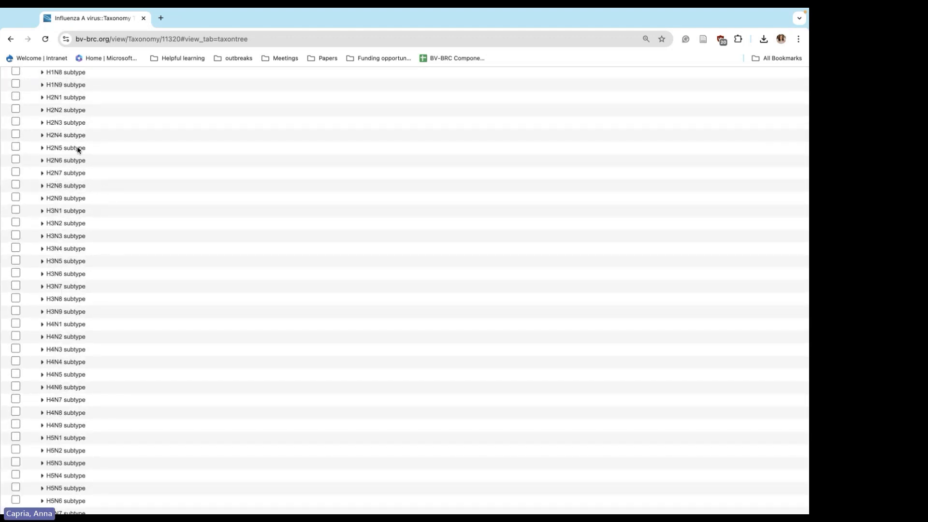
scroll(61, 151, down, 1)
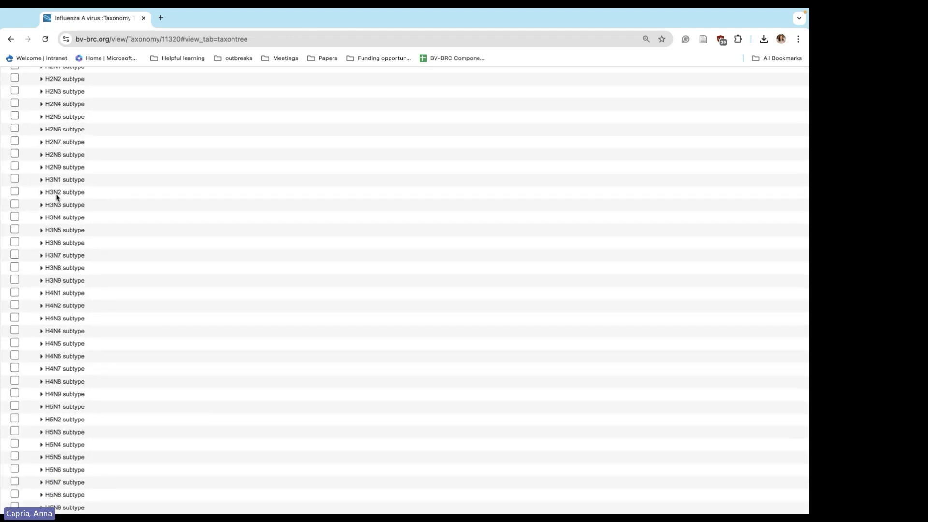
scroll(62, 192, up, 10)
scroll(62, 192, down, 15)
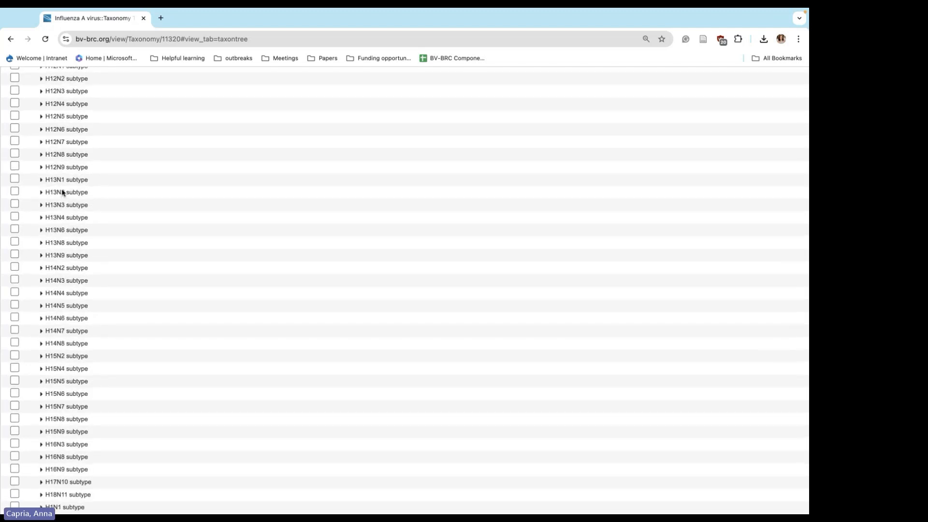
scroll(62, 191, down, 5)
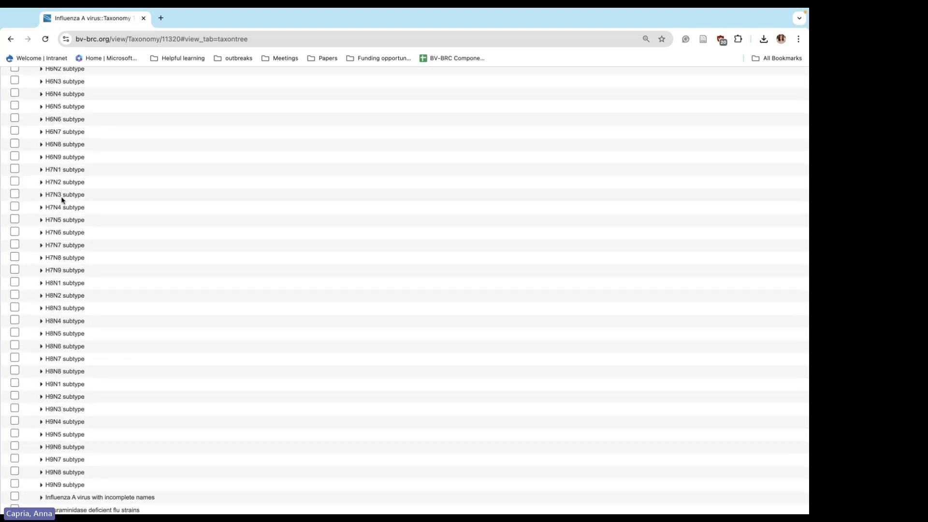
scroll(57, 169, up, 1)
scroll(74, 120, up, 5)
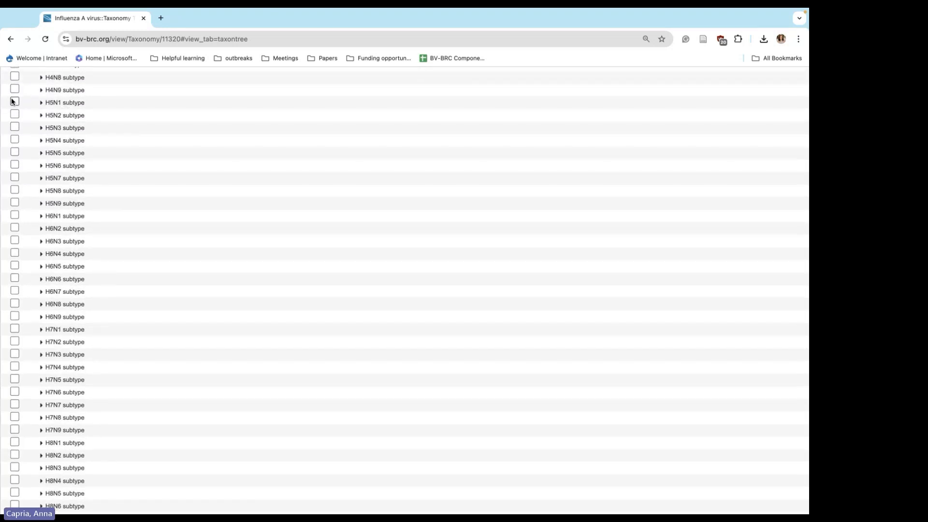
Select the H5N1 subtype in the taxonomy tree, then open and browse its genomes.
click(14, 101)
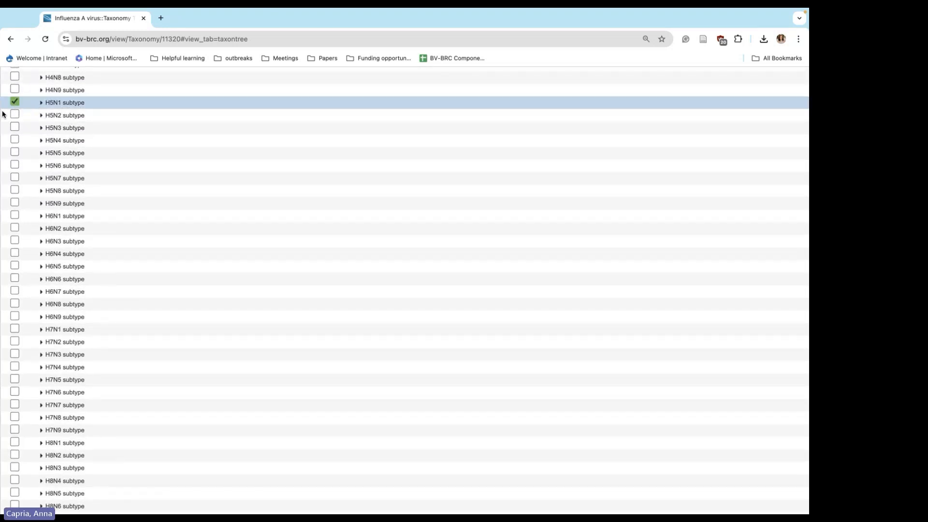
key(ctrl+minus)
key(ctrl+minus)
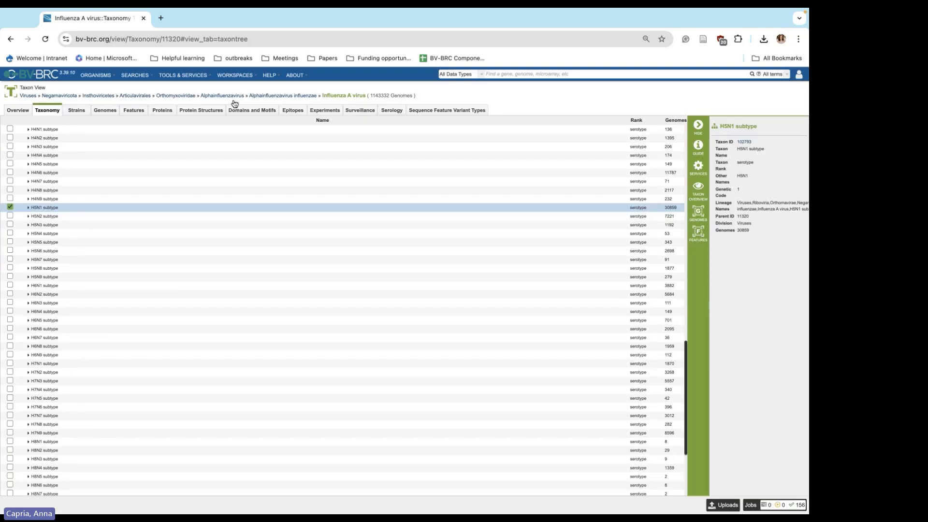
click(700, 216)
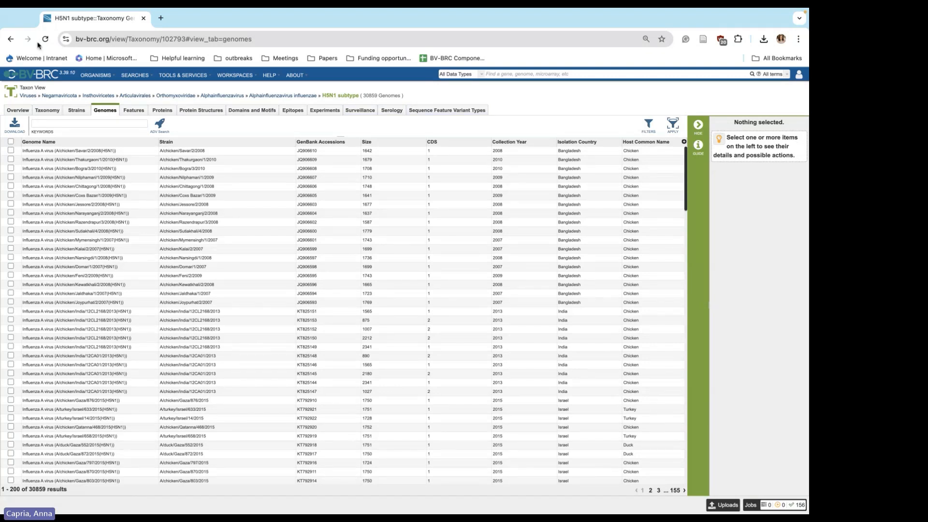
scroll(118, 288, down, 2)
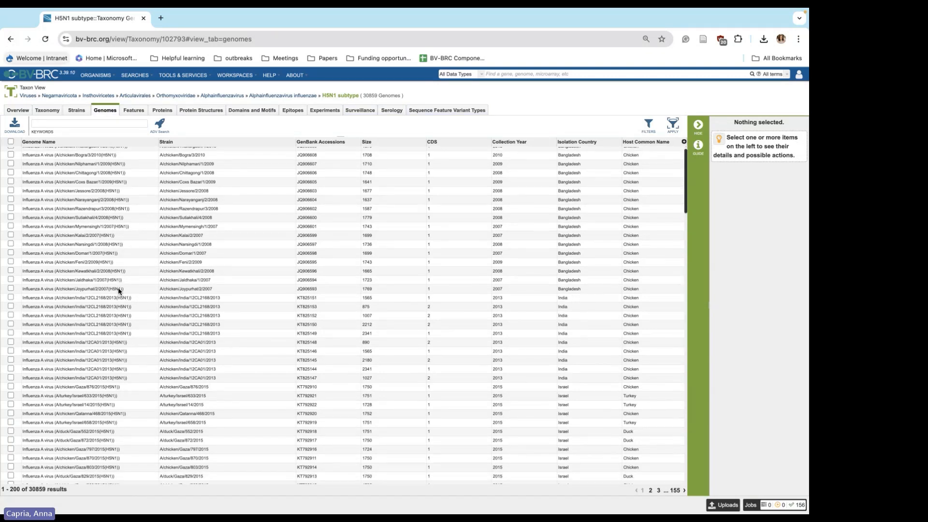
scroll(120, 291, down, 4)
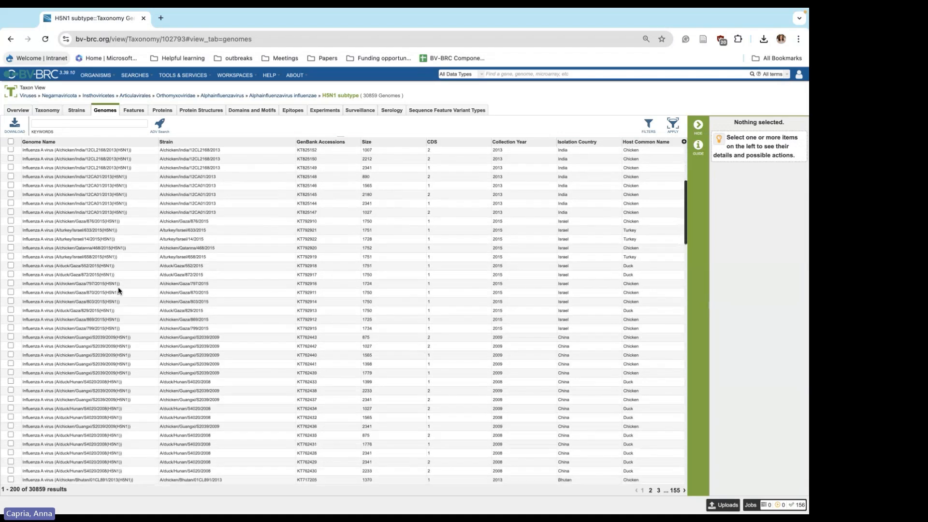
scroll(172, 213, up, 5)
Return to the Influenza A virus taxonomy tree and point out the full lineage from Viruses by highlighting it briefly.
click(8, 38)
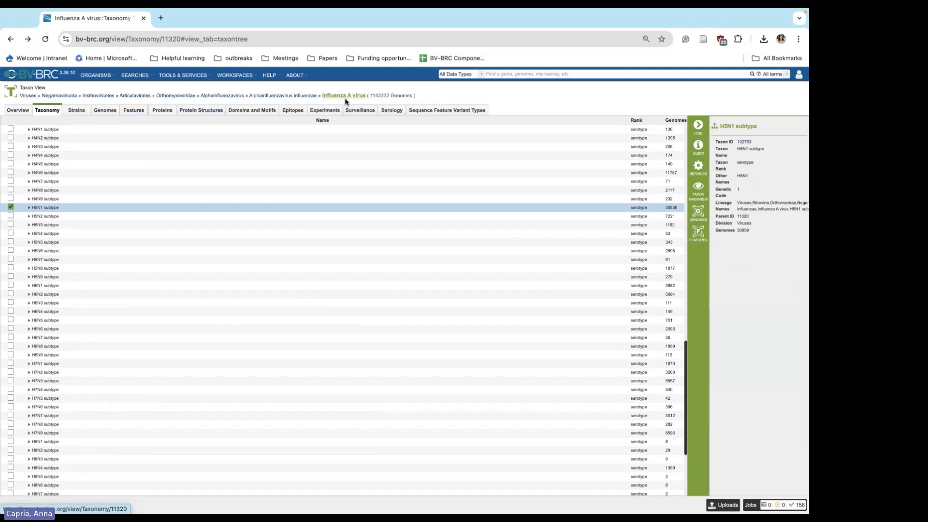
drag(420, 97, 19, 98)
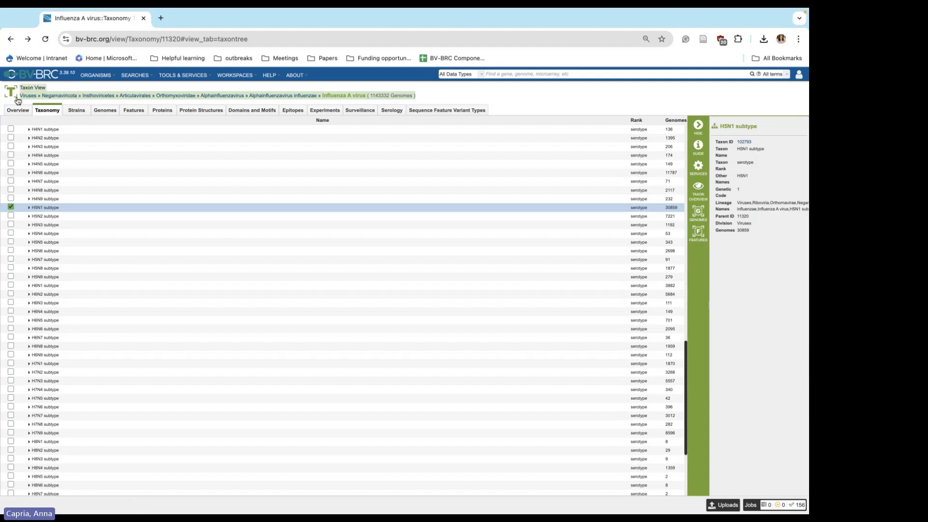
click(419, 100)
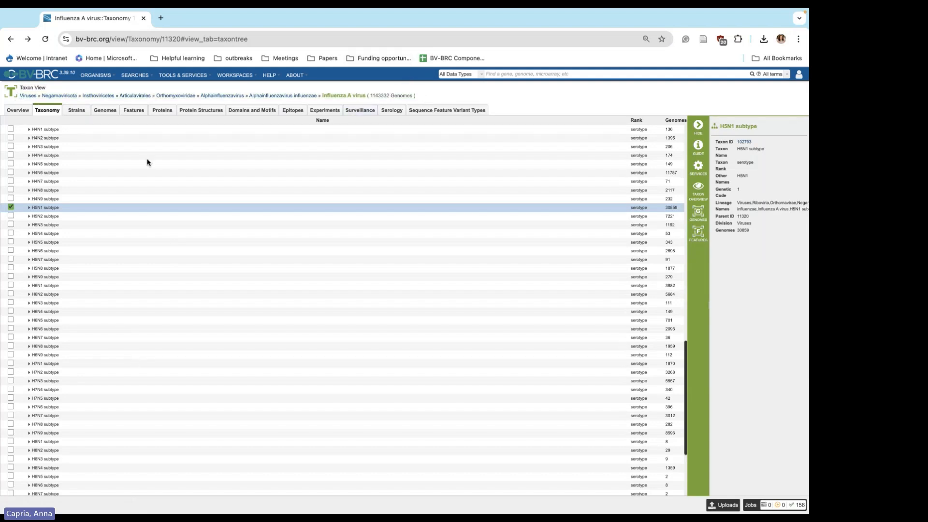
Open the strains table for Influenza A virus and look through its segment and host metadata.
click(76, 111)
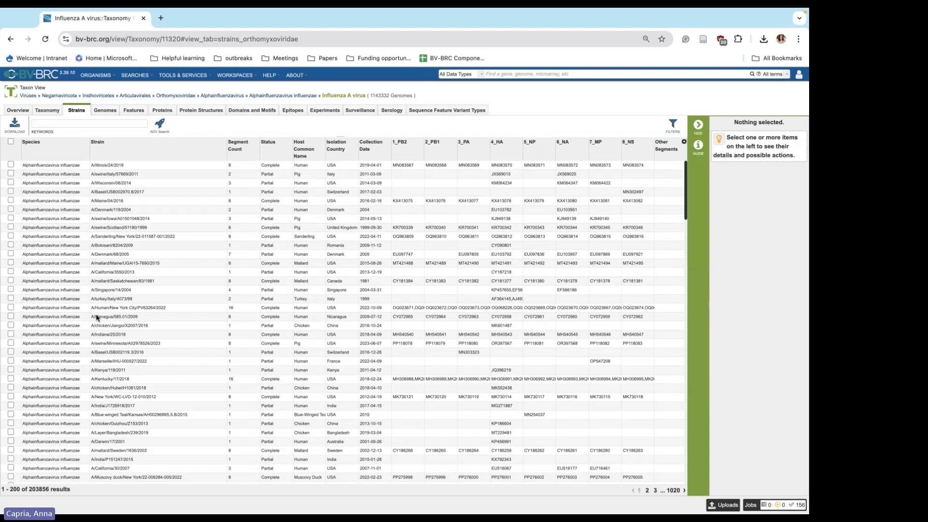
scroll(96, 317, down, 3)
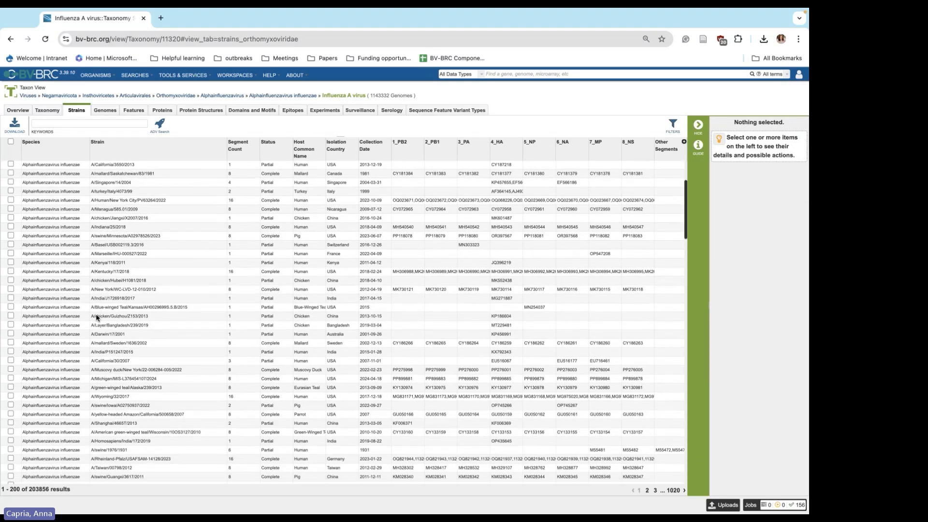
scroll(96, 314, down, 8)
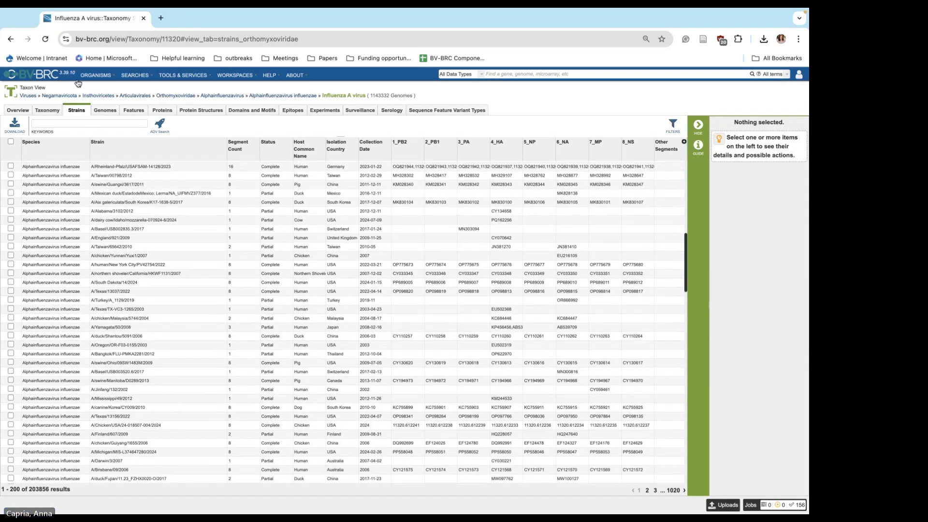
Open the Influenza A virus genomes table and add the H_type and N_type columns.
click(105, 111)
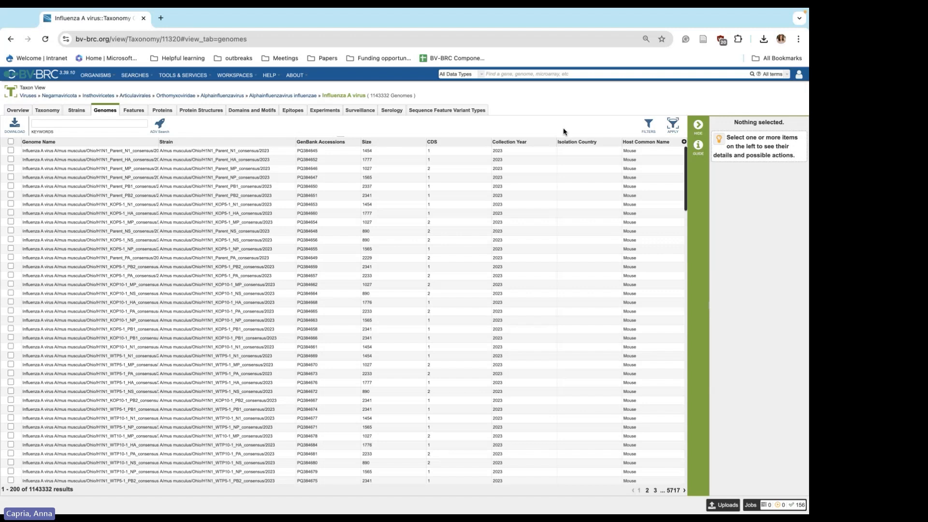
click(684, 143)
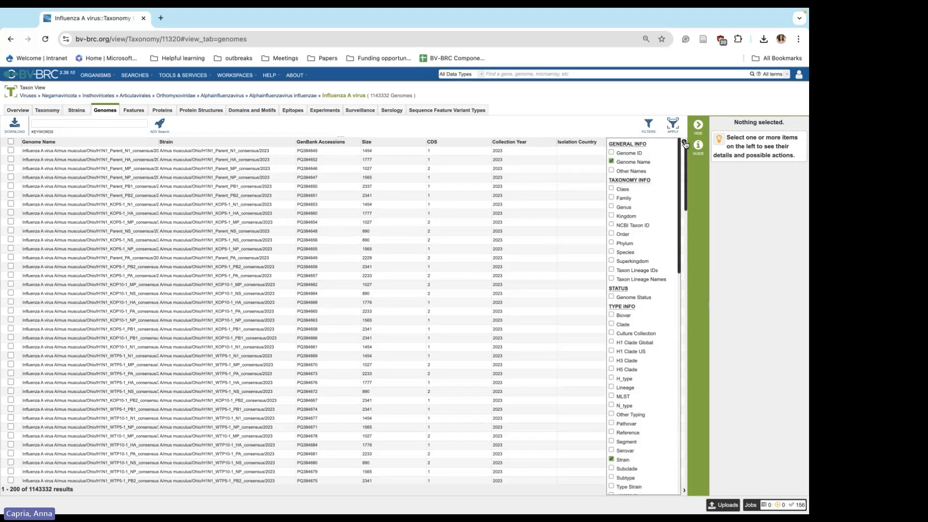
scroll(631, 330, down, 2)
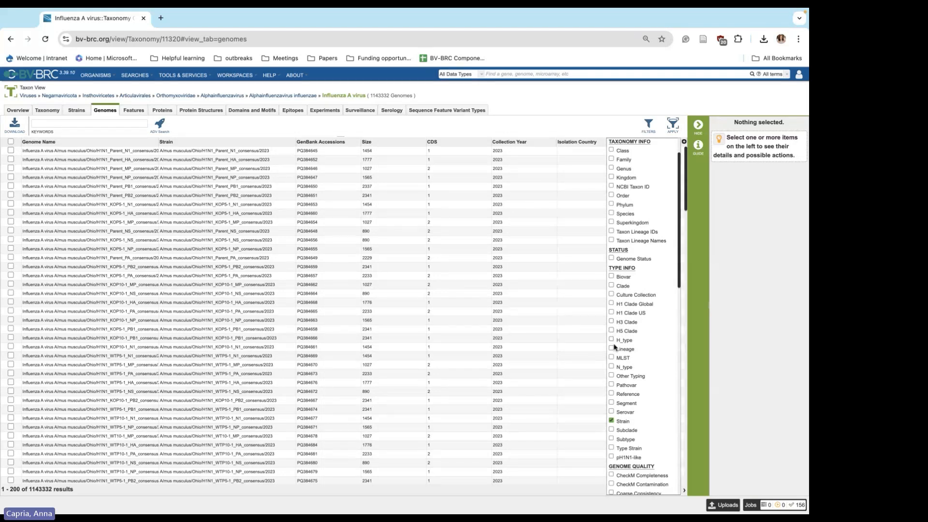
click(611, 341)
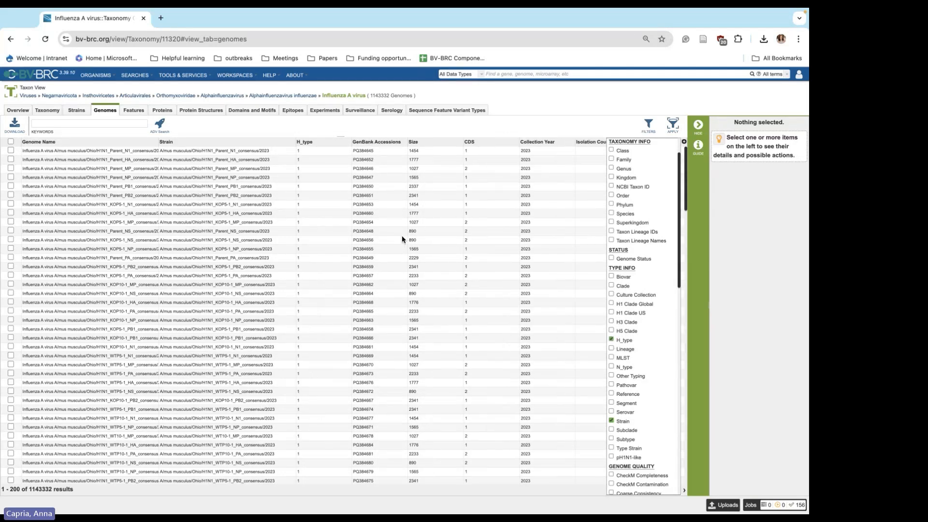
click(612, 368)
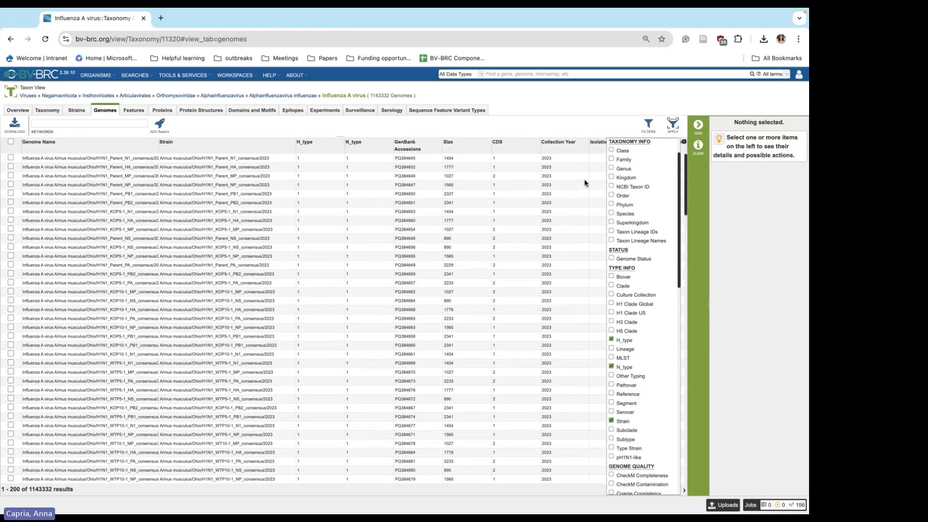
click(519, 115)
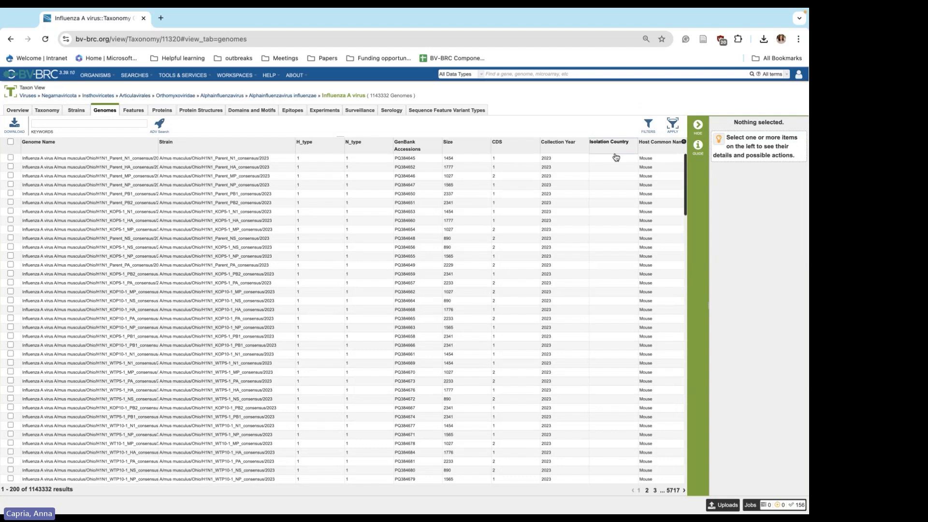
Review the metadata columns available for the genomes table, from general info through genome statistics.
click(684, 142)
scroll(656, 315, down, 2)
scroll(656, 315, down, 5)
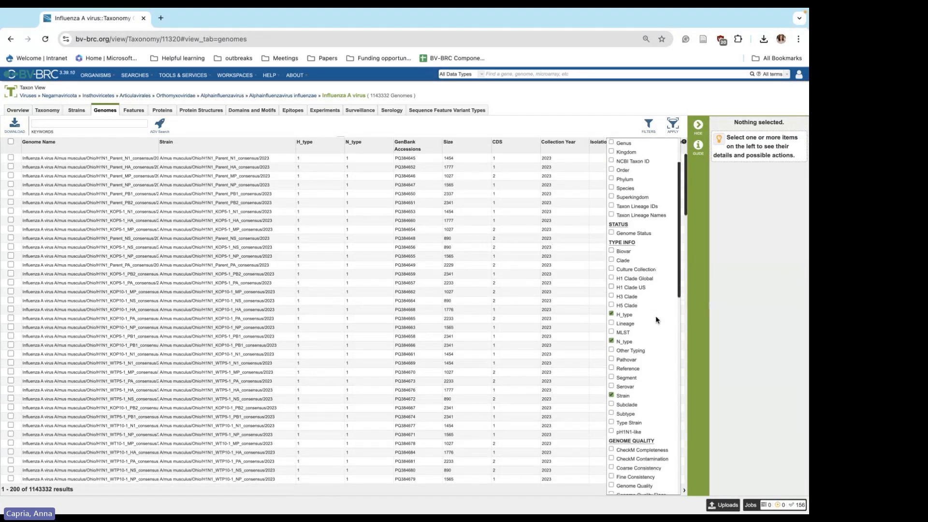
scroll(656, 315, up, 3)
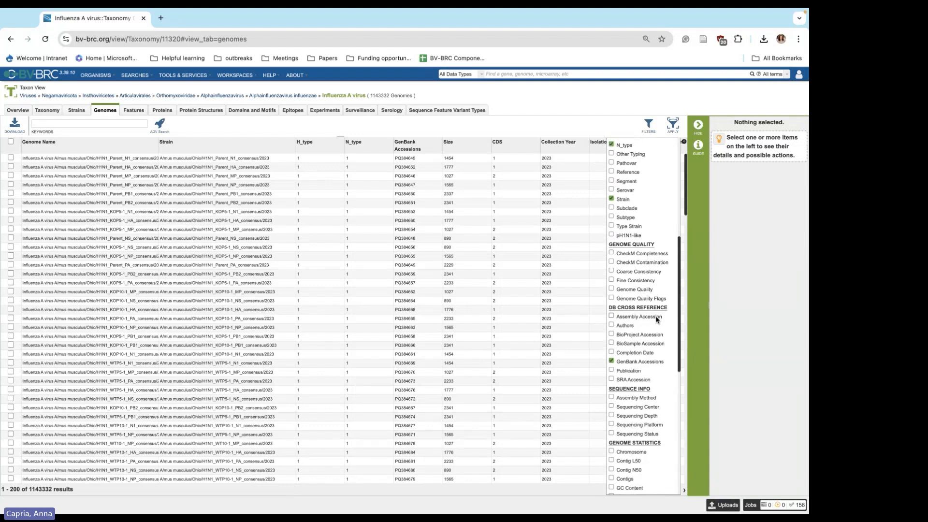
scroll(651, 172, up, 3)
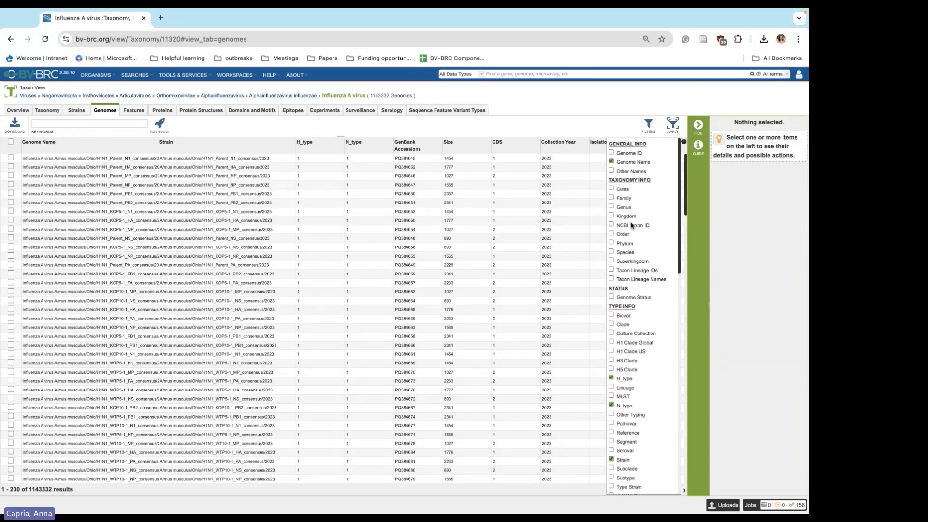
Review the remaining metadata columns available for the genomes table, down to isolate, host and additional info, and close the column list.
scroll(631, 225, down, 3)
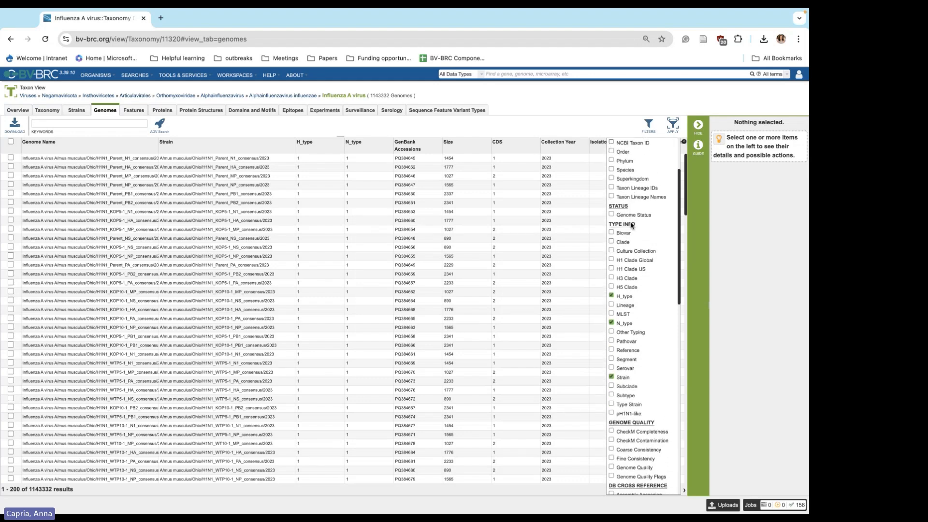
scroll(631, 225, down, 8)
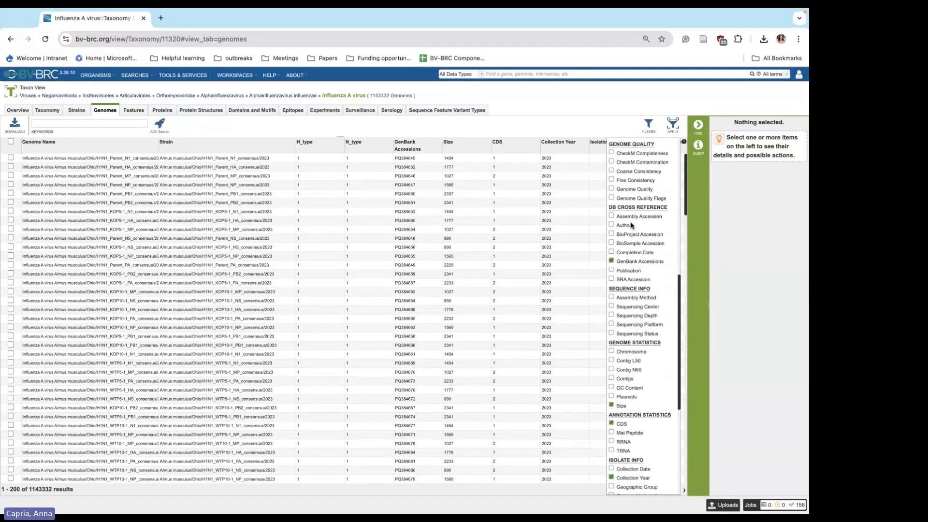
scroll(631, 225, down, 4)
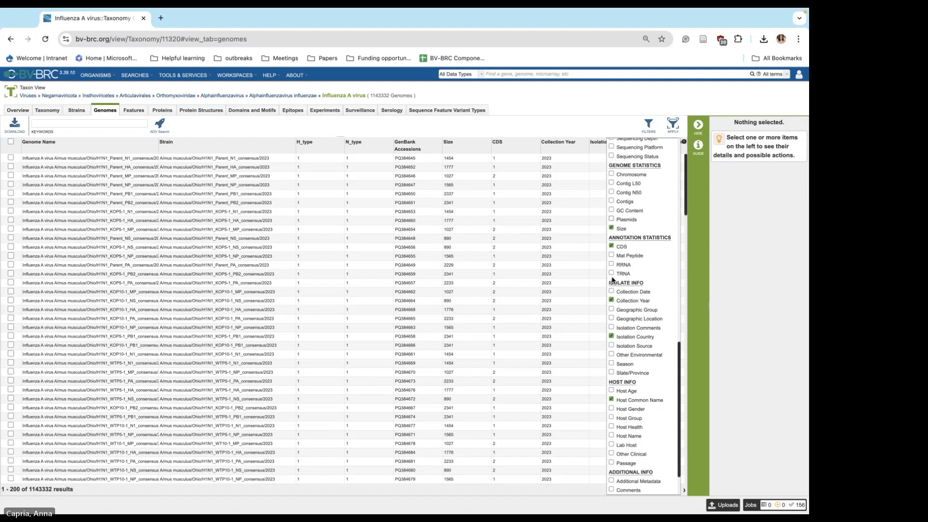
scroll(643, 321, down, 1)
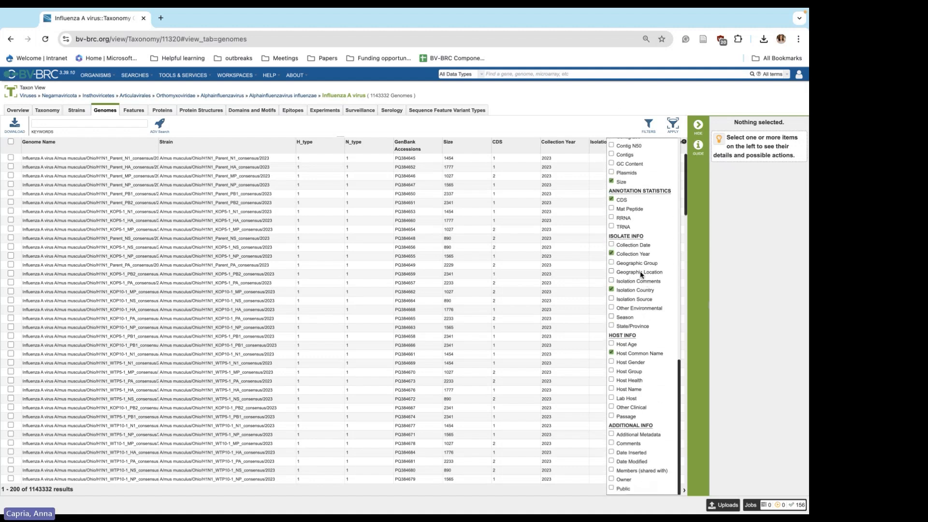
click(605, 117)
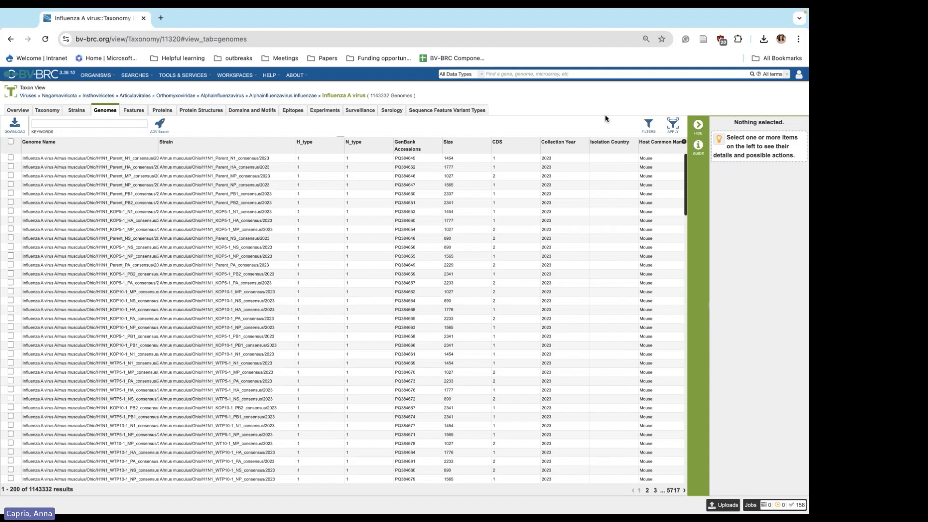
Show the genomes table's filters and look through the categories from Public to H5 Clade.
click(649, 127)
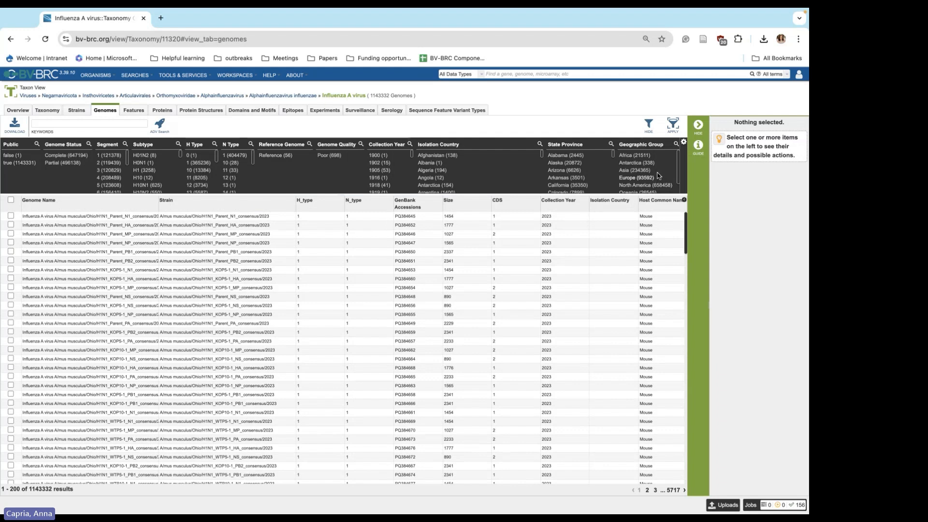
click(683, 145)
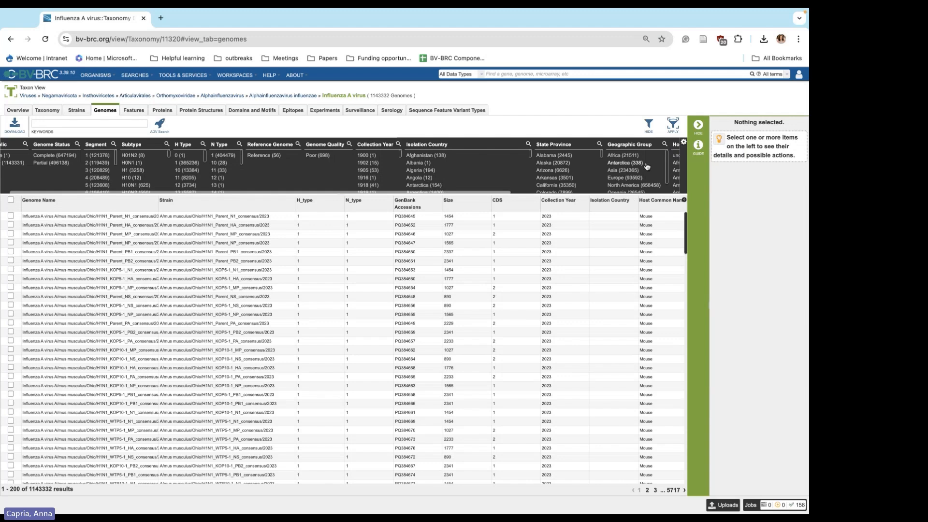
scroll(643, 169, right, 3)
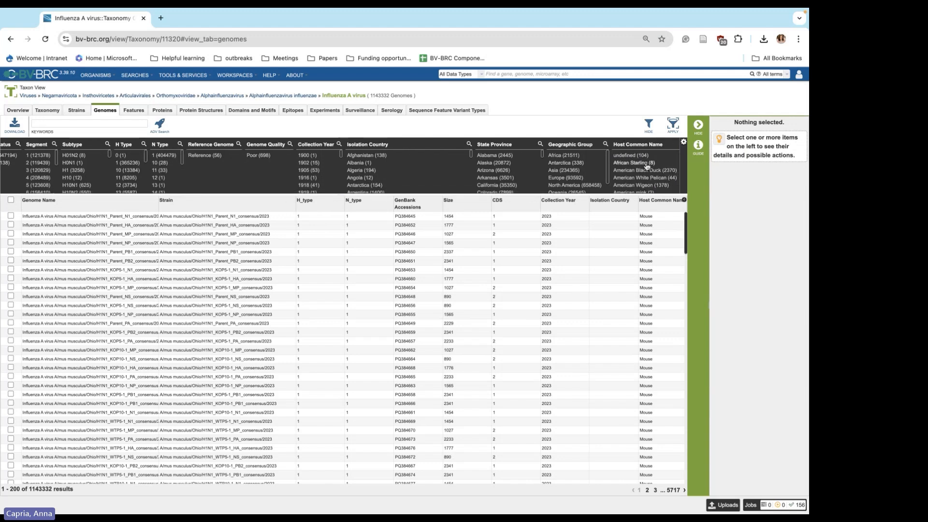
scroll(647, 167, left, 3)
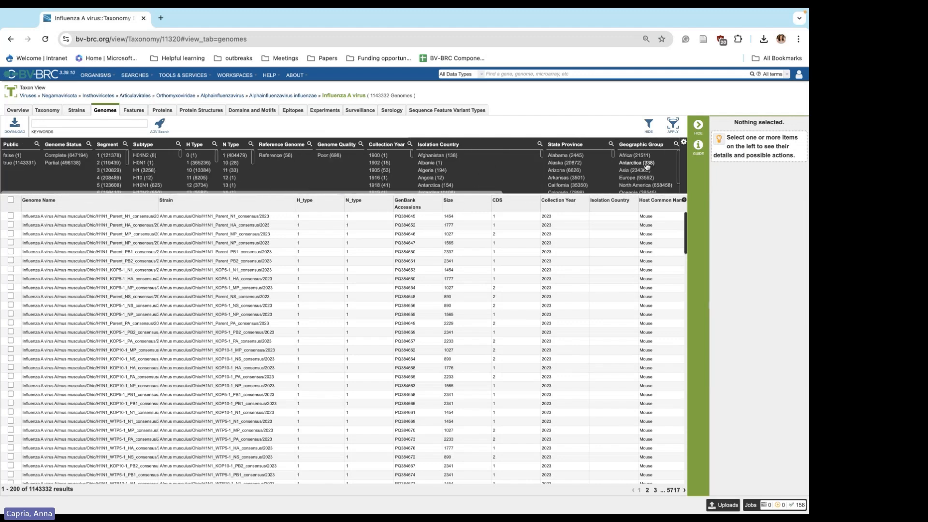
scroll(648, 167, right, 10)
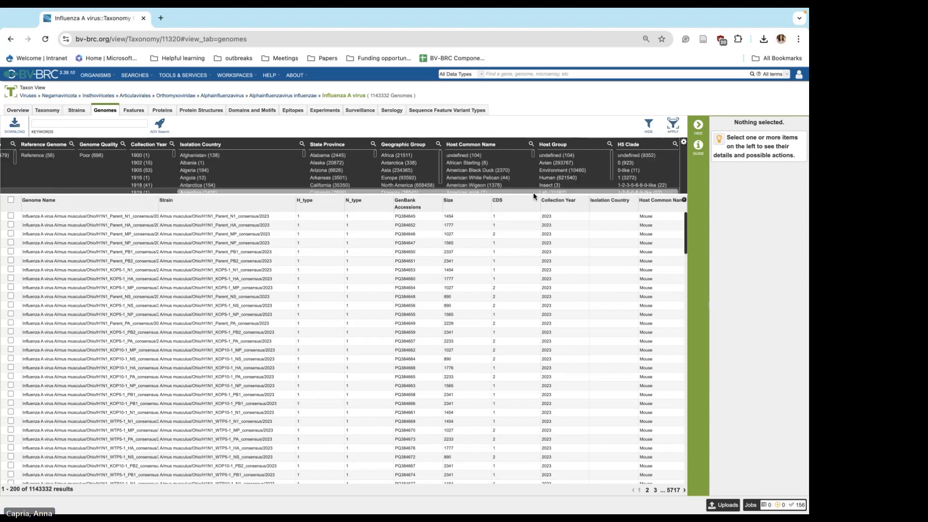
Enlarge the filter area to show more values per category and look through the Collection Year values.
drag(533, 192, 344, 206)
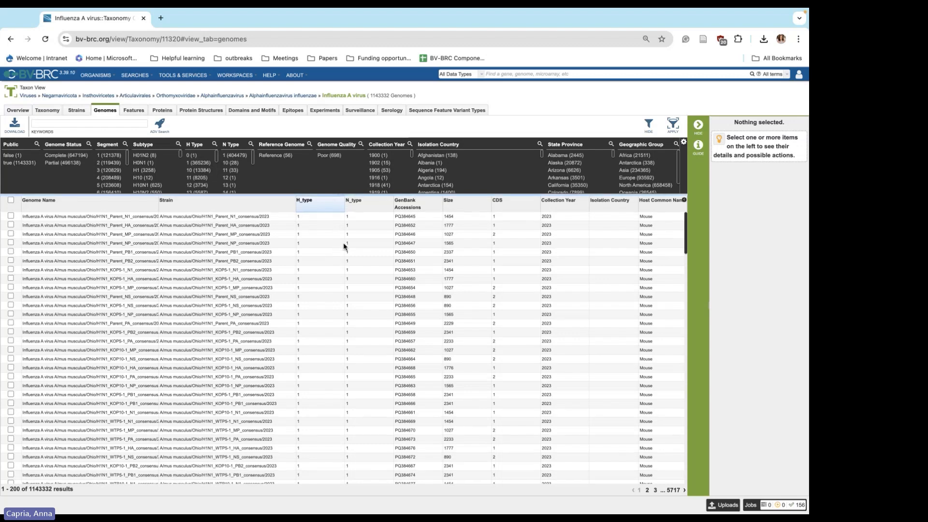
mouse_move(348, 202)
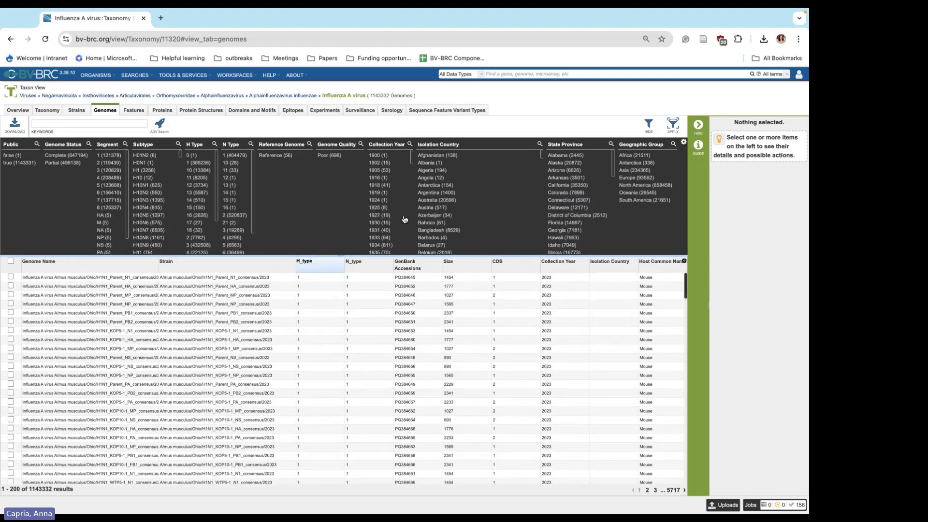
scroll(391, 205, down, 3)
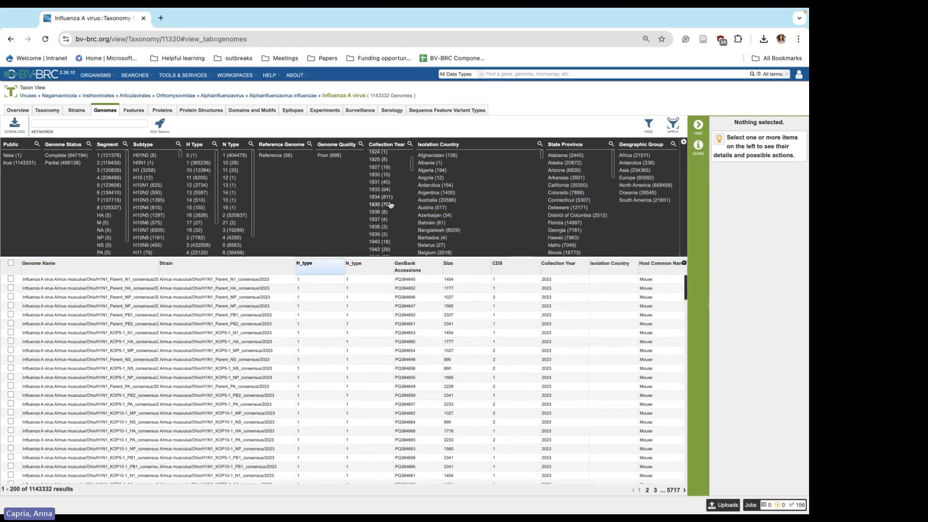
scroll(390, 205, down, 1)
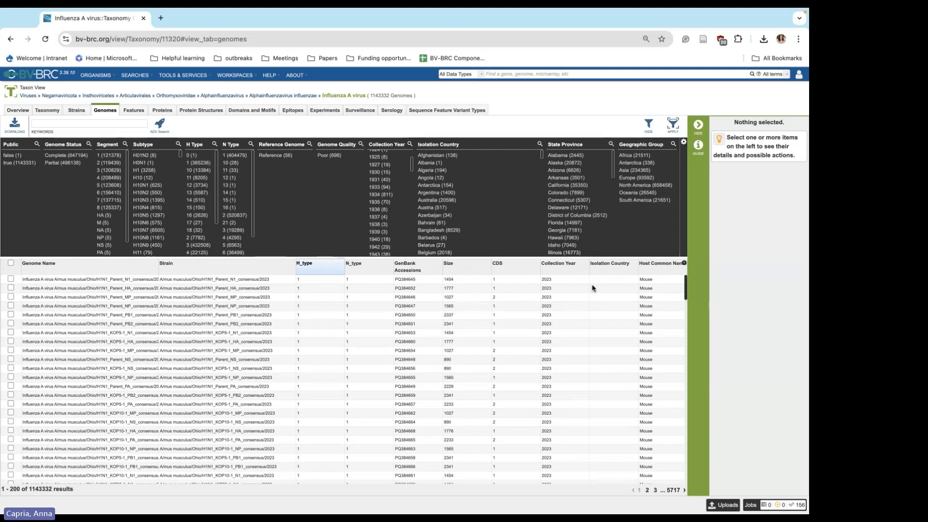
Narrow the CDS column and sort the genomes table by Collection Year, newest first.
drag(638, 267, 584, 268)
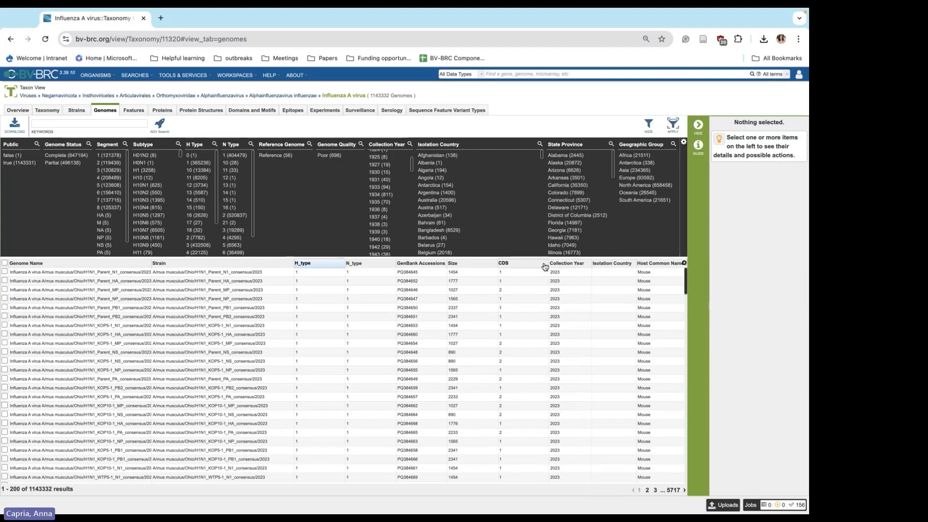
drag(548, 265, 513, 272)
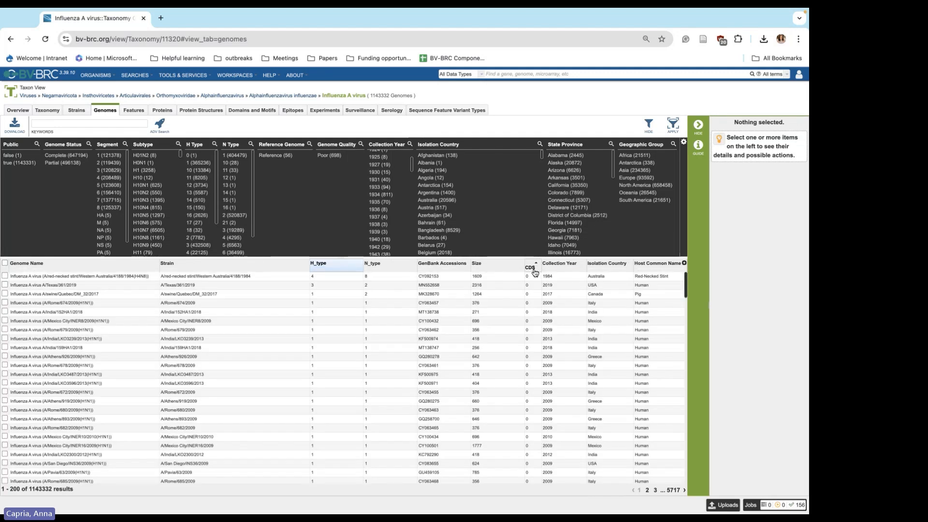
click(565, 265)
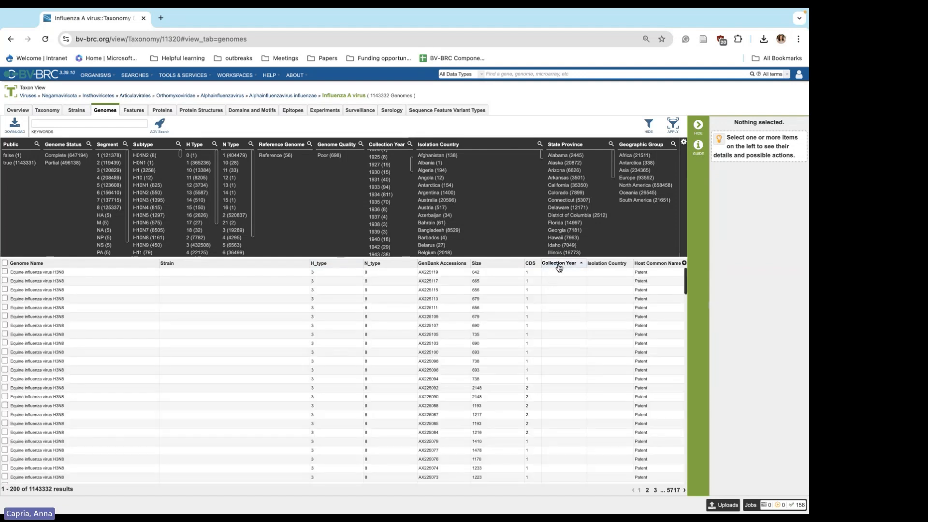
click(558, 263)
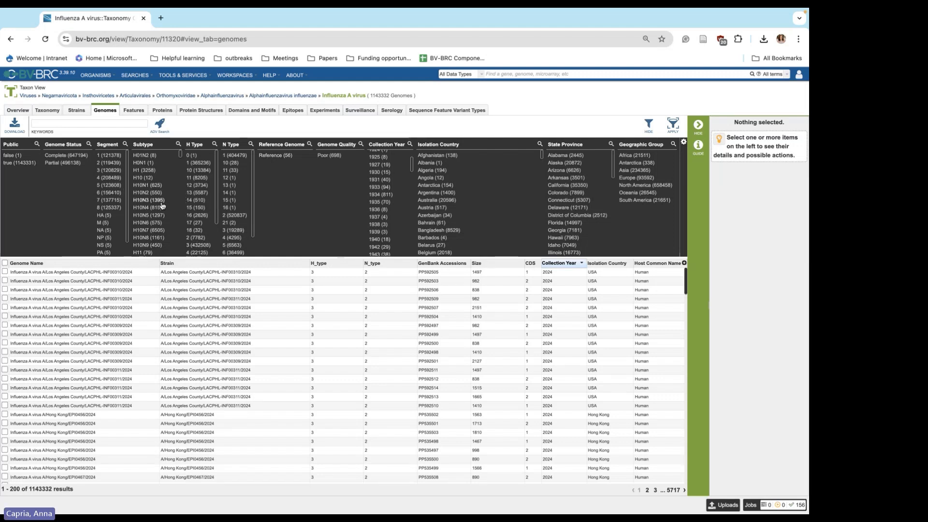
Look through the Subtype and H Type filter values and apply a filter for H Type 5.
scroll(159, 208, down, 1)
scroll(153, 229, down, 6)
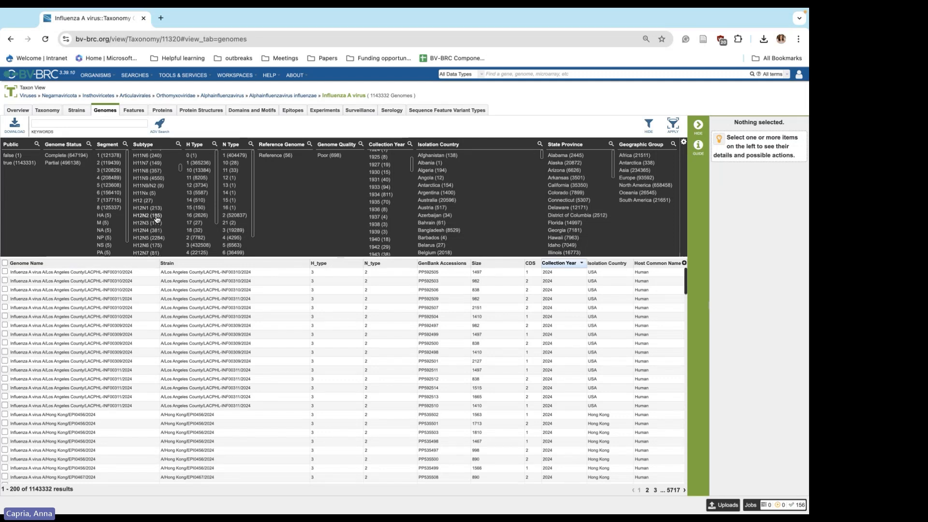
scroll(156, 218, down, 3)
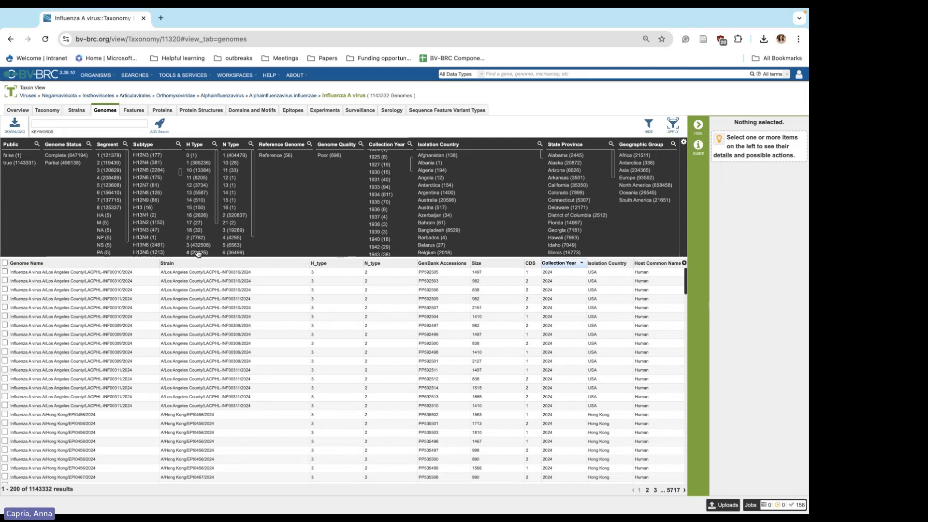
scroll(200, 232, down, 2)
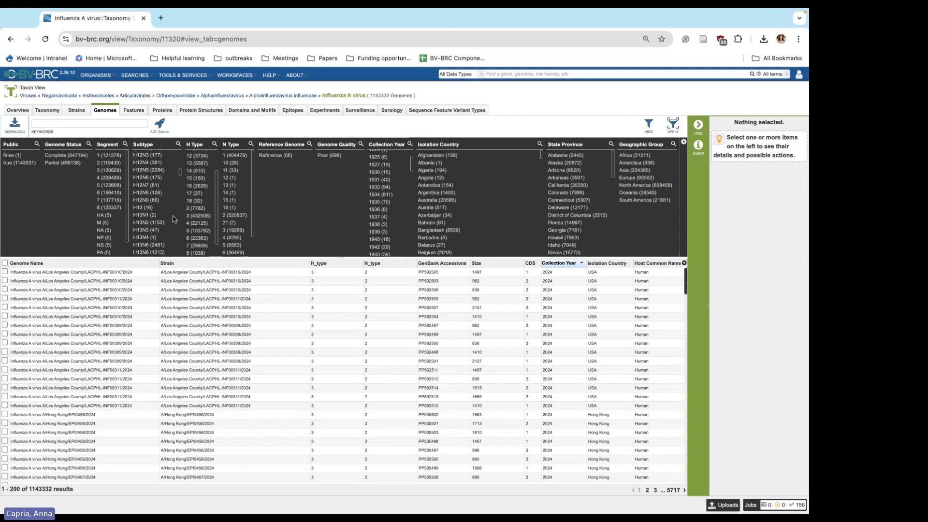
scroll(145, 227, down, 4)
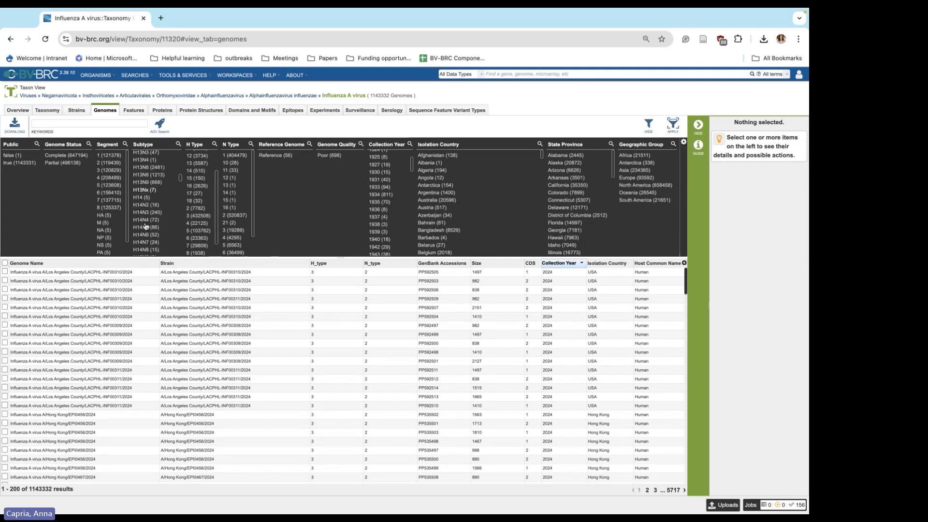
scroll(145, 226, down, 10)
scroll(148, 215, up, 3)
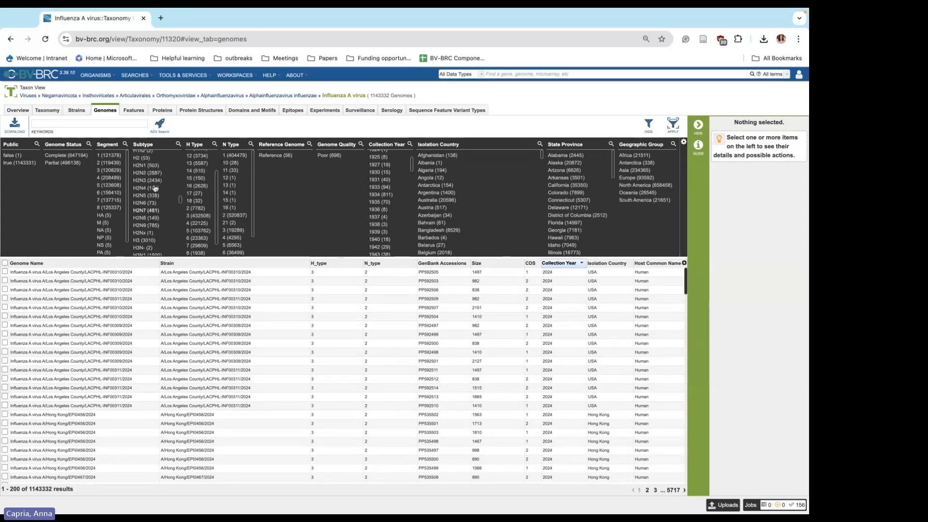
scroll(192, 224, down, 2)
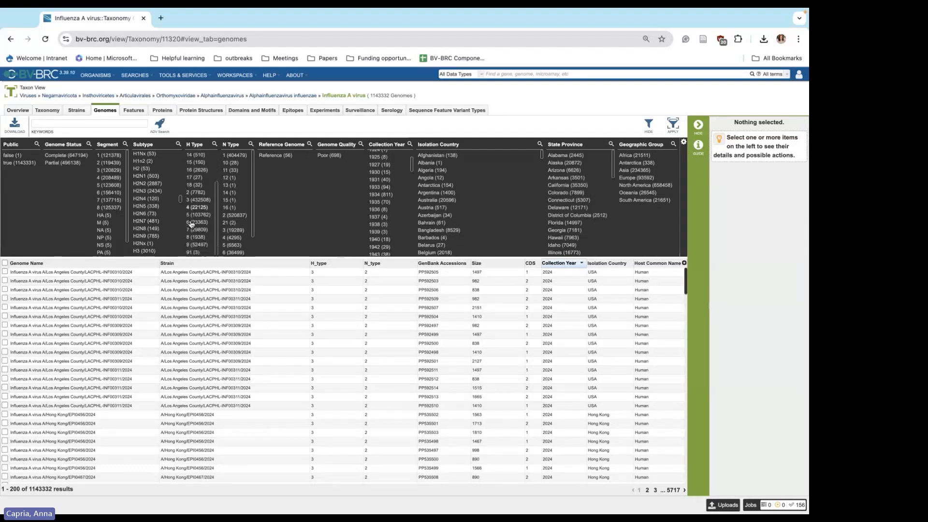
click(200, 221)
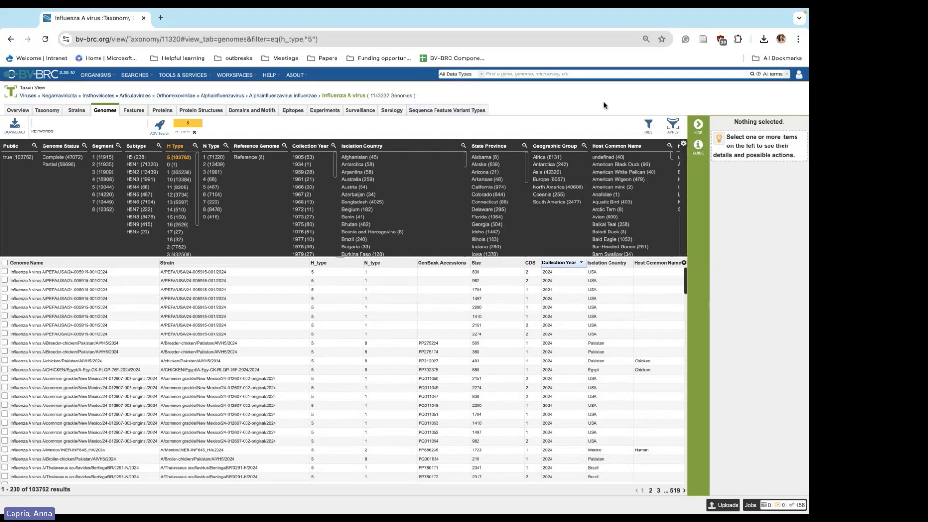
click(674, 128)
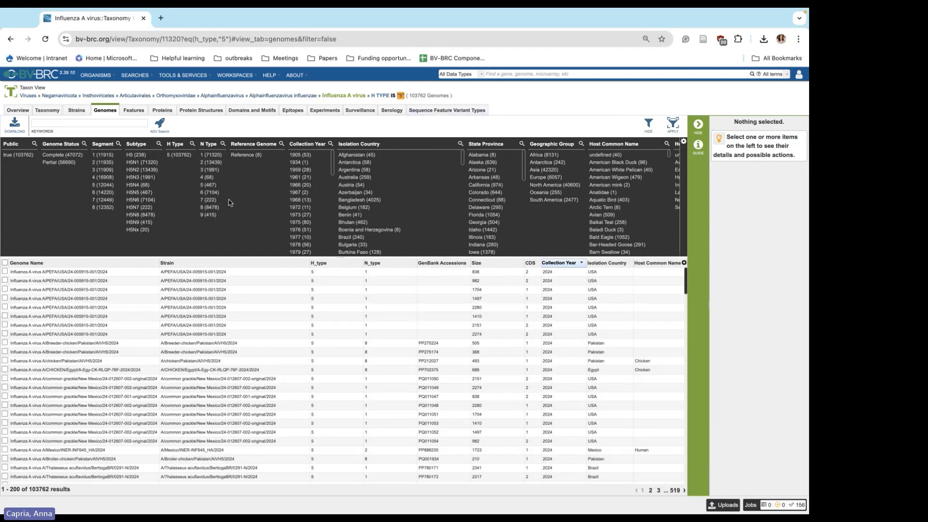
Look through the Collection Year values and apply an additional filter for N Type 1.
scroll(311, 226, down, 8)
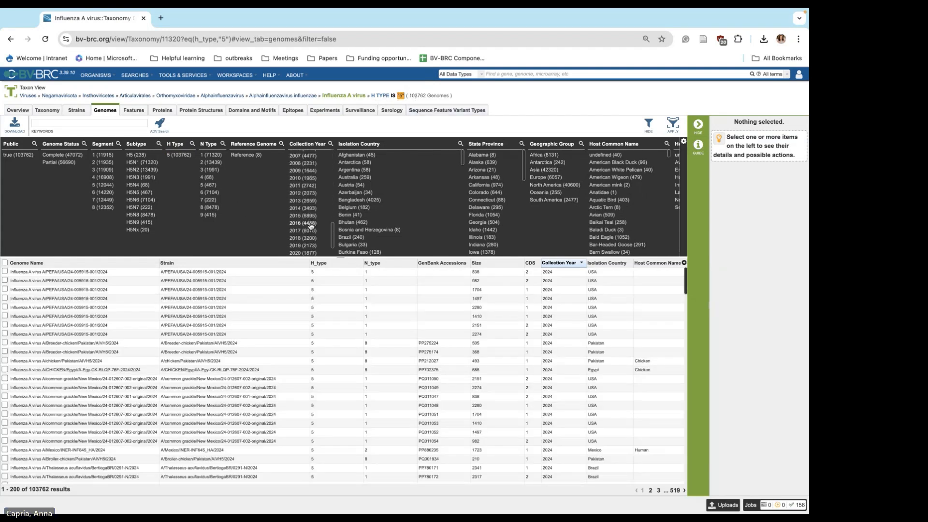
scroll(311, 226, down, 1)
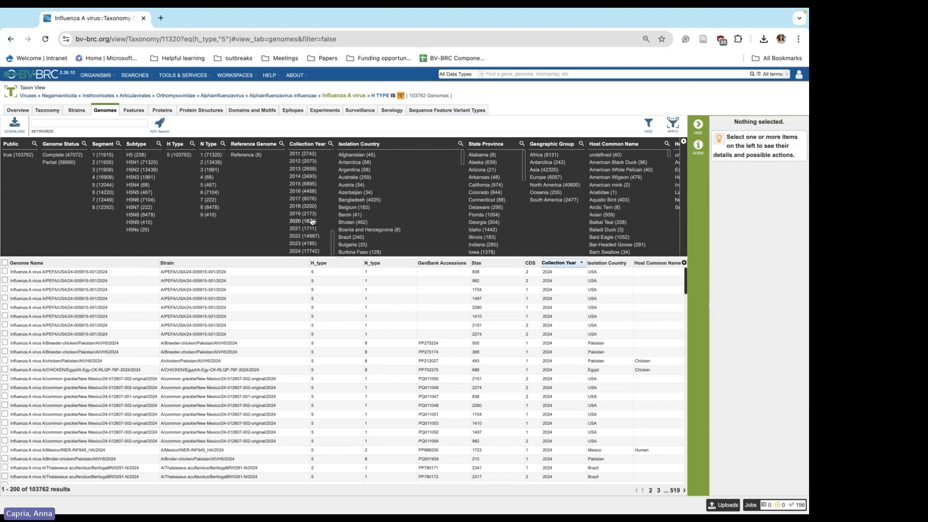
click(210, 155)
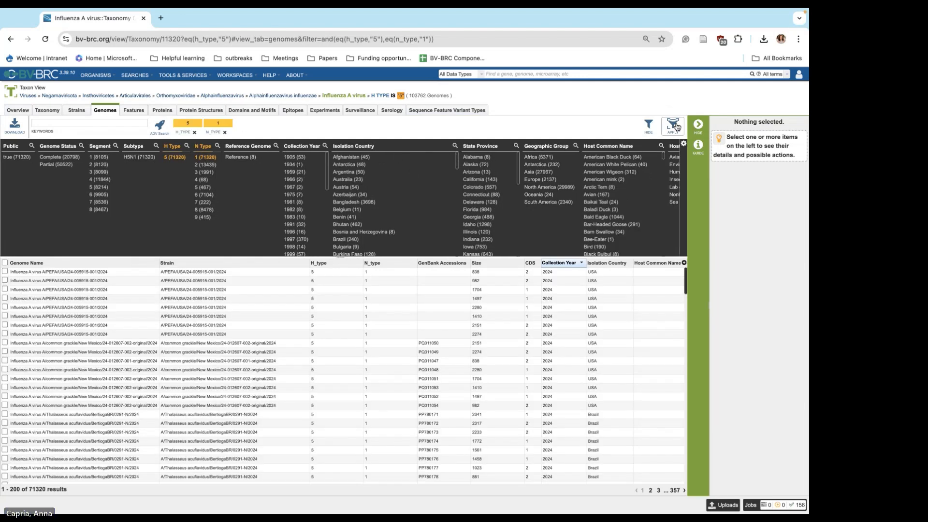
click(677, 127)
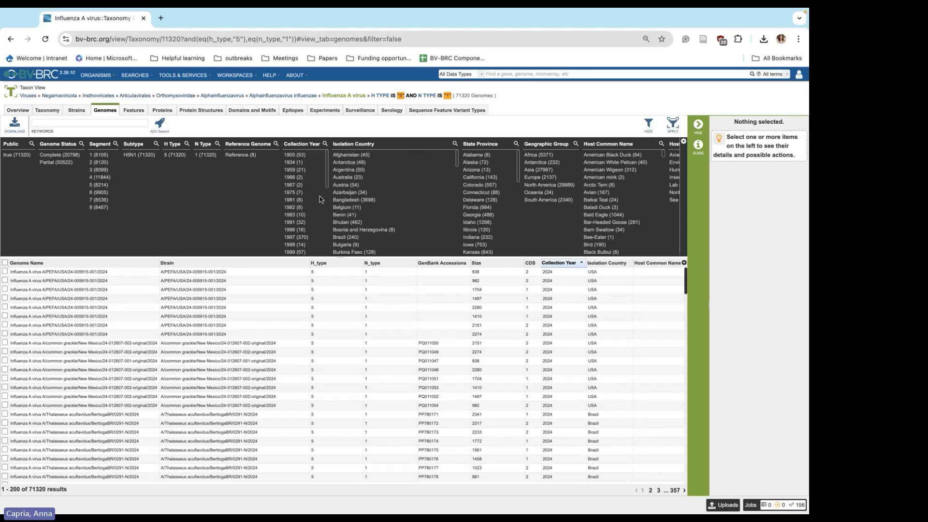
Examine the applied H Type and N Type criteria in the taxon path and the H5N1 filter values up close.
scroll(189, 165, up, 5)
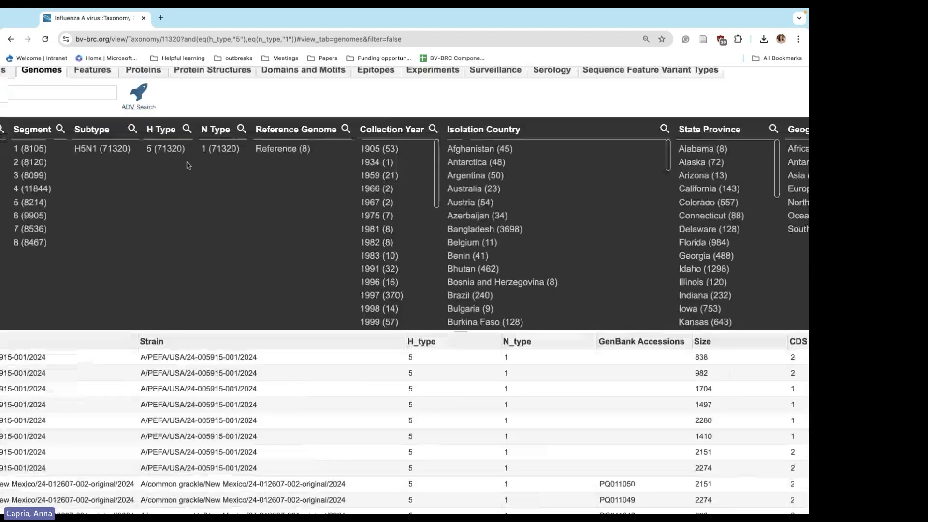
scroll(186, 157, right, 1)
scroll(300, 118, up, 3)
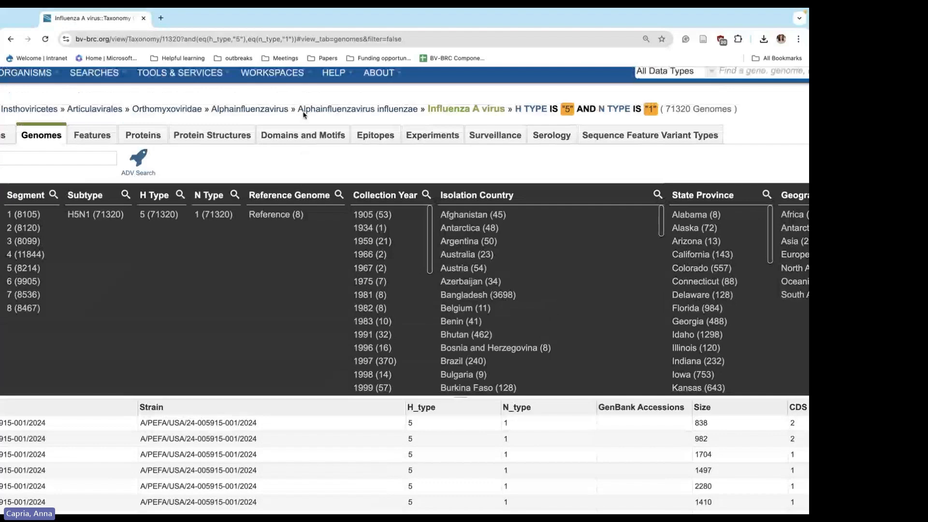
scroll(303, 143, down, 5)
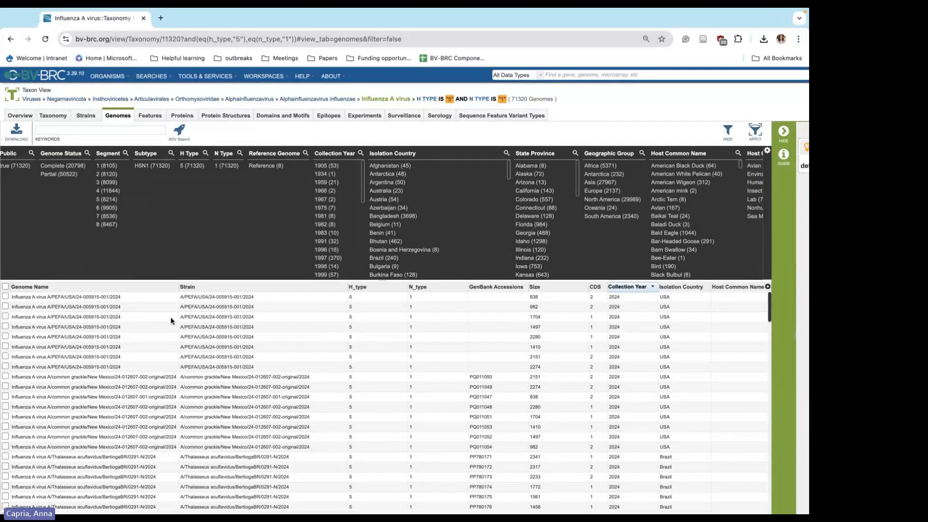
Look through the Collection Year filter values and apply an additional filter for Collection Year 2024.
scroll(337, 225, down, 2)
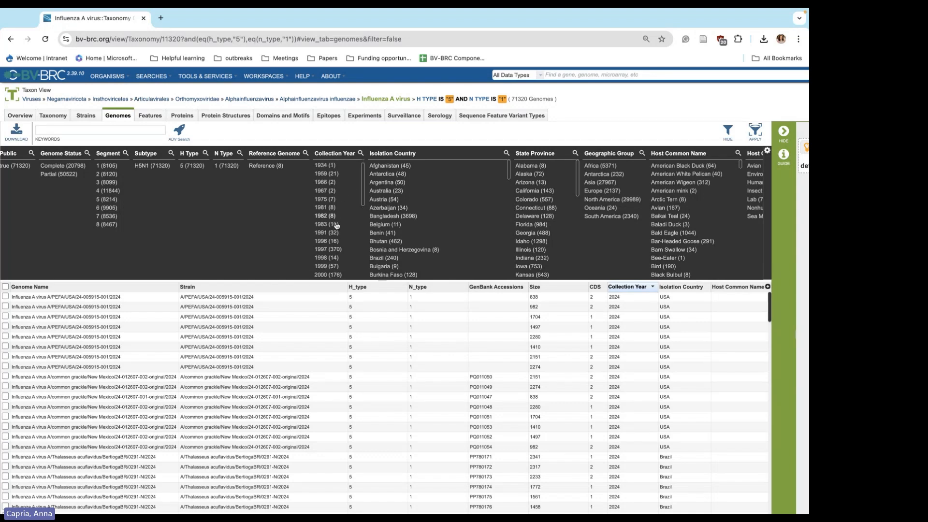
scroll(336, 225, down, 8)
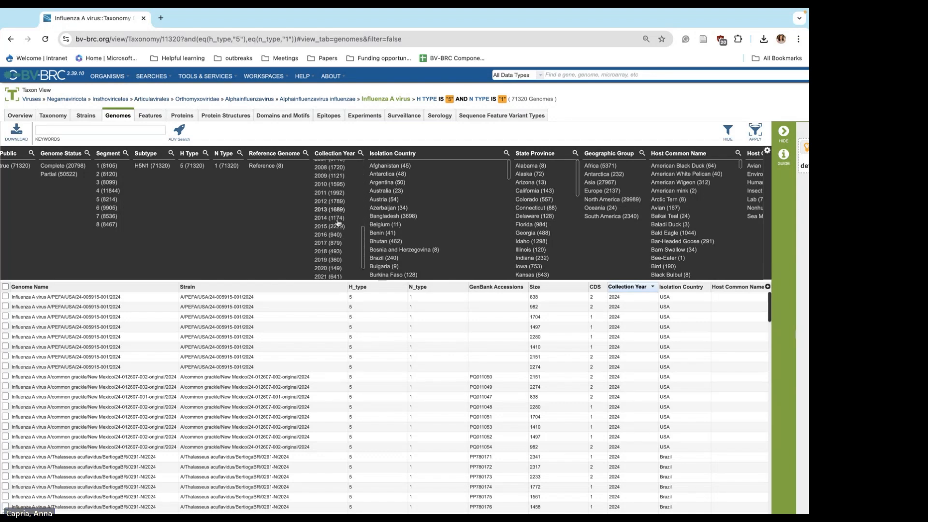
scroll(338, 223, down, 1)
scroll(335, 253, down, 1)
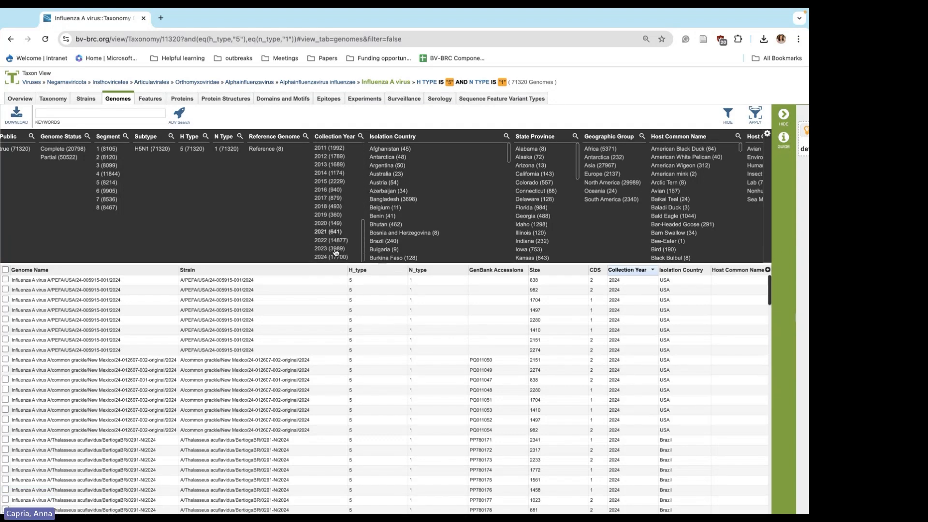
click(338, 255)
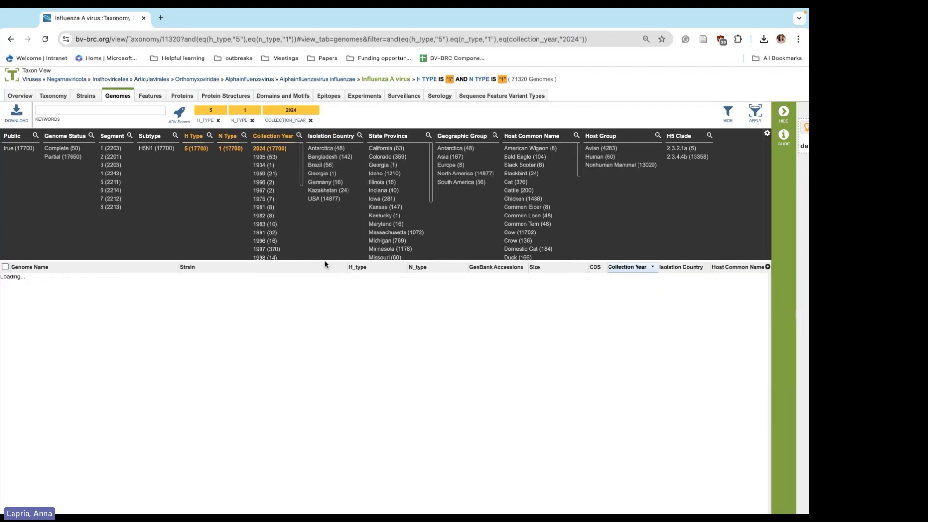
click(755, 112)
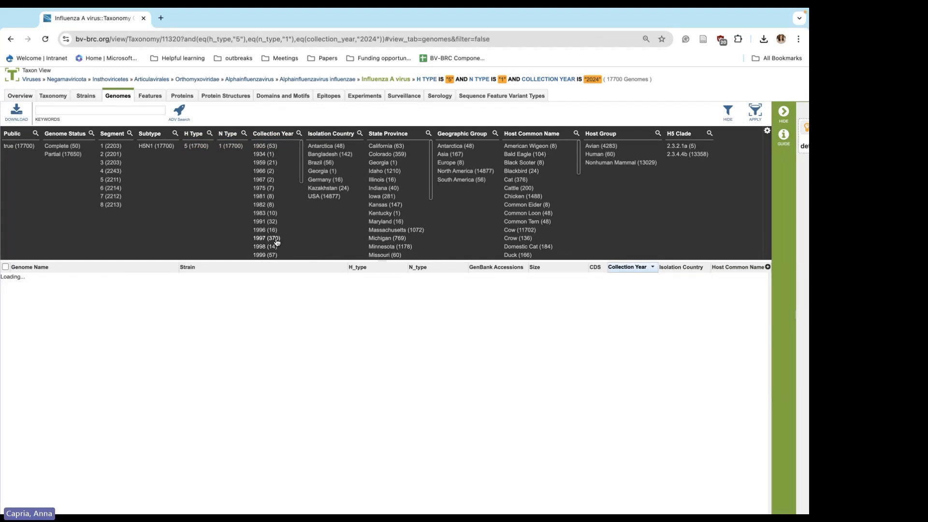
Look through the State Province and Host Common Name filter values for the 2024 H5N1 genomes.
scroll(276, 239, down, 3)
scroll(276, 239, down, 1)
scroll(277, 240, up, 1)
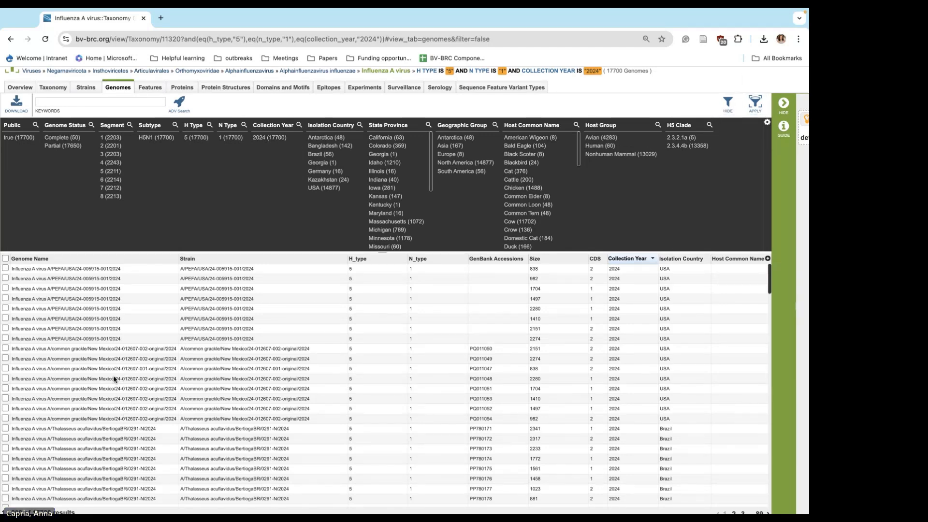
key(ctrl+minus)
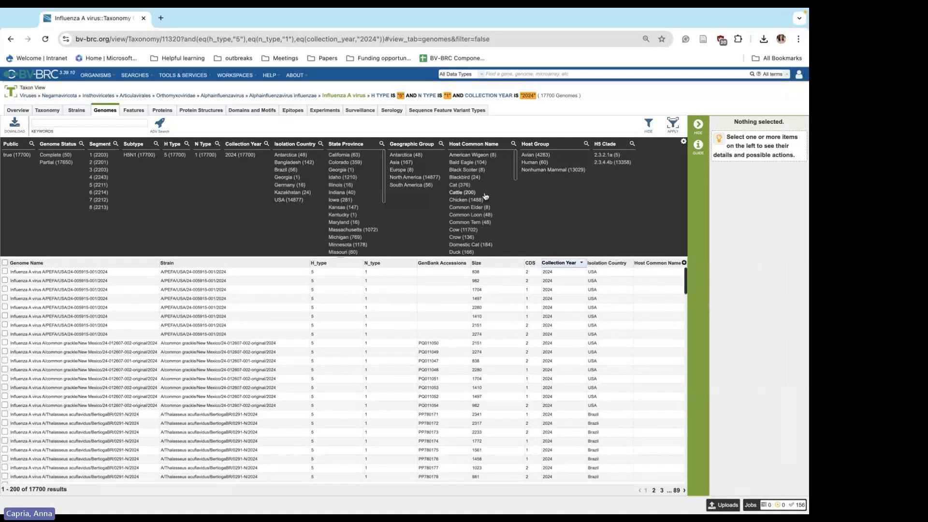
scroll(486, 197, down, 2)
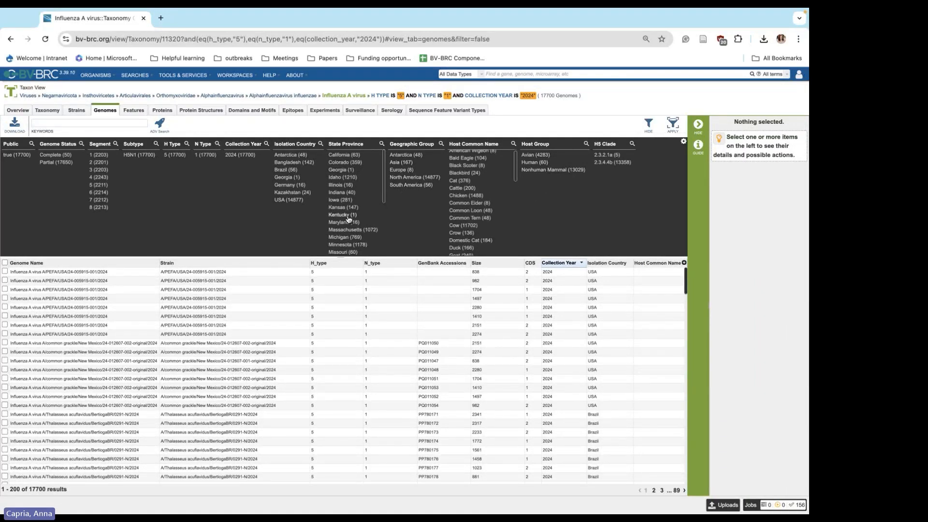
scroll(350, 221, down, 1)
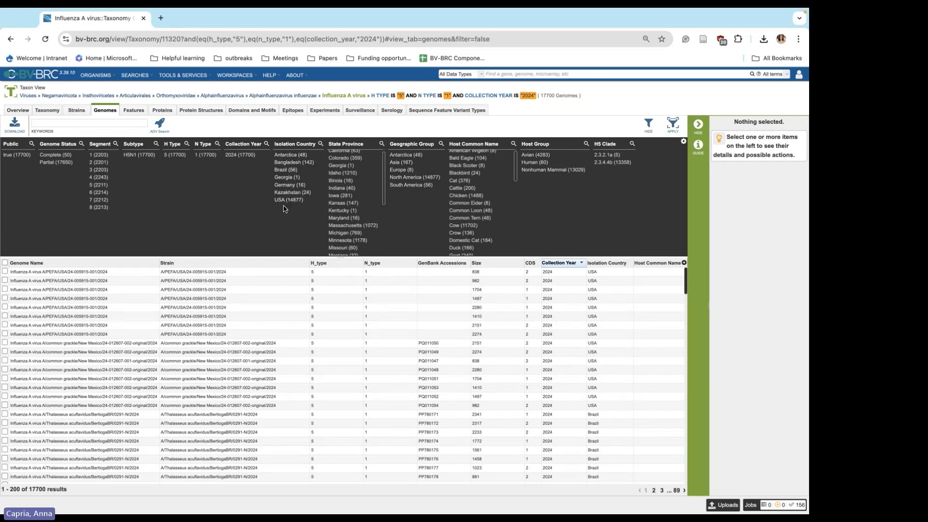
scroll(351, 222, down, 5)
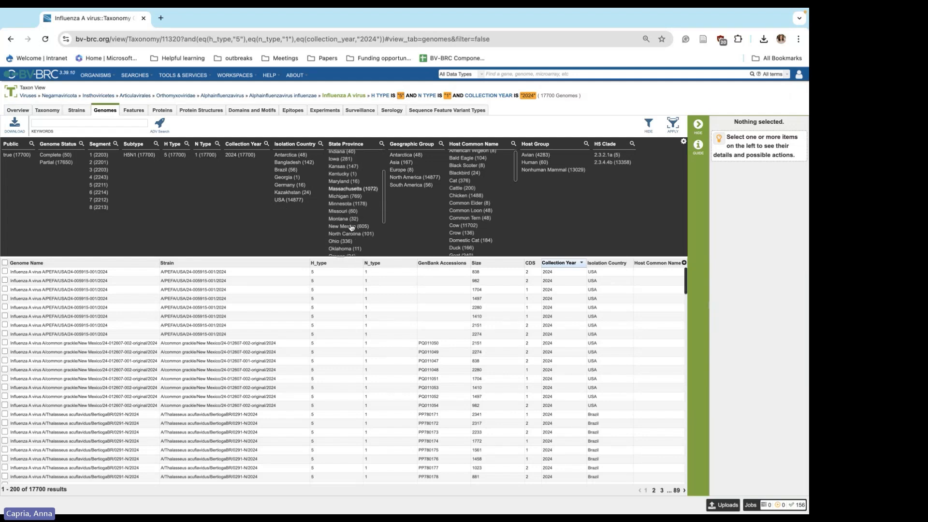
scroll(351, 225, down, 3)
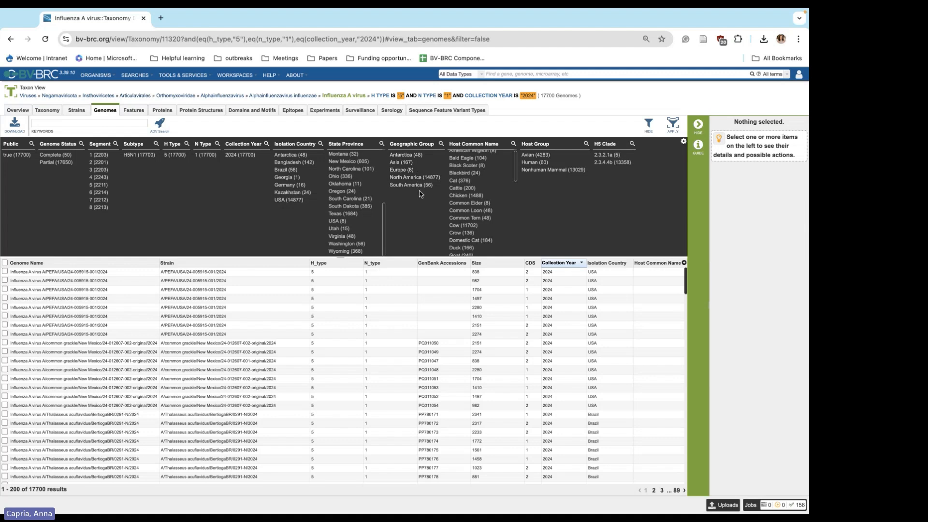
scroll(476, 205, down, 3)
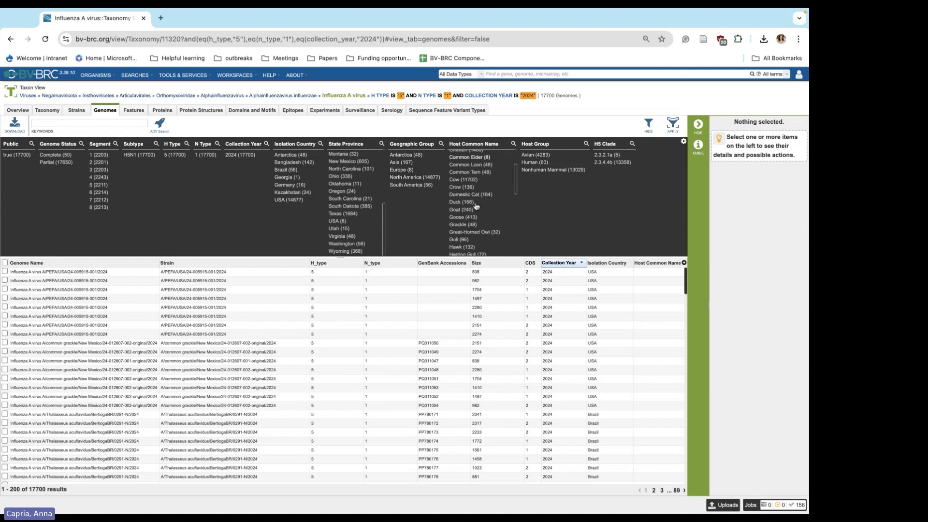
scroll(475, 207, down, 5)
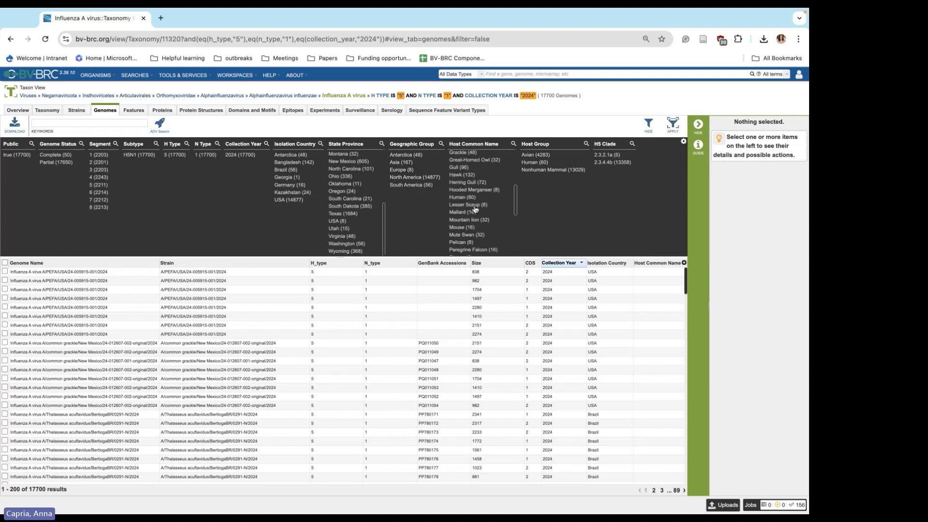
scroll(476, 208, down, 2)
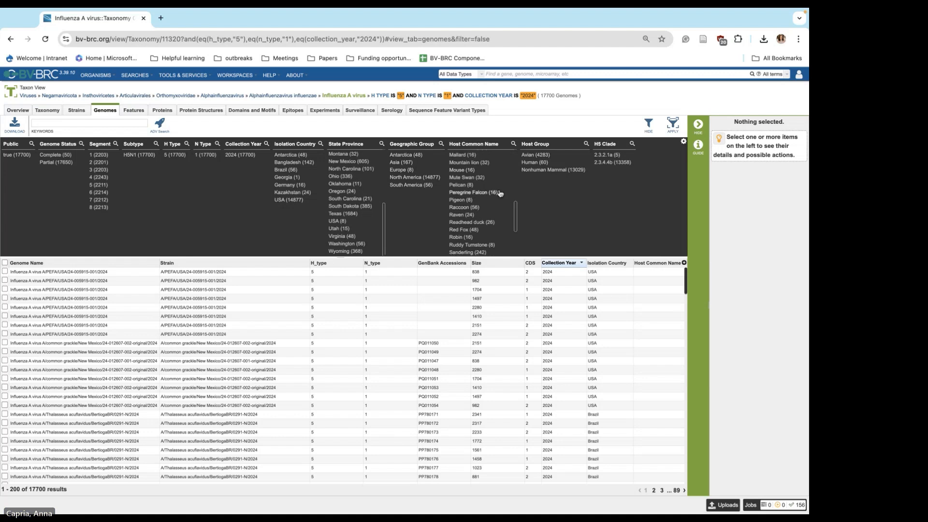
scroll(499, 195, down, 3)
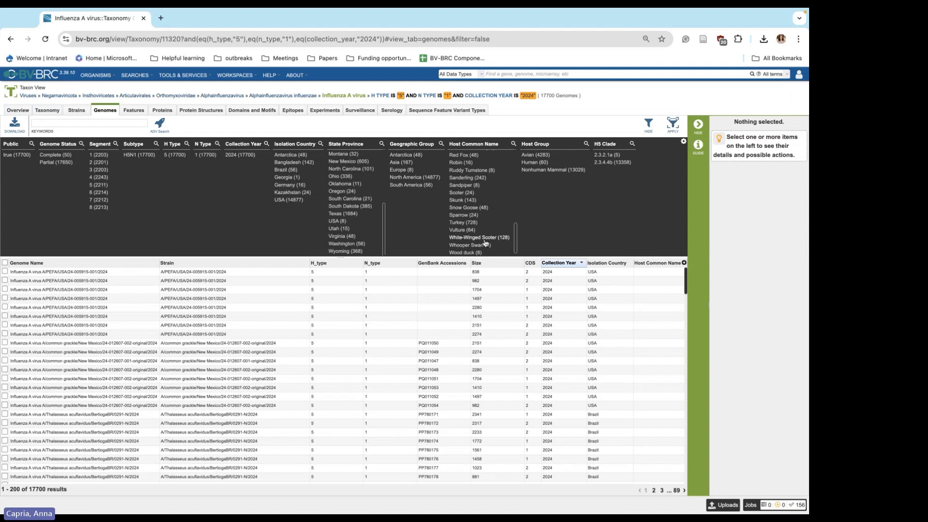
scroll(492, 168, down, 1)
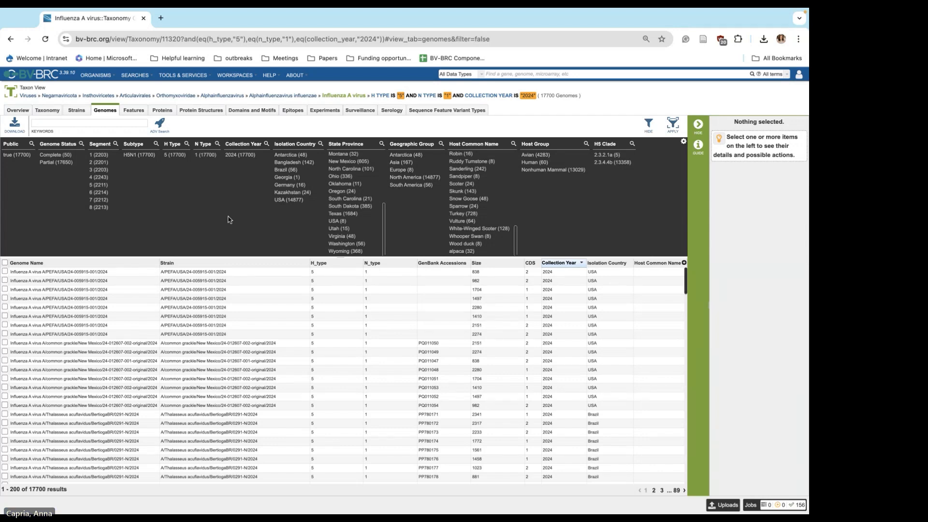
Apply an additional filter for Segment 4 and browse the filtered genomes table on to results page 3.
click(104, 178)
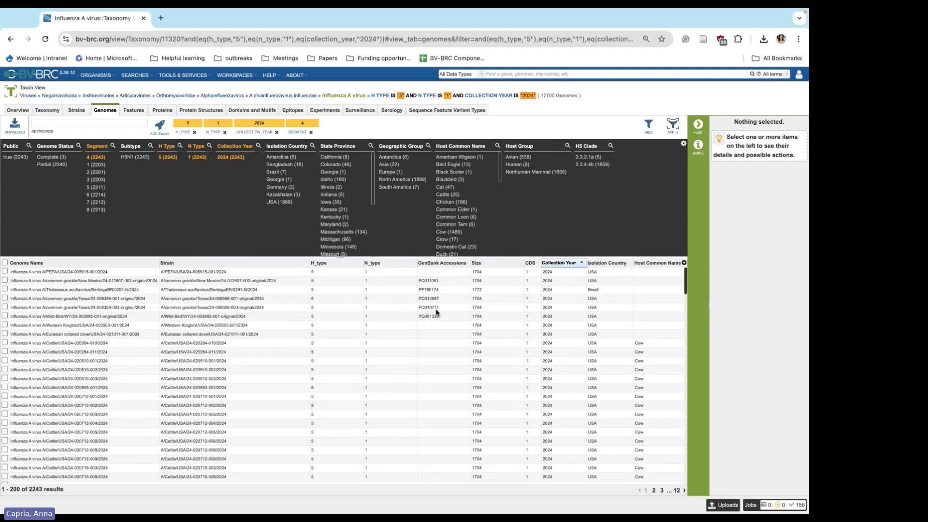
click(676, 132)
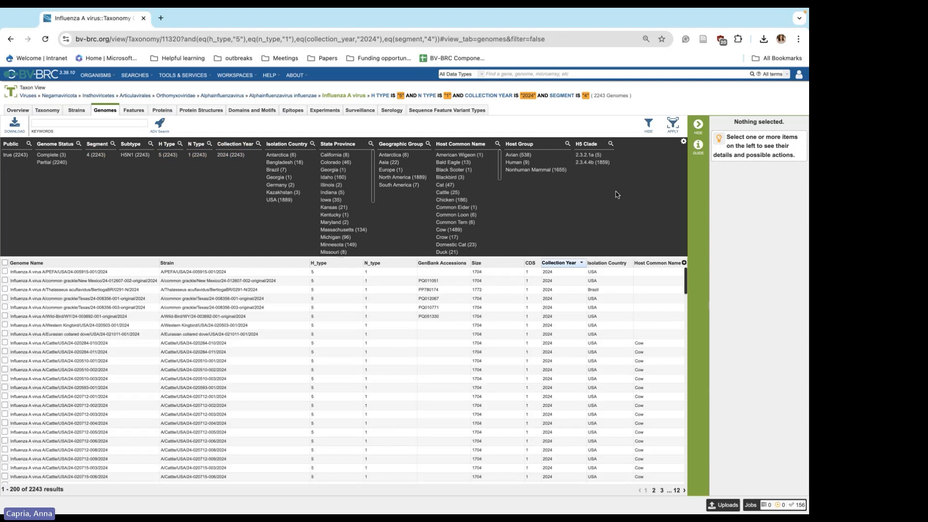
scroll(468, 375, down, 2)
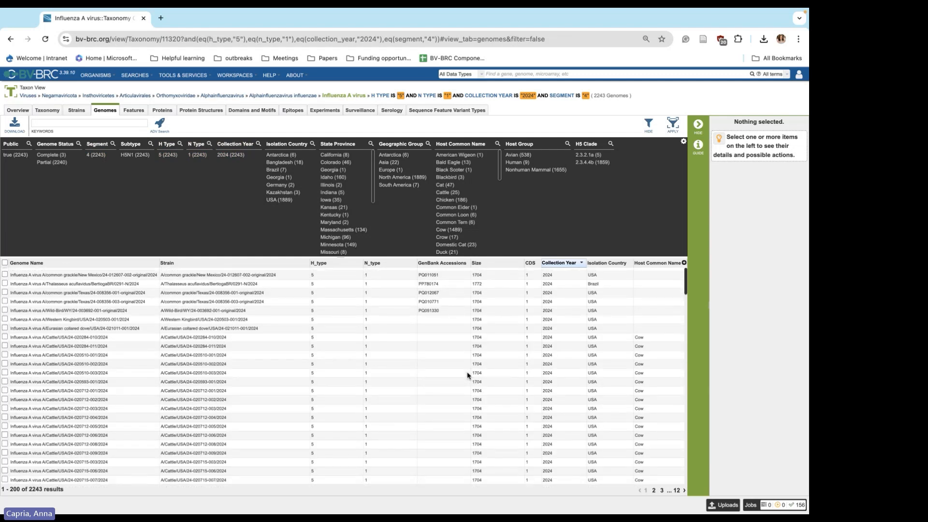
scroll(467, 375, down, 3)
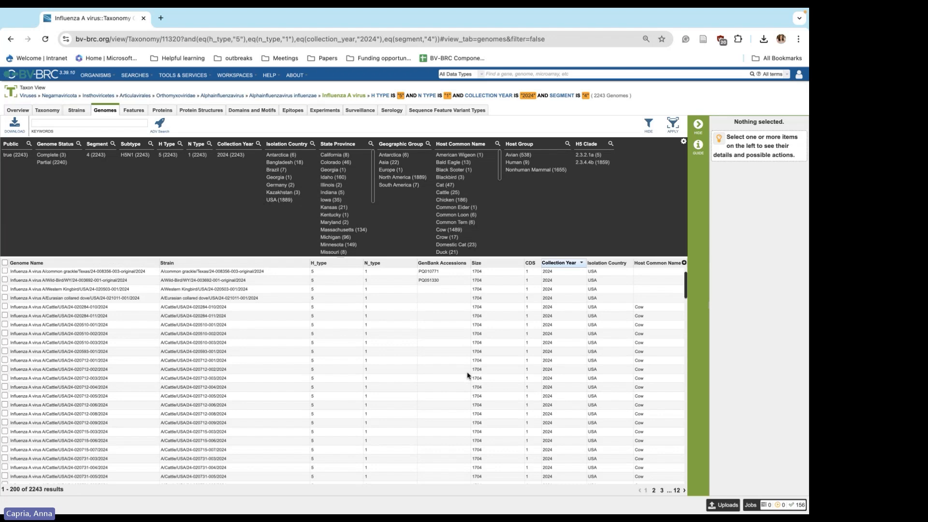
scroll(225, 305, up, 4)
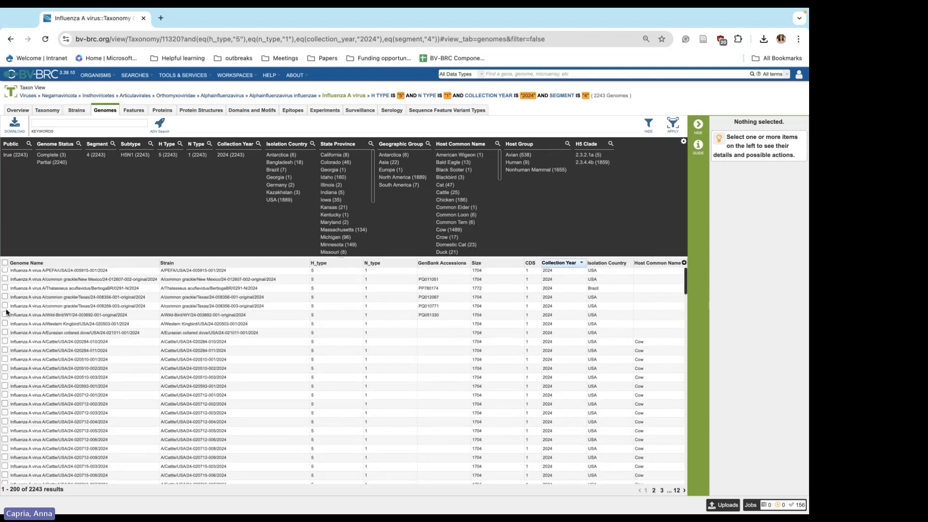
scroll(50, 365, down, 15)
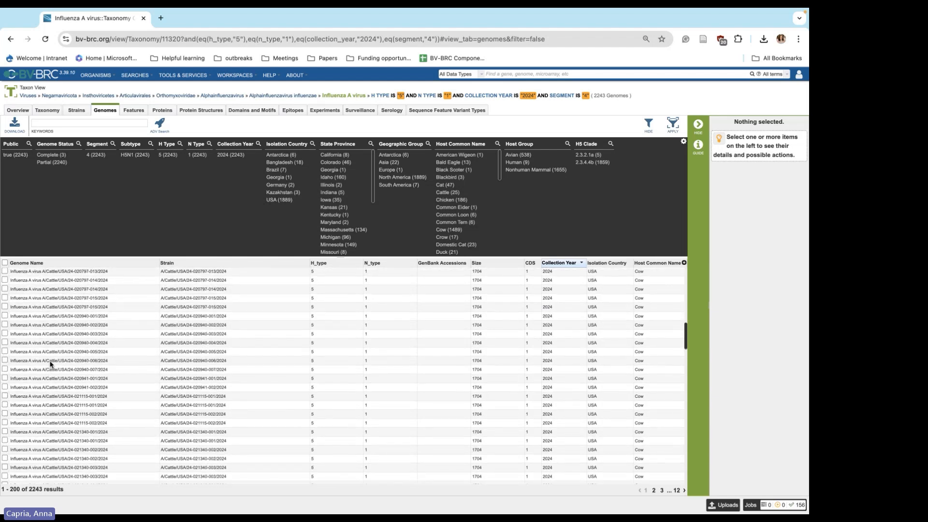
scroll(50, 364, down, 15)
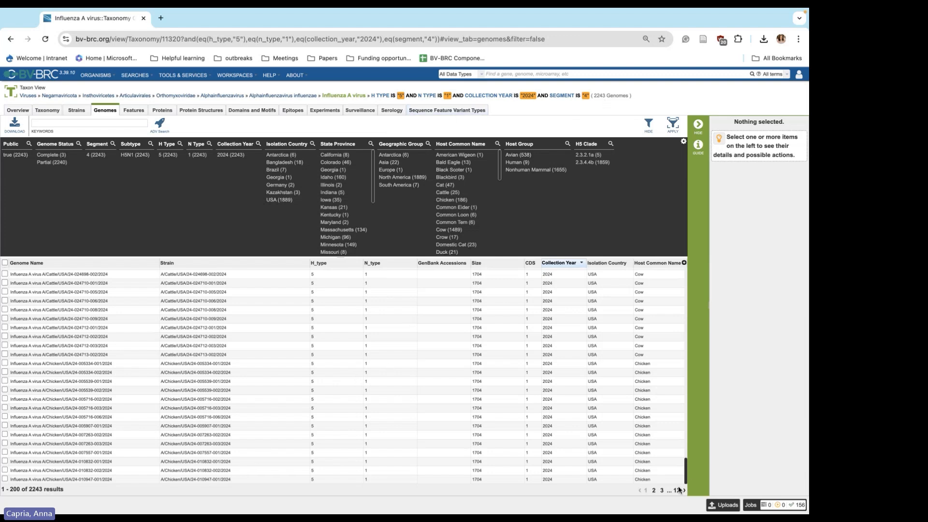
click(662, 490)
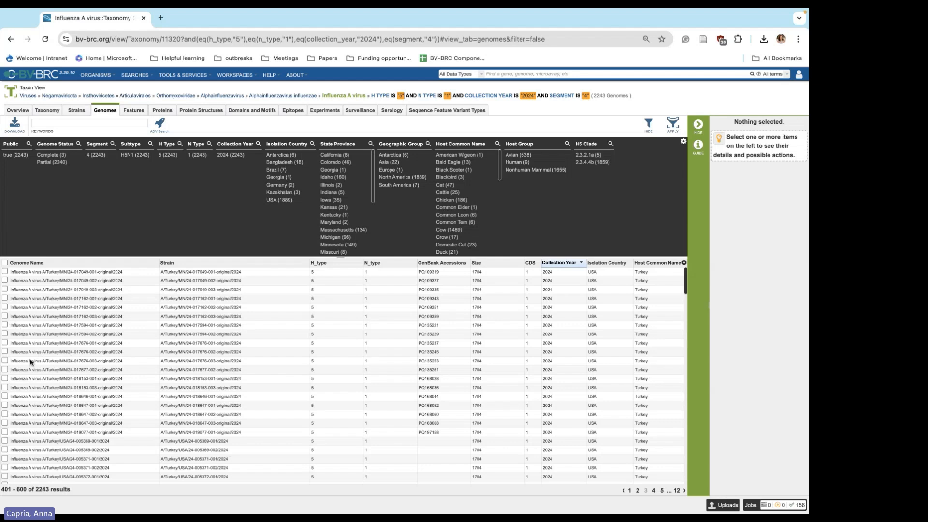
click(6, 334)
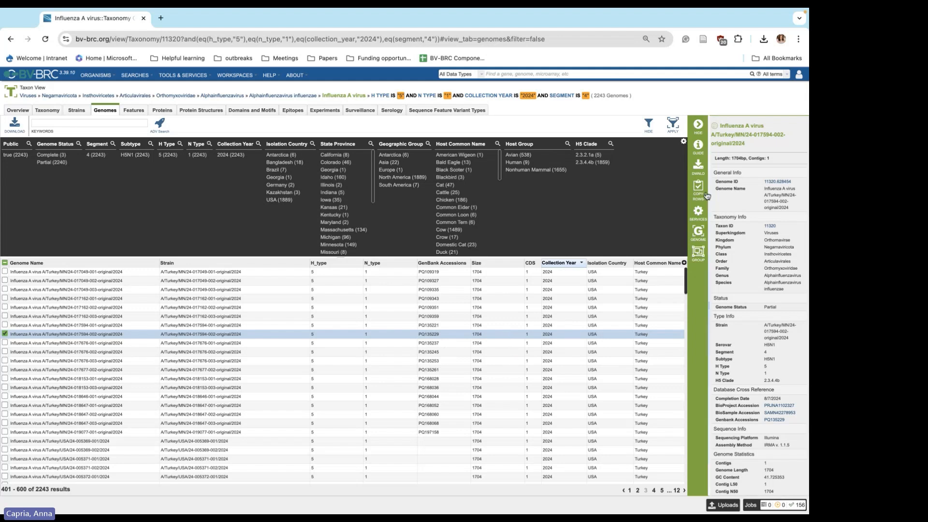
click(698, 255)
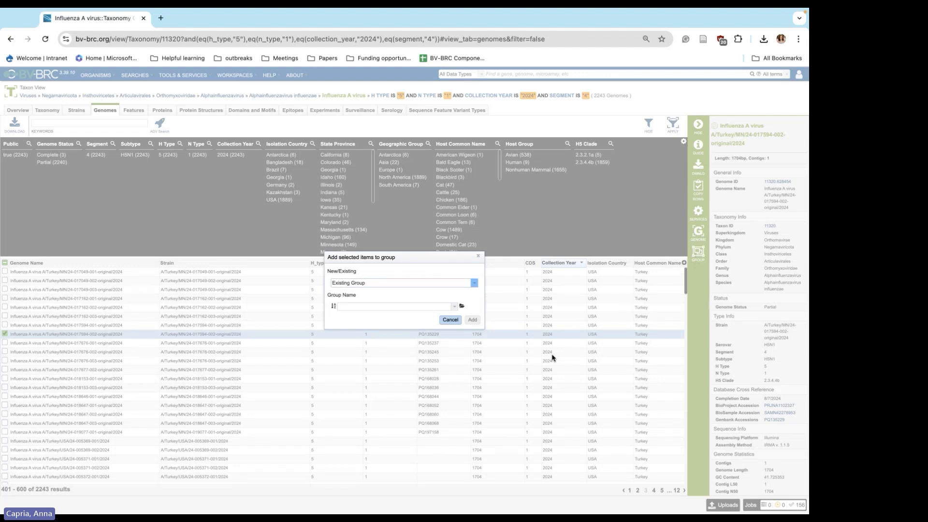
click(423, 308)
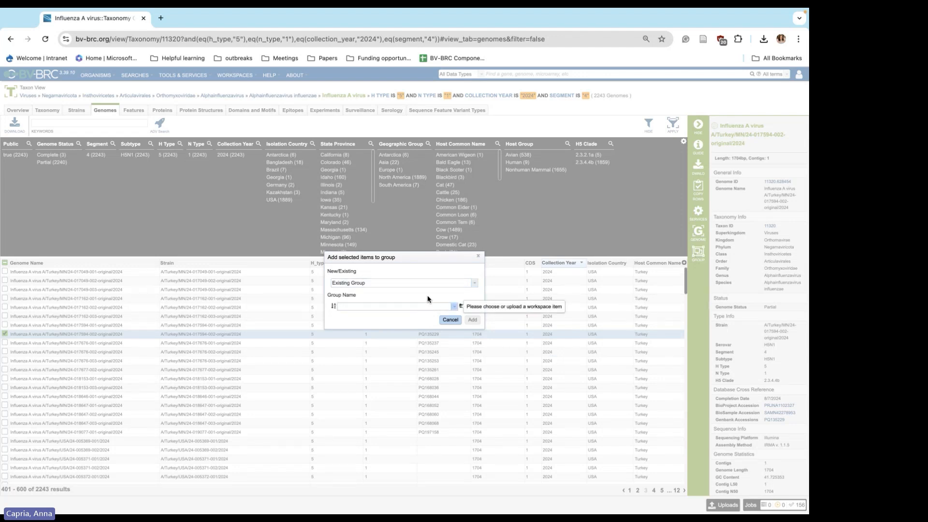
click(443, 280)
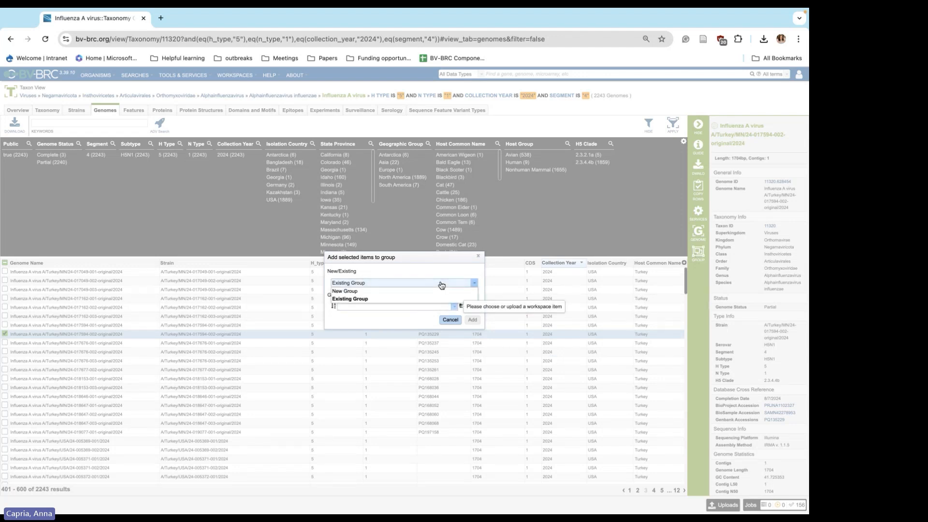
click(416, 296)
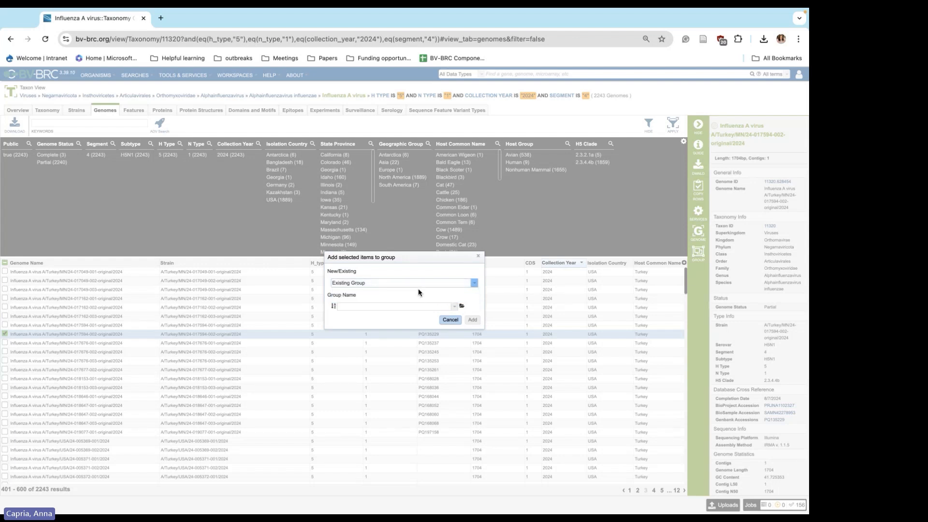
click(421, 284)
click(406, 292)
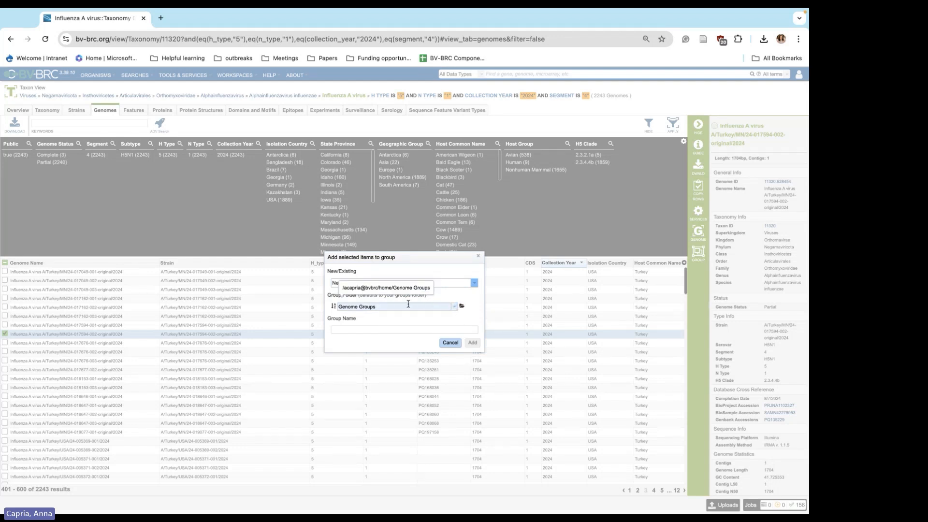
Name the new group h5n1_group_demo and create it in the Genome Groups folder with the selected genome.
click(362, 332)
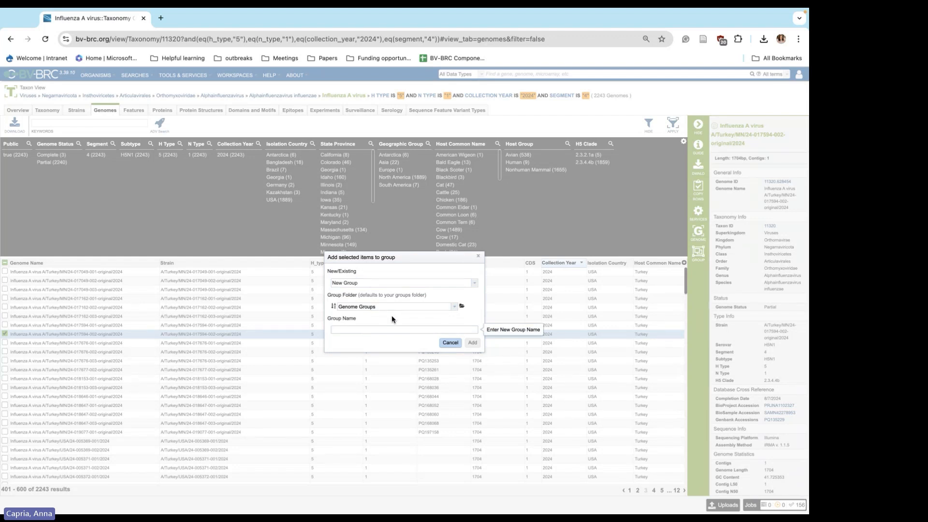
text(h51n)
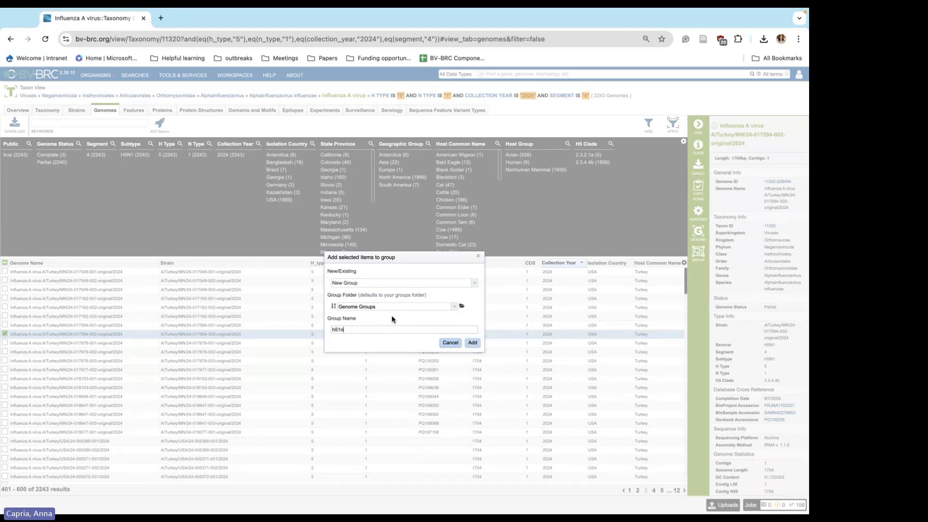
key(BackSpace)
key(BackSpace)
text(n1_)
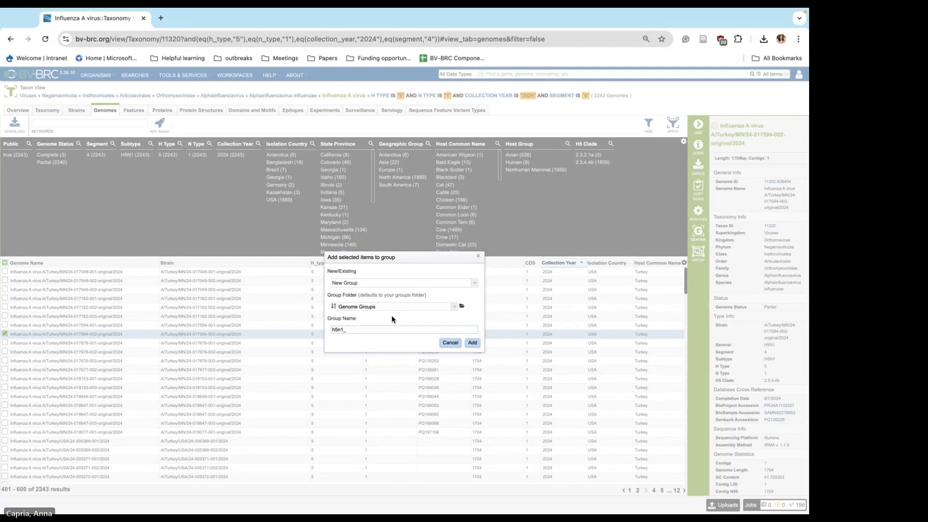
text(group_demo)
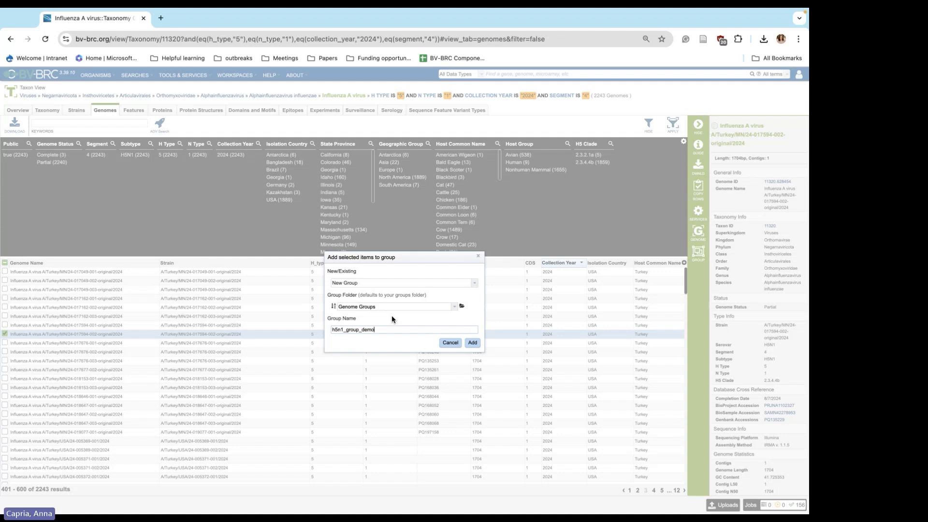
click(473, 343)
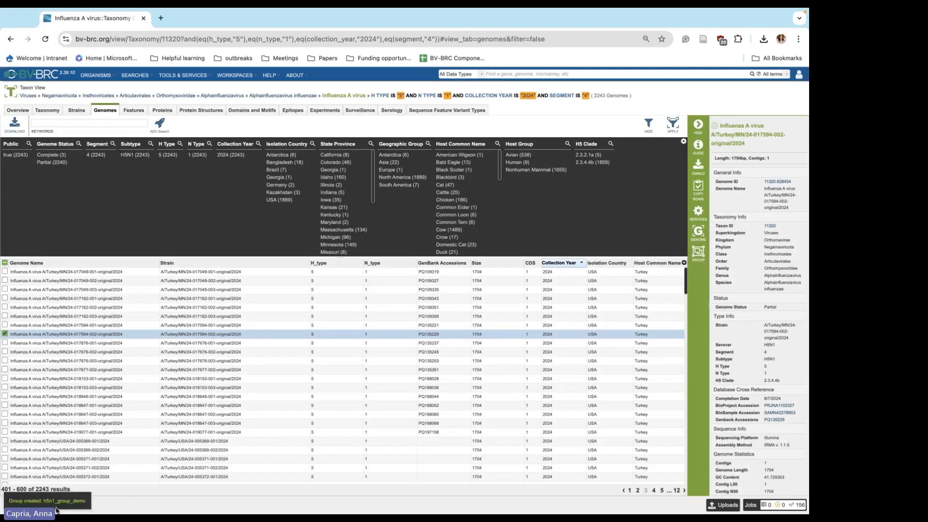
click(5, 343)
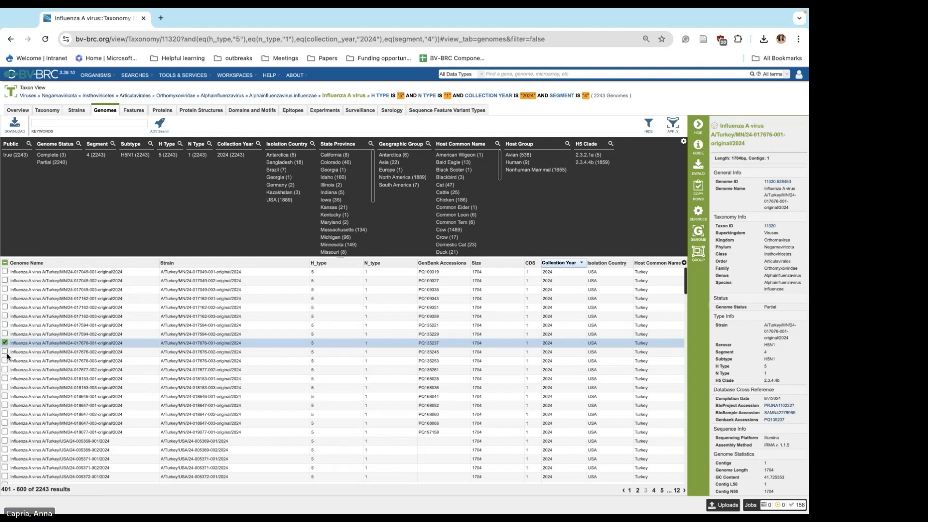
click(5, 352)
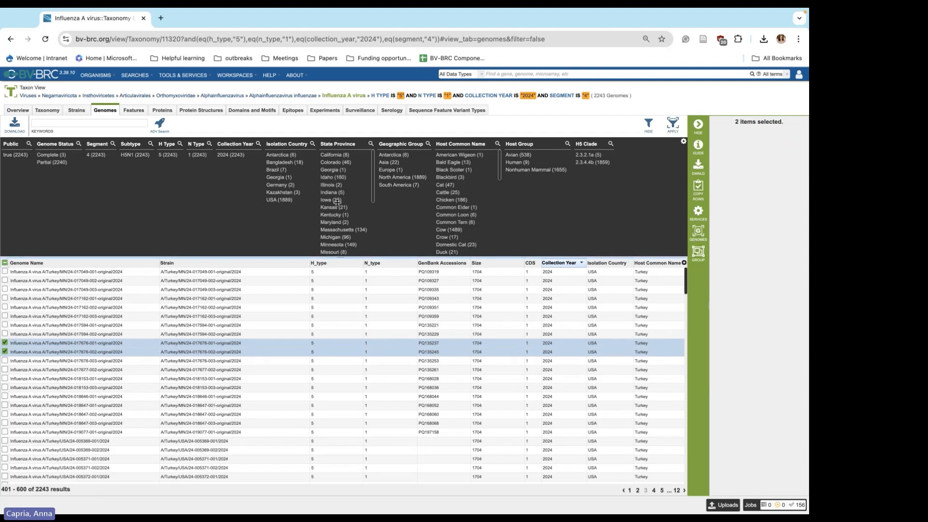
click(5, 256)
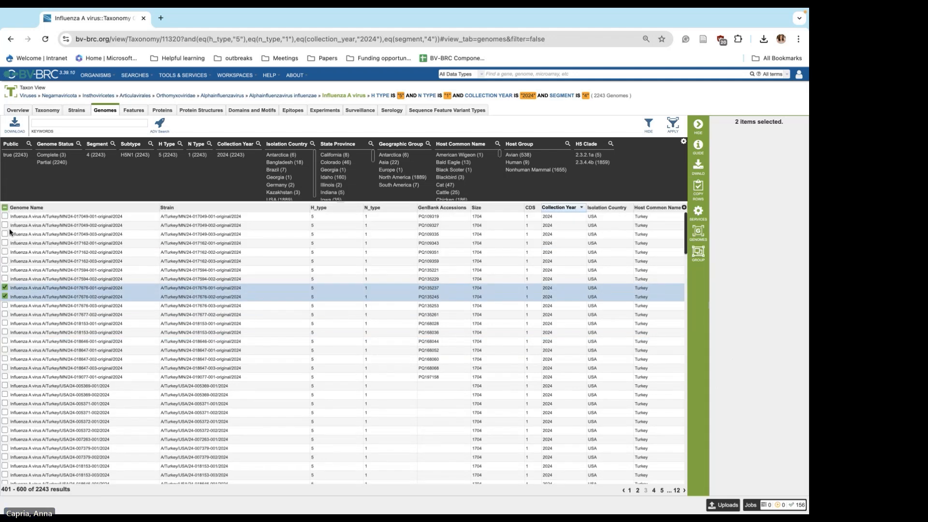
shift+click(5, 332)
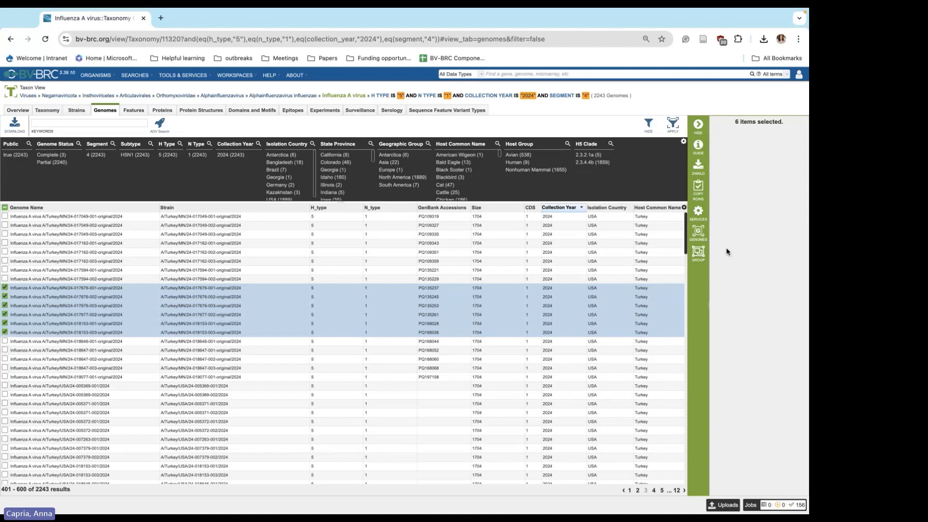
Add the selected genomes to the existing group h5n1_group_demo in the Genome Groups folder.
click(698, 258)
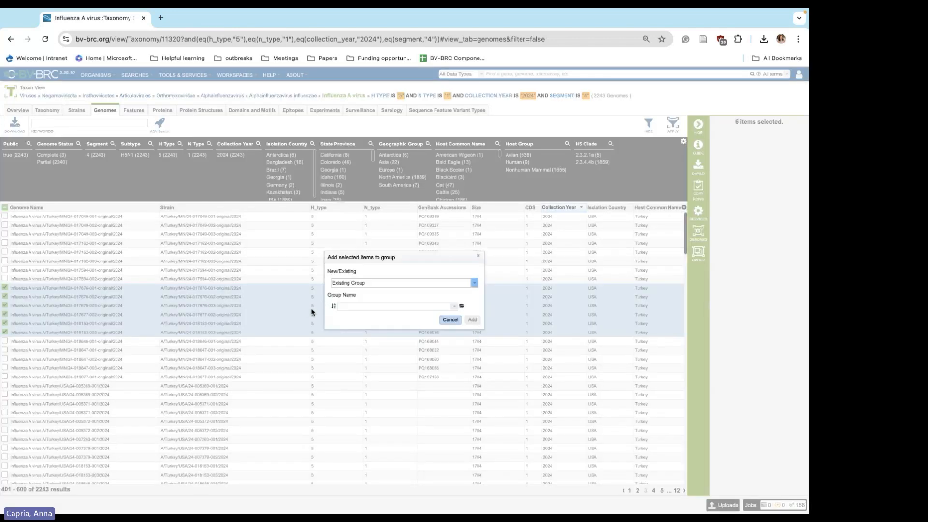
click(367, 305)
text(h5n1_group_demo)
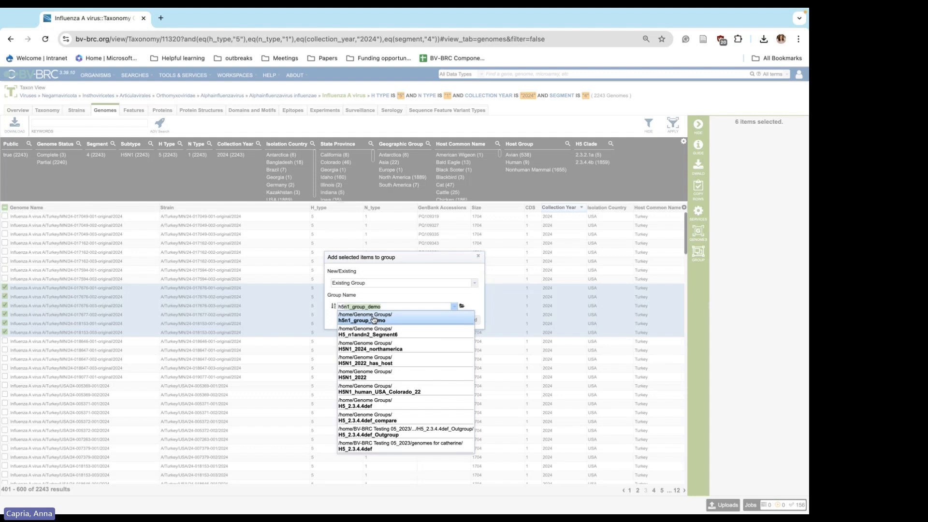
click(374, 319)
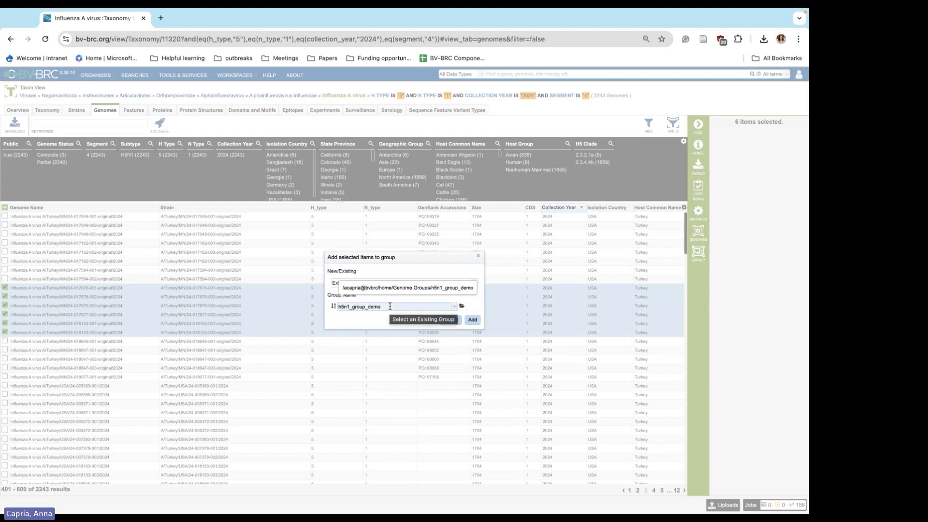
click(474, 323)
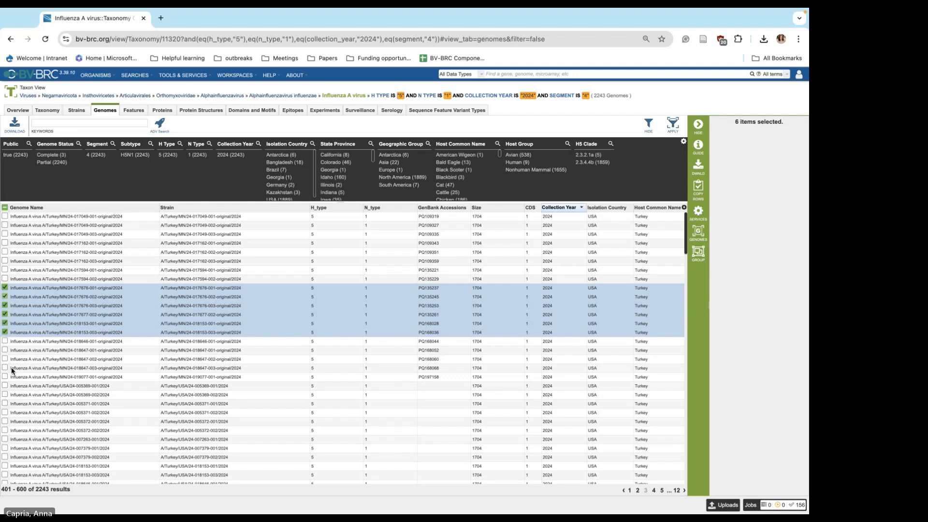
Deselect the turkey genomes in the table until the selection is empty.
click(5, 297)
click(5, 305)
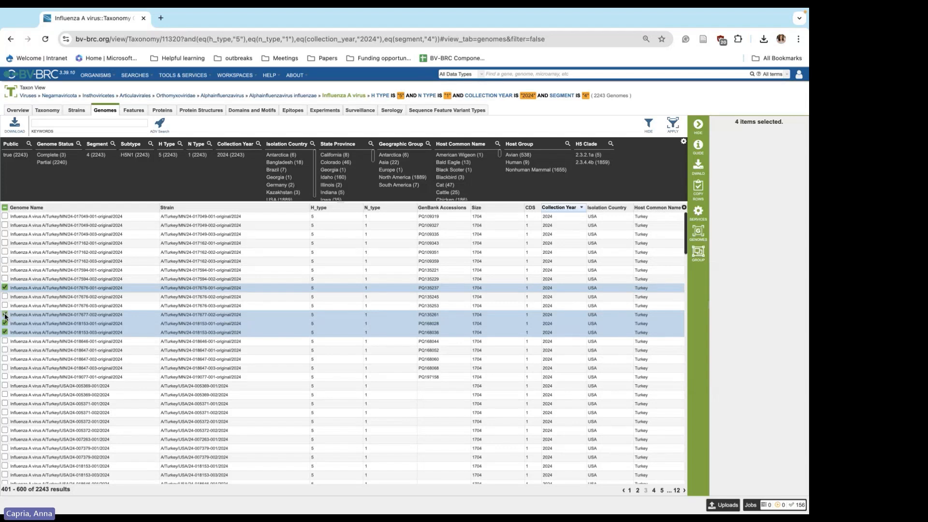
click(5, 324)
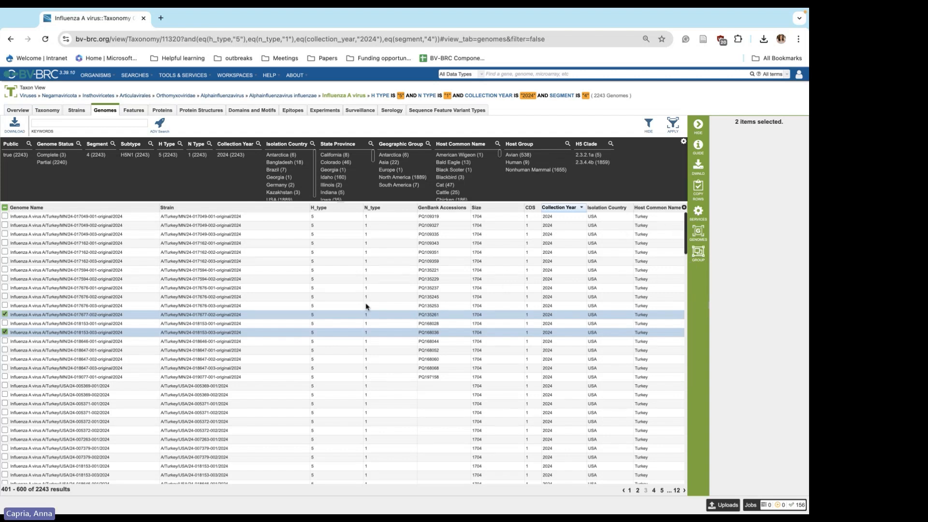
click(334, 315)
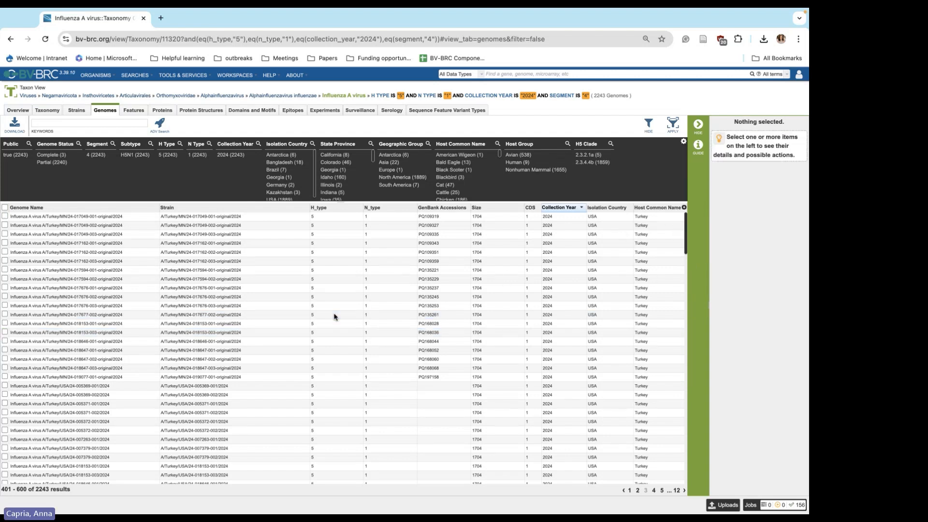
click(5, 315)
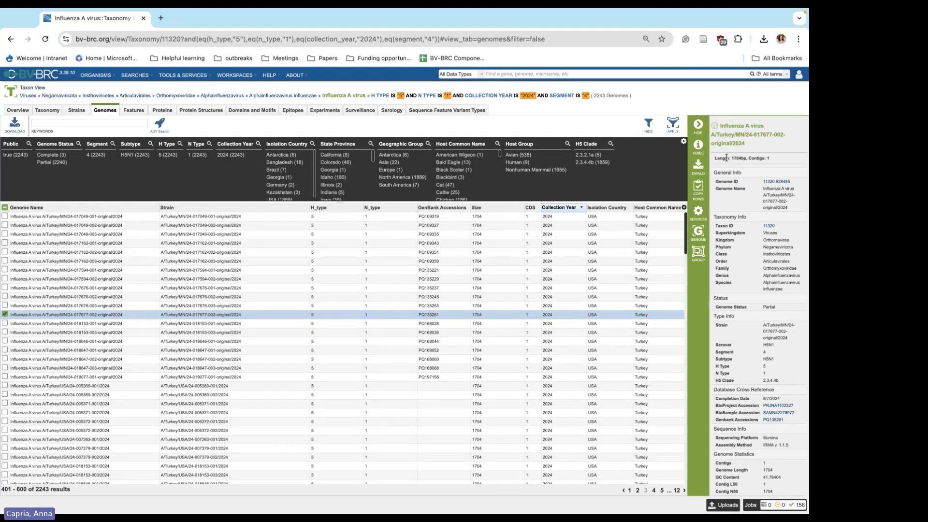
drag(731, 158, 746, 159)
scroll(746, 316, down, 3)
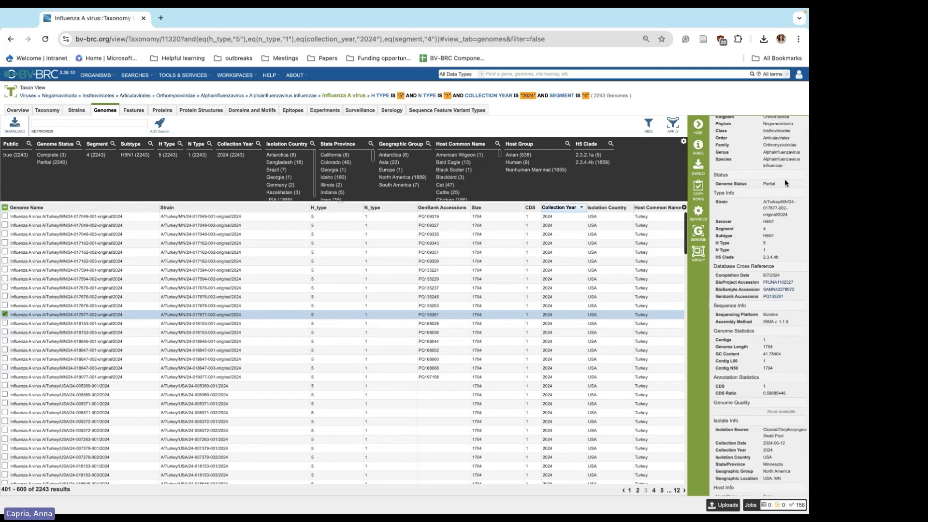
scroll(784, 203, down, 1)
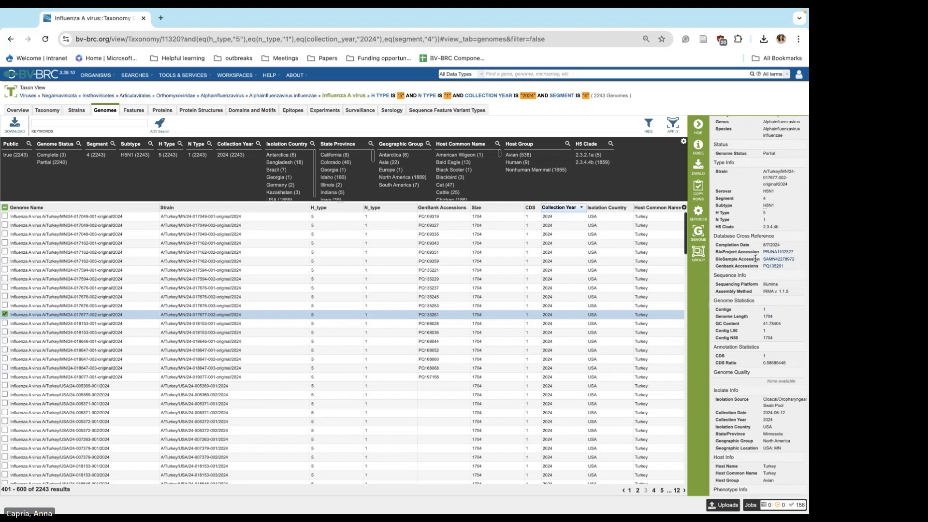
scroll(755, 259, down, 1)
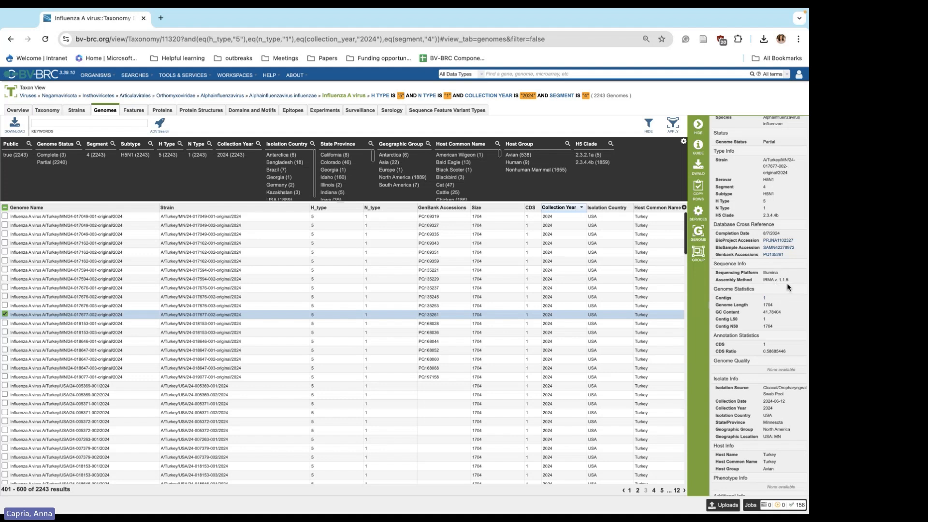
scroll(759, 318, down, 1)
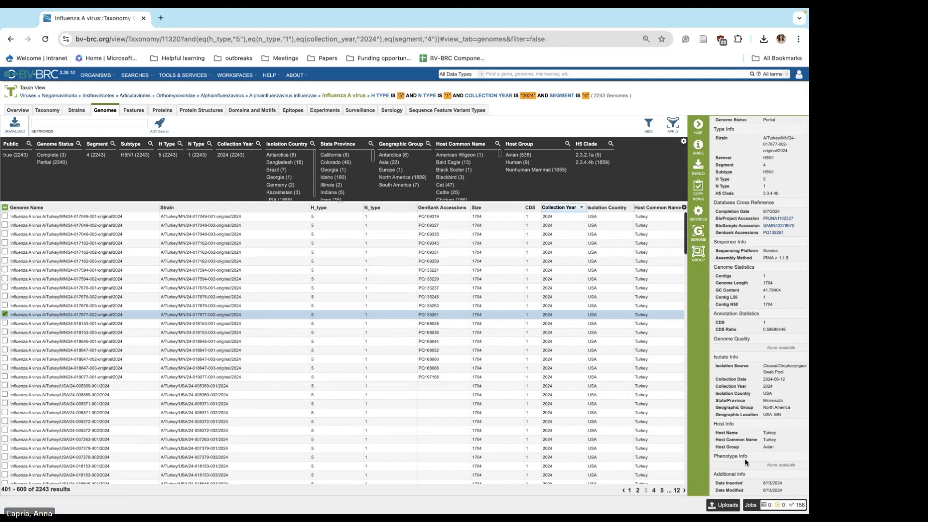
scroll(739, 344, up, 5)
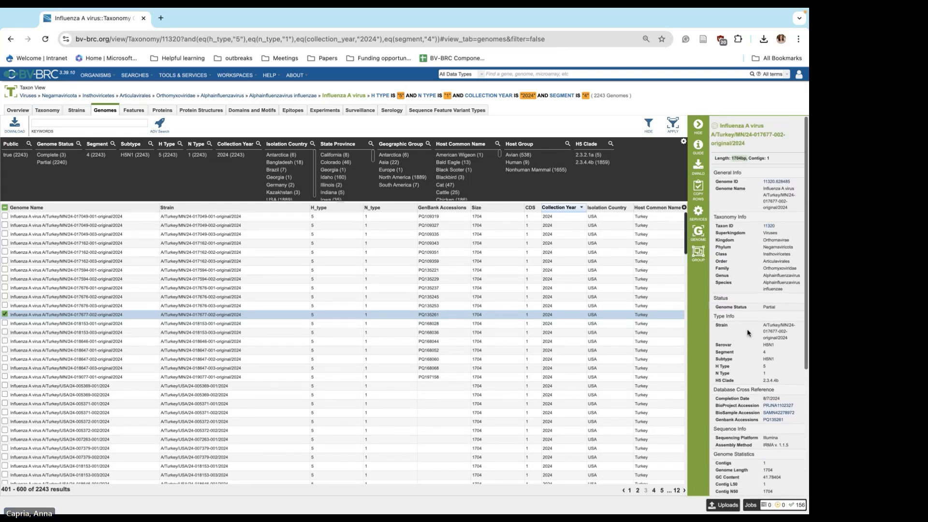
Apply an H5 Clade filter of 2.3.4.4b to the genomes and show the H5 Clade column in the table.
click(593, 164)
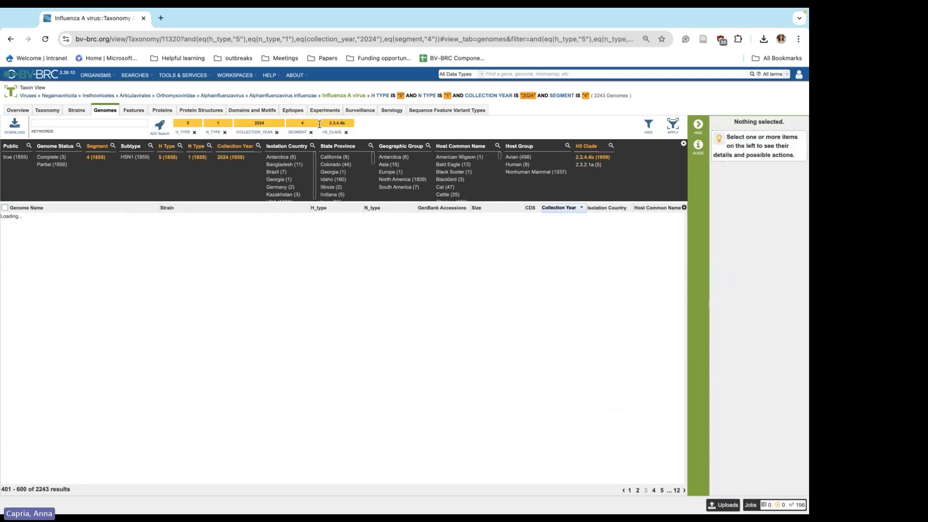
click(674, 127)
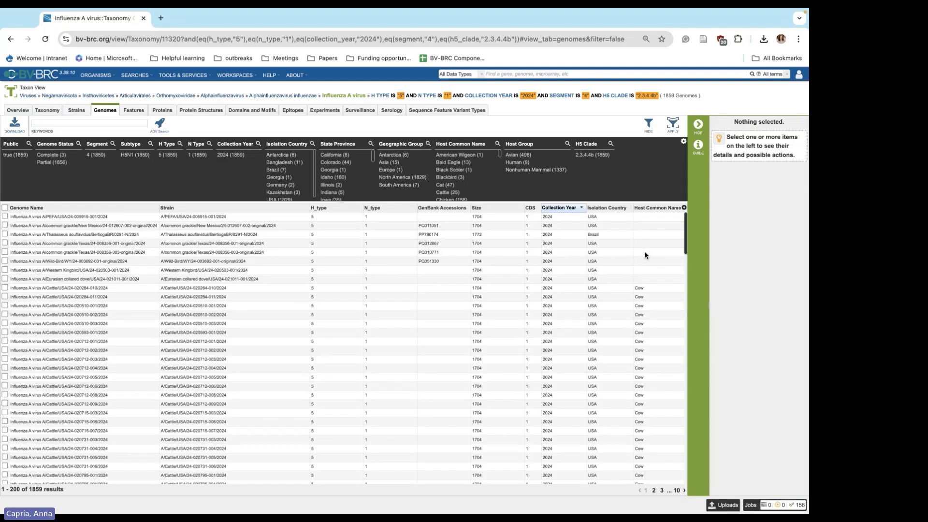
click(684, 208)
scroll(627, 437, down, 3)
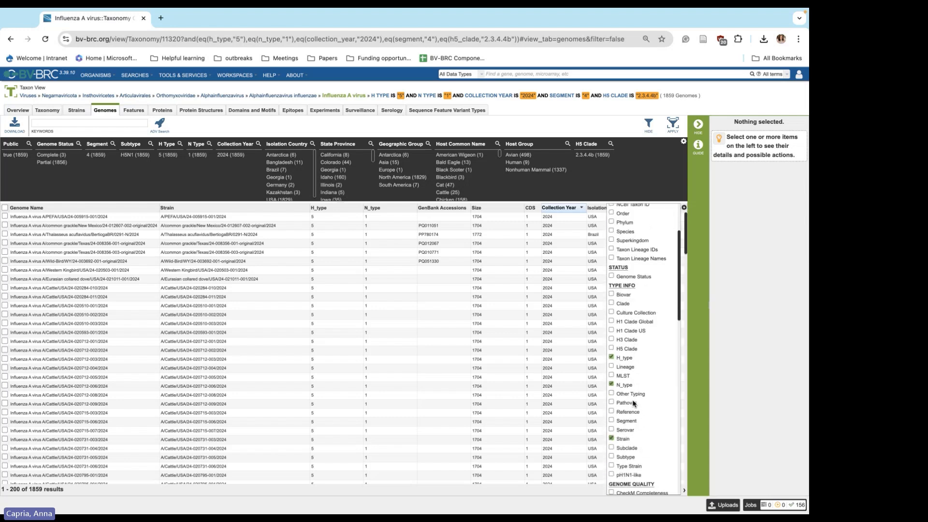
scroll(627, 438, down, 2)
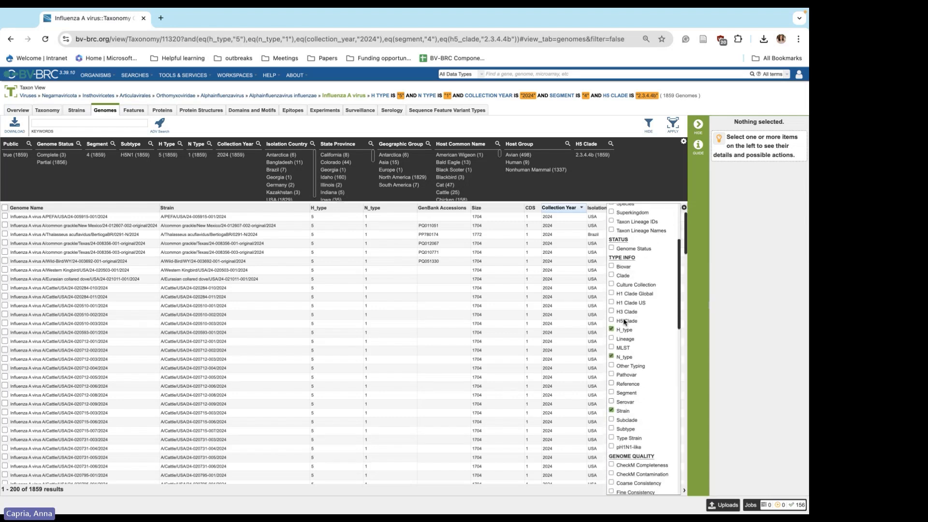
click(612, 320)
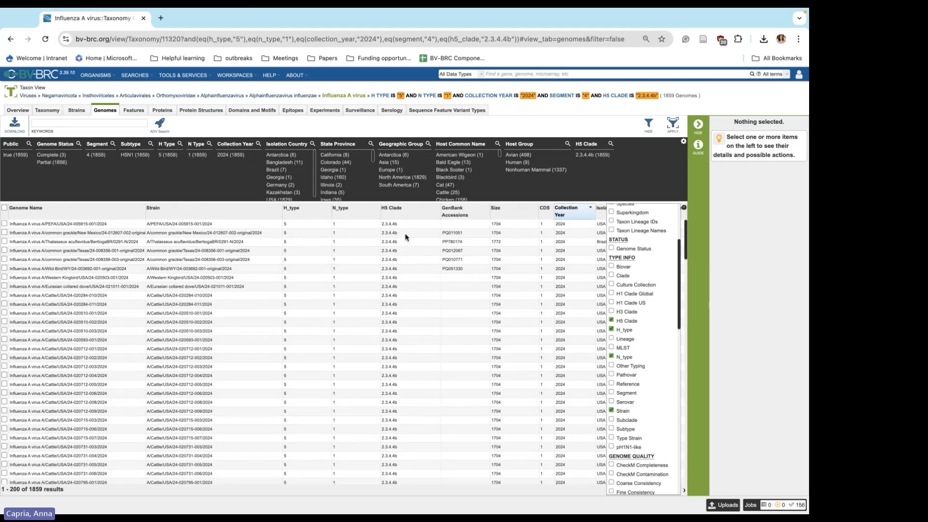
Look through the available tools and services for the Subspecies Classification tool.
click(183, 76)
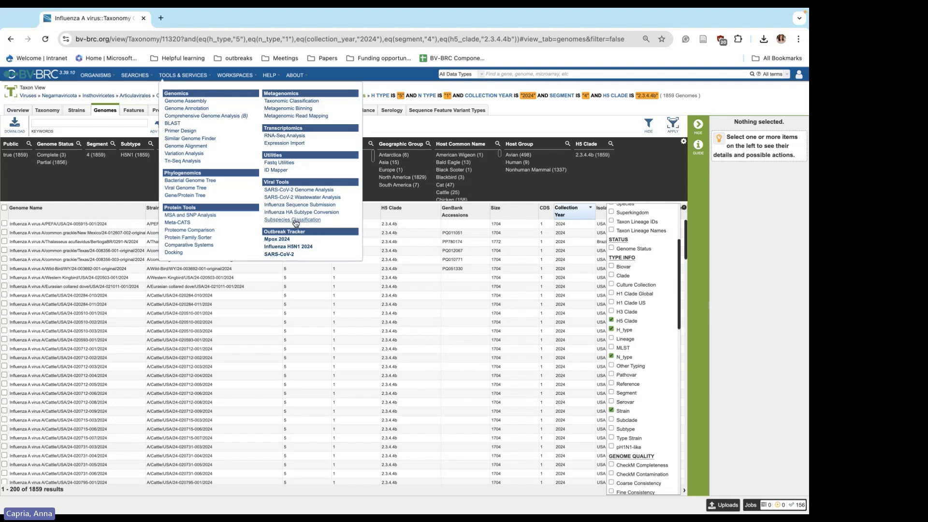
click(429, 126)
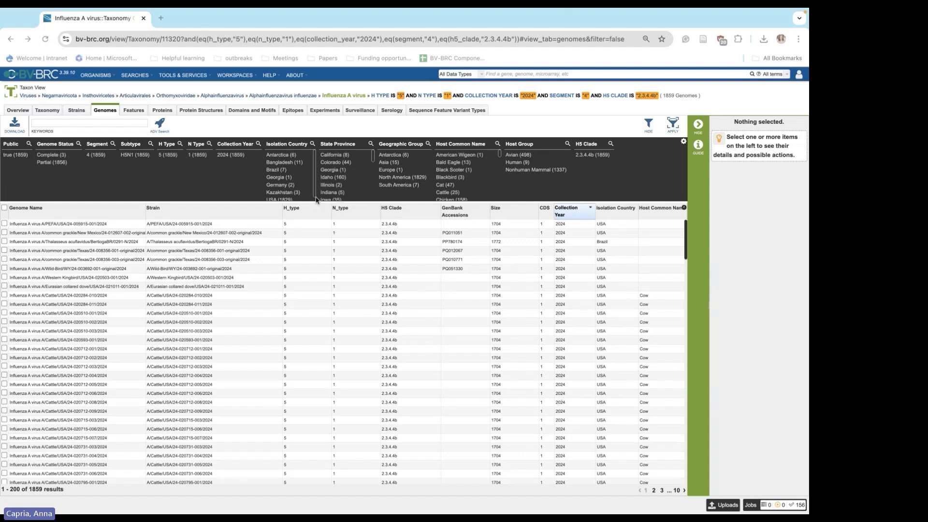
Apply a Geographic Group filter of North America to the genomes and review the full list of applied criteria.
click(410, 179)
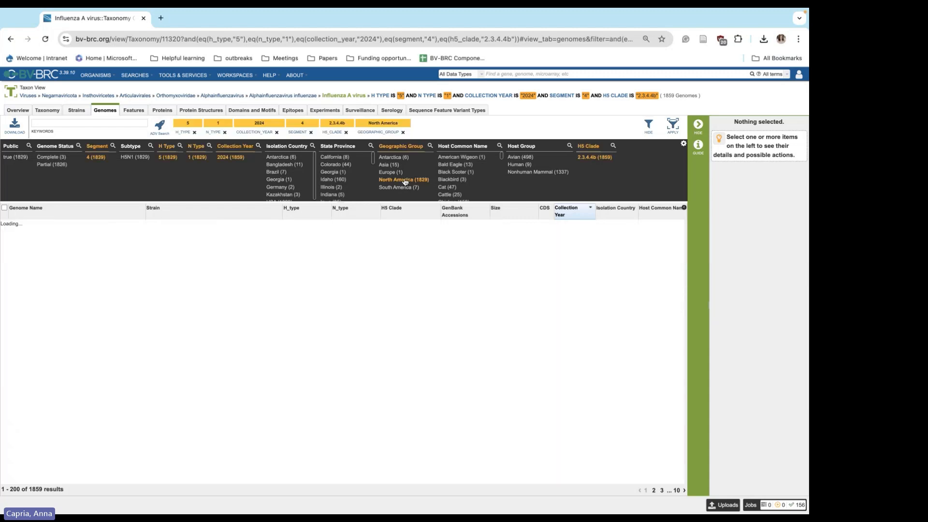
click(675, 129)
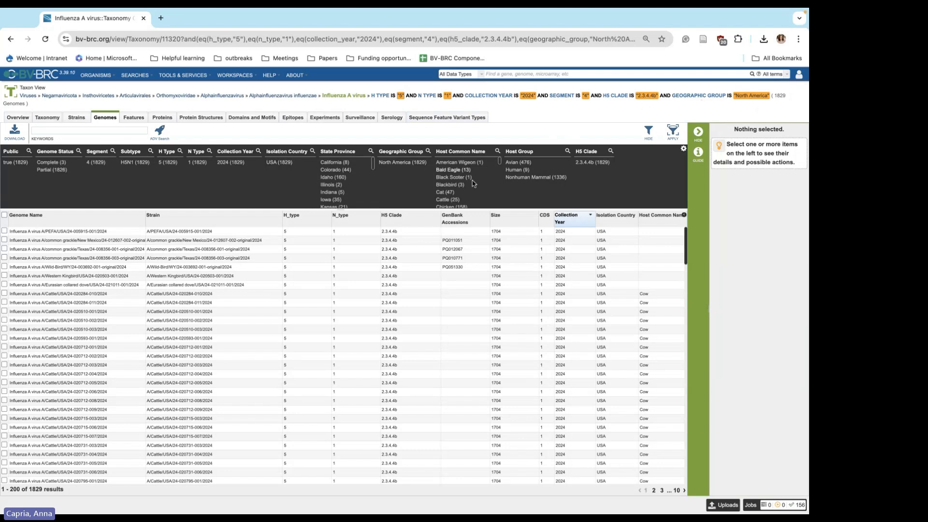
scroll(229, 253, down, 1)
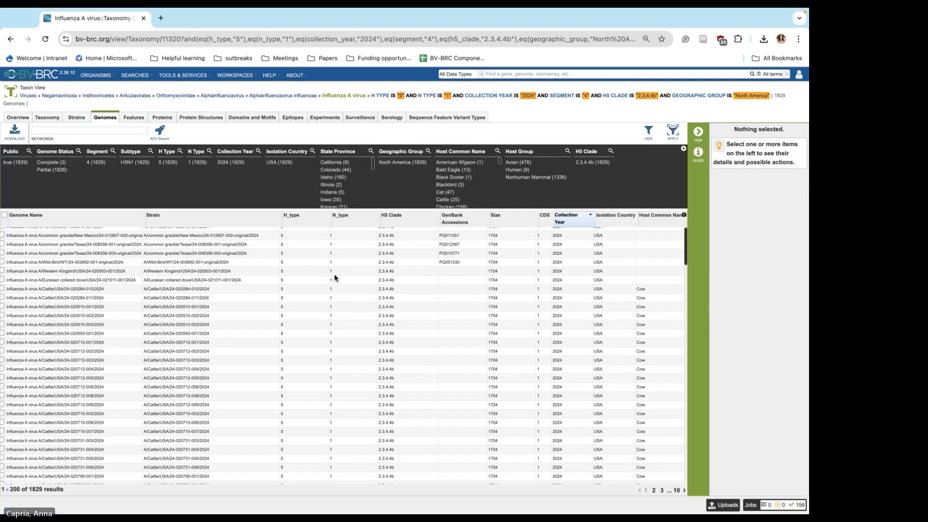
scroll(335, 273, up, 1)
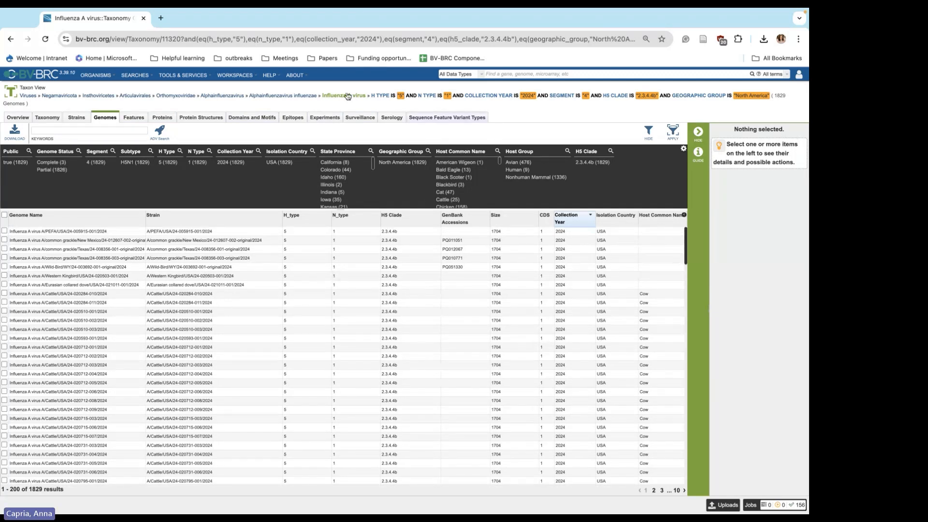
drag(371, 95, 753, 102)
click(740, 106)
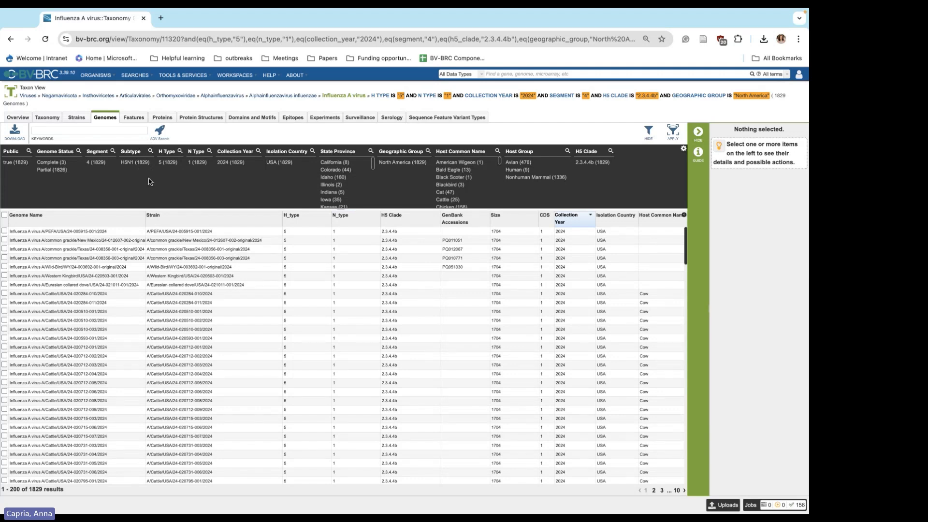
Open the features of the filtered genomes, show their filters, and add Product as a filter category.
click(136, 119)
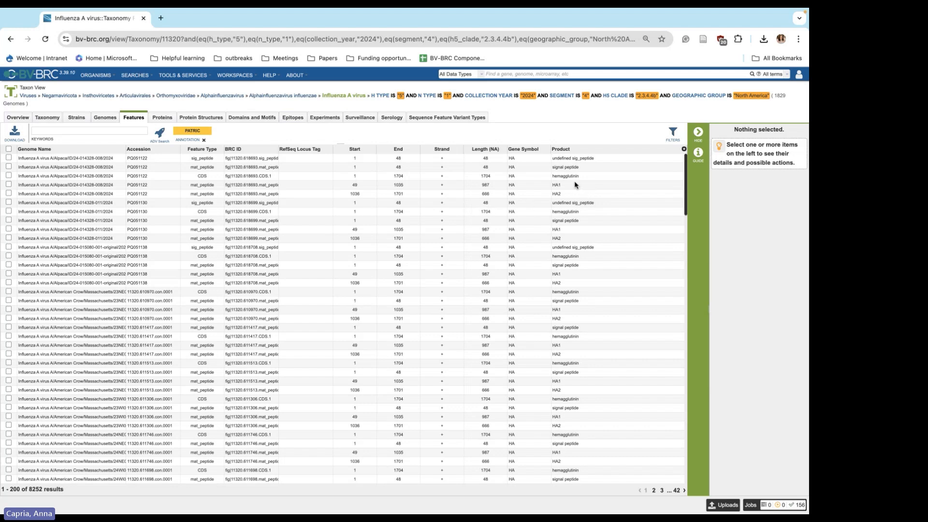
click(672, 135)
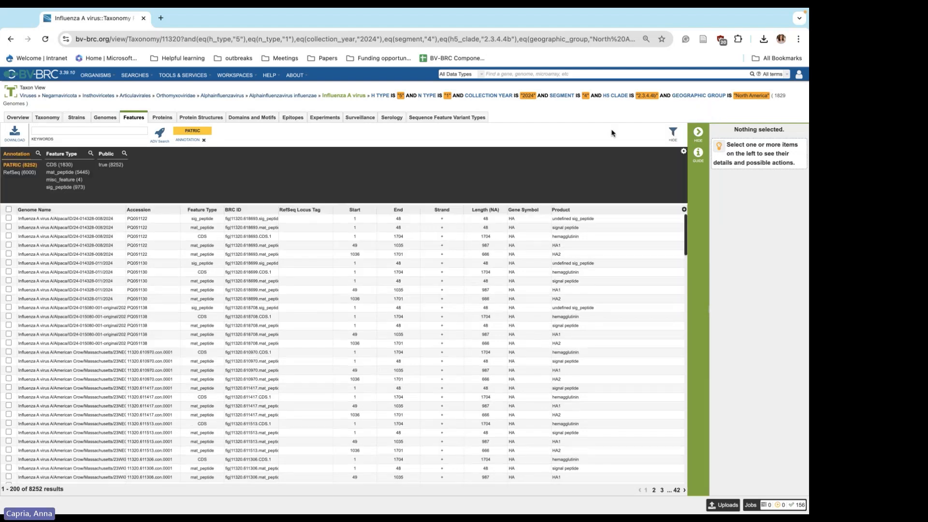
click(207, 118)
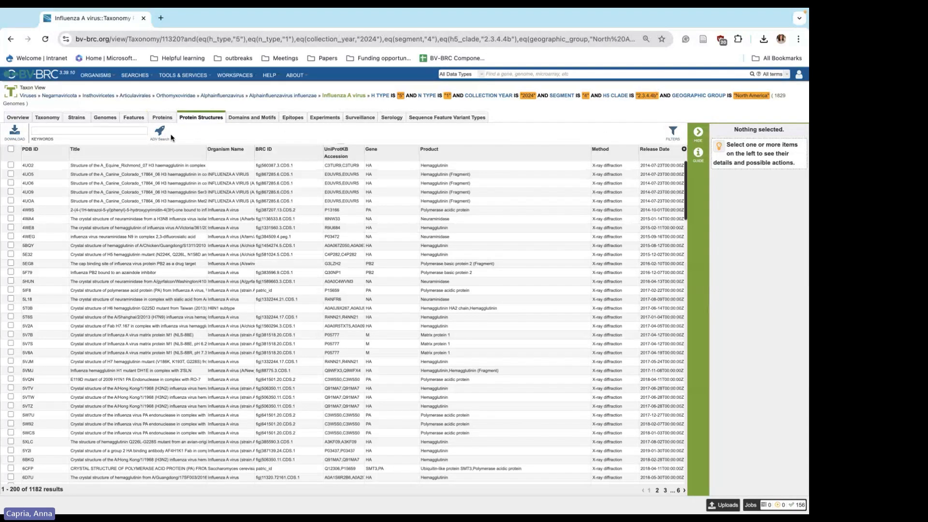
click(139, 119)
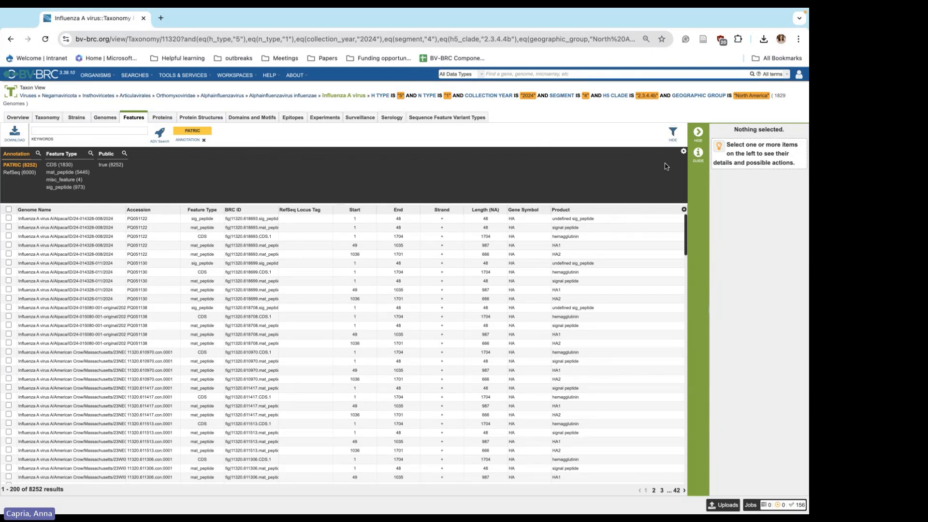
click(684, 151)
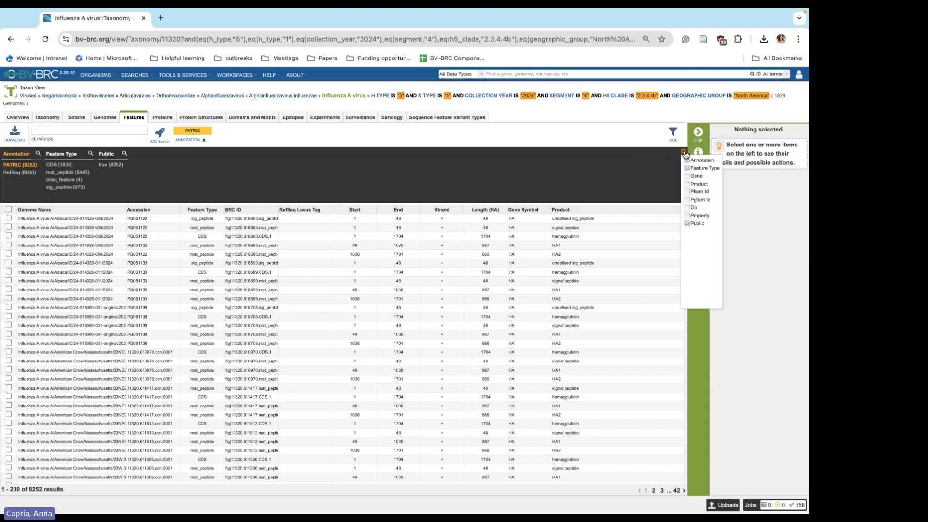
click(687, 184)
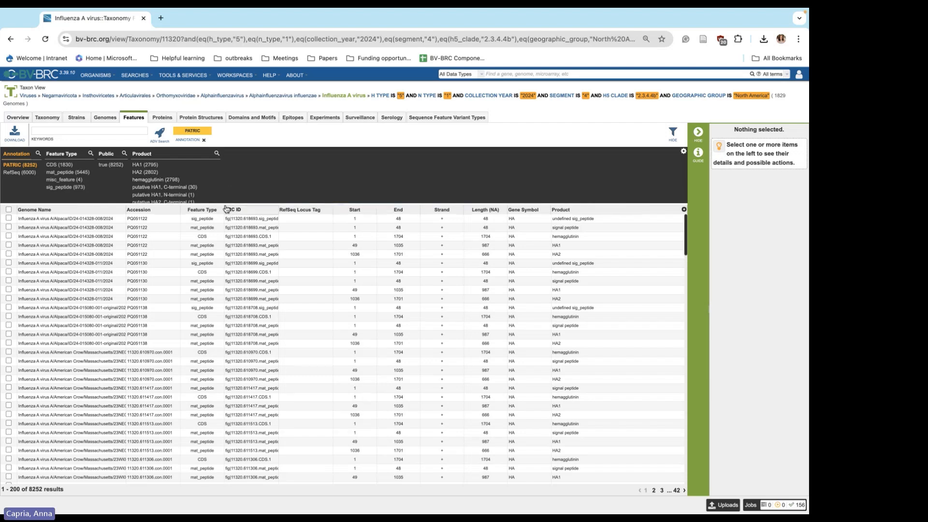
Enlarge the filter area and filter the features by the hemagglutinin product.
drag(225, 204, 208, 247)
scroll(202, 216, down, 1)
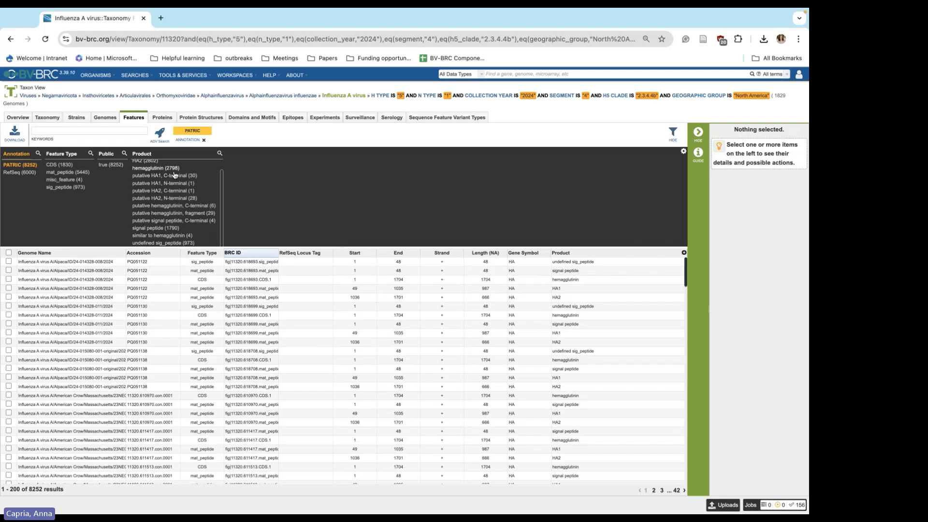
scroll(174, 178, up, 1)
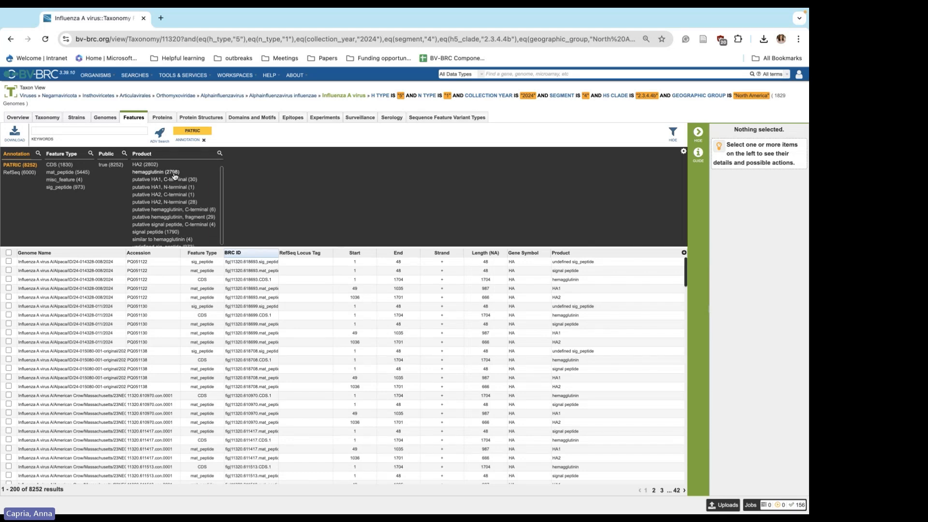
click(174, 172)
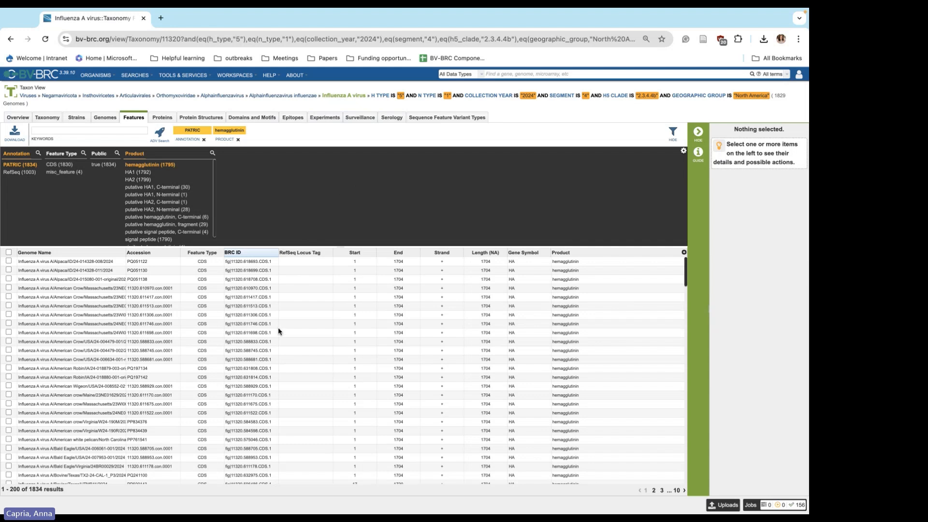
Save all the filtered hemagglutinin features to a new feature group named demo_h5n1_2024_USA_feature in the Feature Groups folder.
scroll(278, 329, down, 2)
scroll(278, 329, up, 2)
click(8, 253)
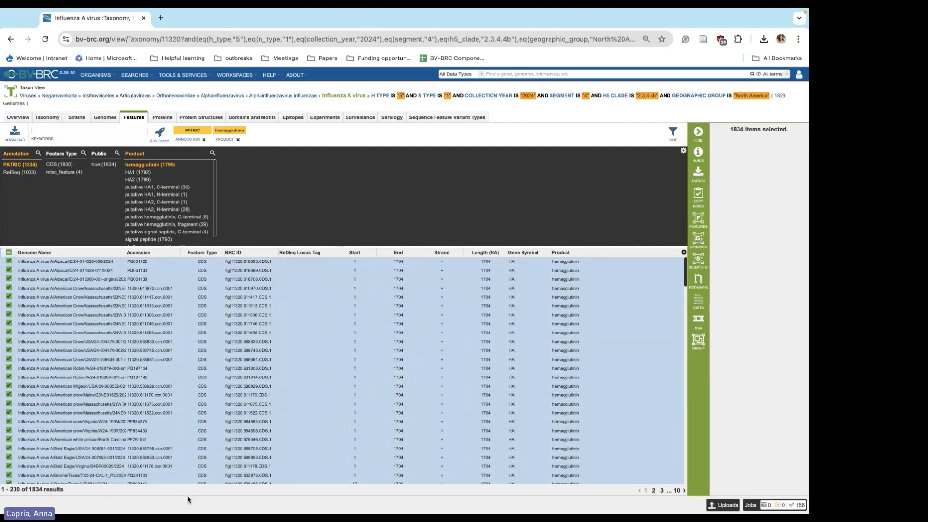
click(698, 344)
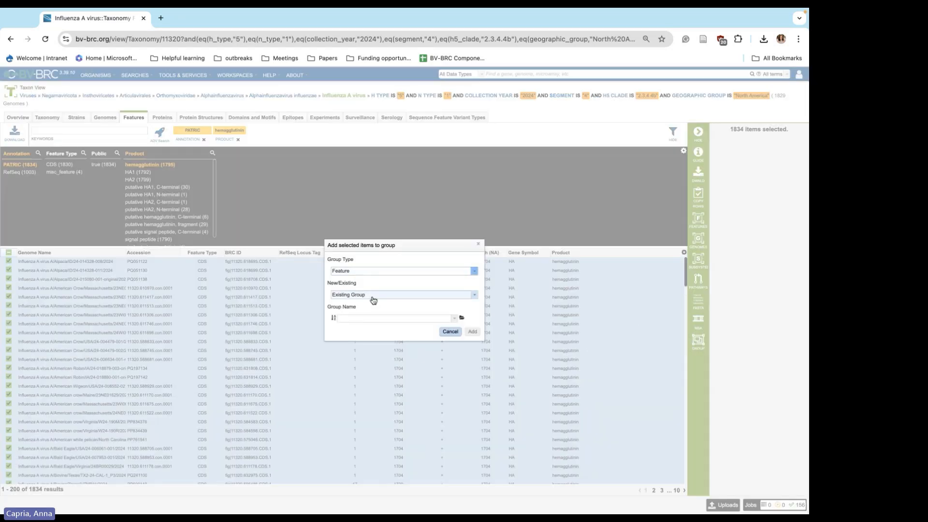
click(371, 295)
click(367, 307)
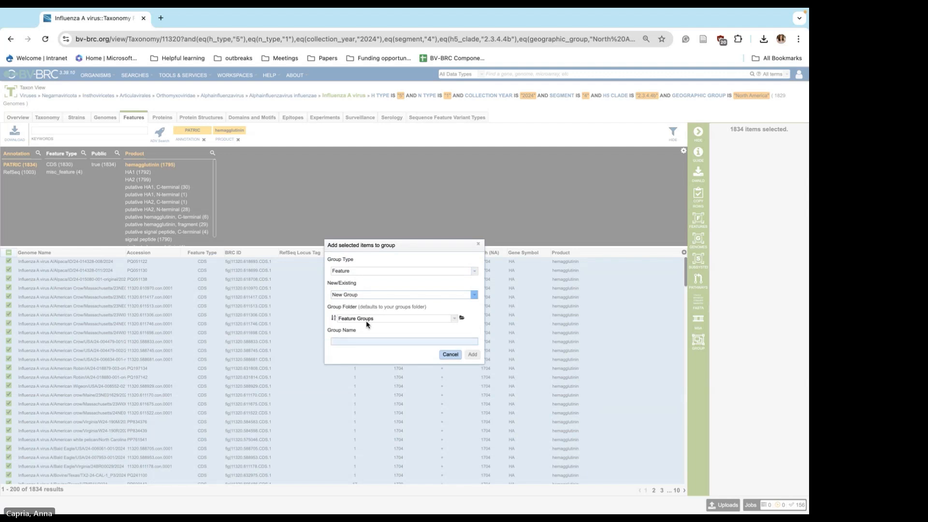
click(348, 341)
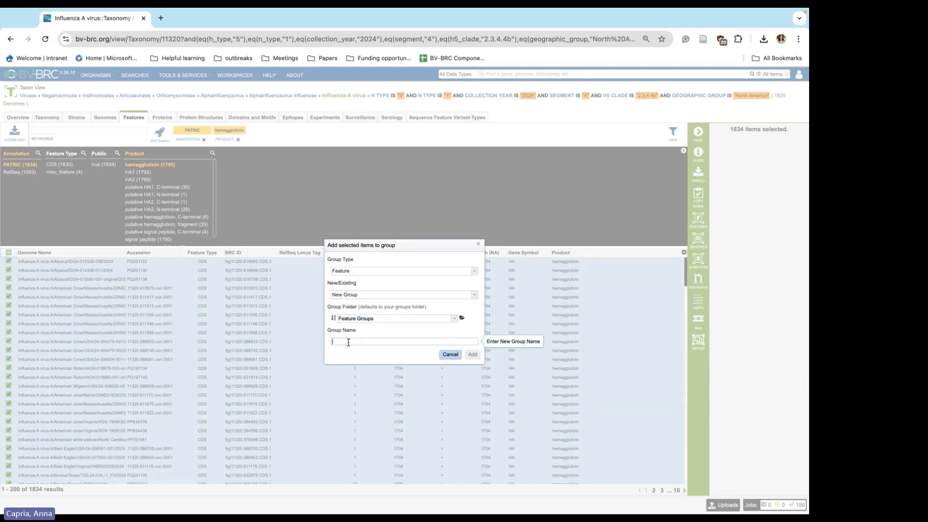
text(demo_h5n1_2024_USA_feature)
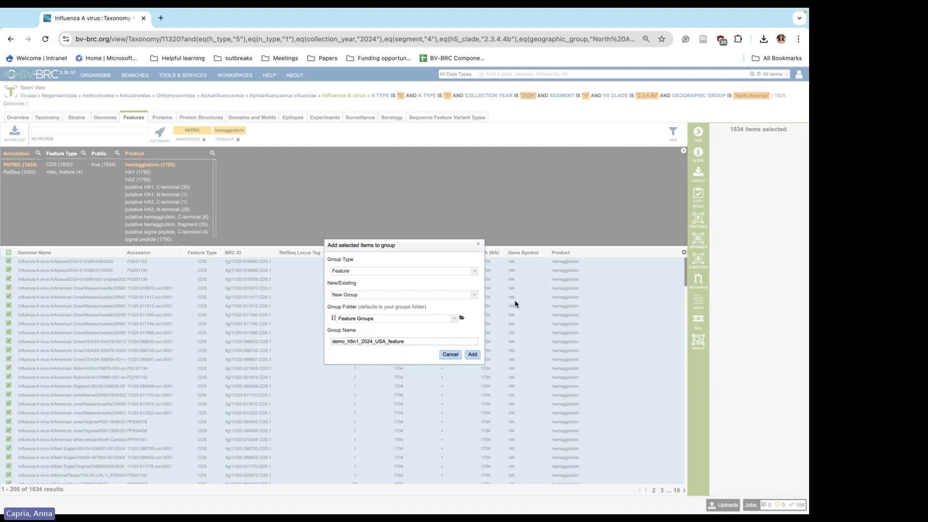
click(471, 355)
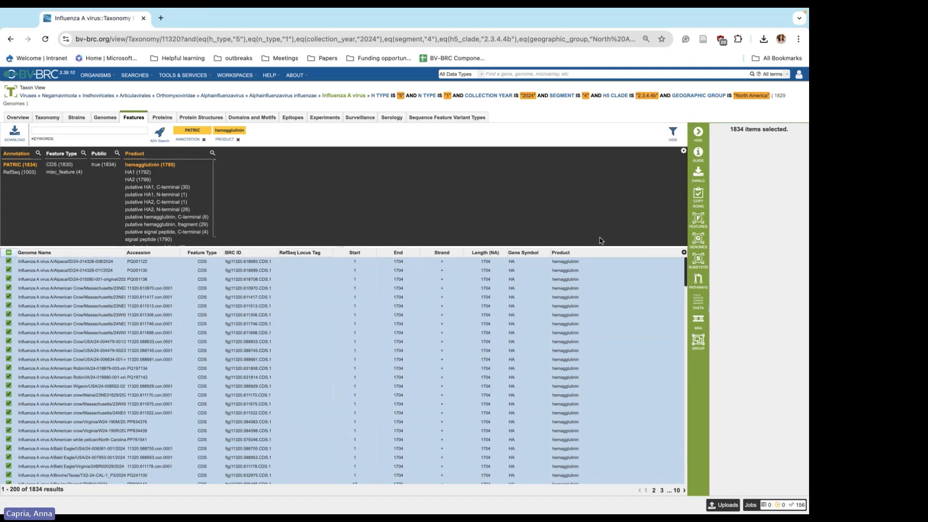
Review the optional table columns and filter categories available for the features.
click(684, 254)
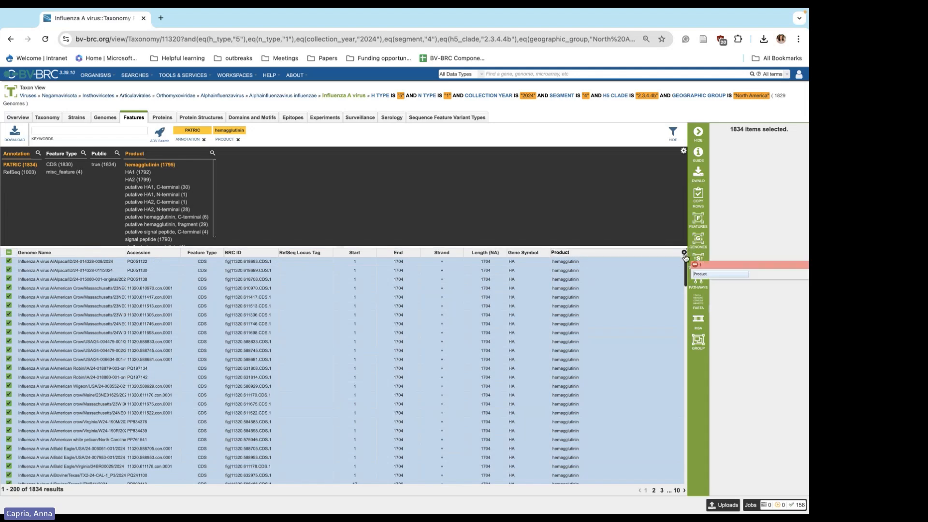
click(684, 253)
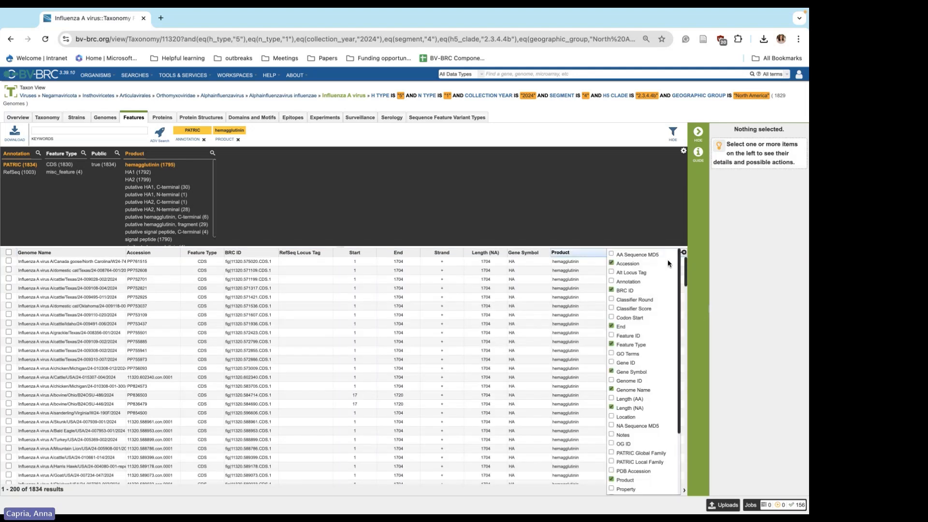
scroll(656, 360, down, 4)
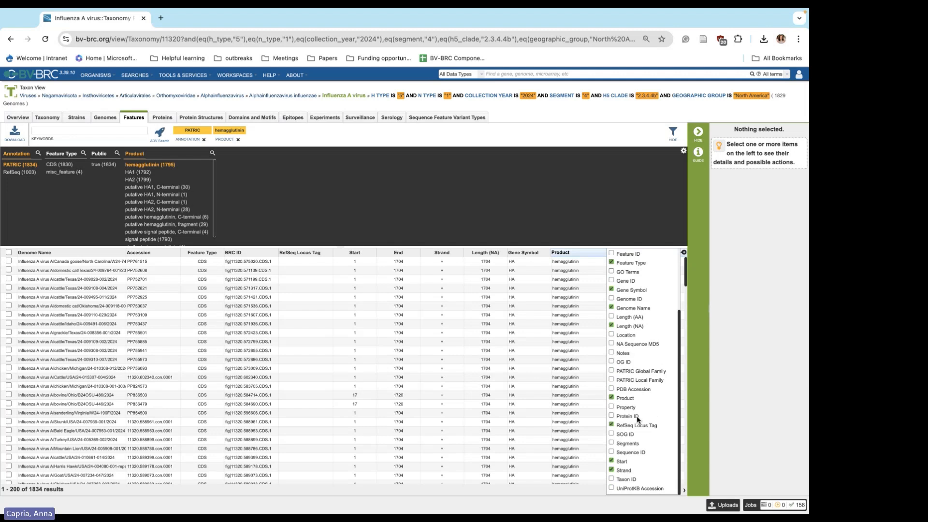
scroll(646, 340, up, 4)
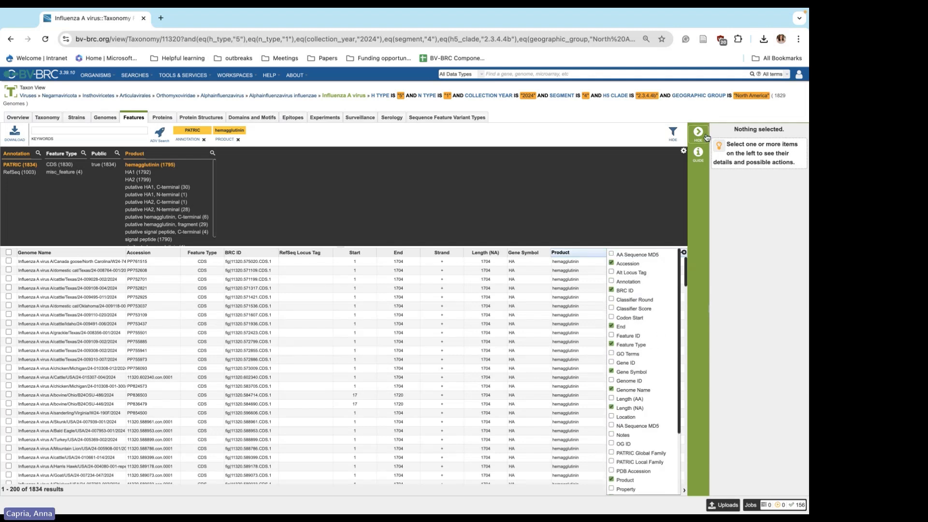
click(683, 153)
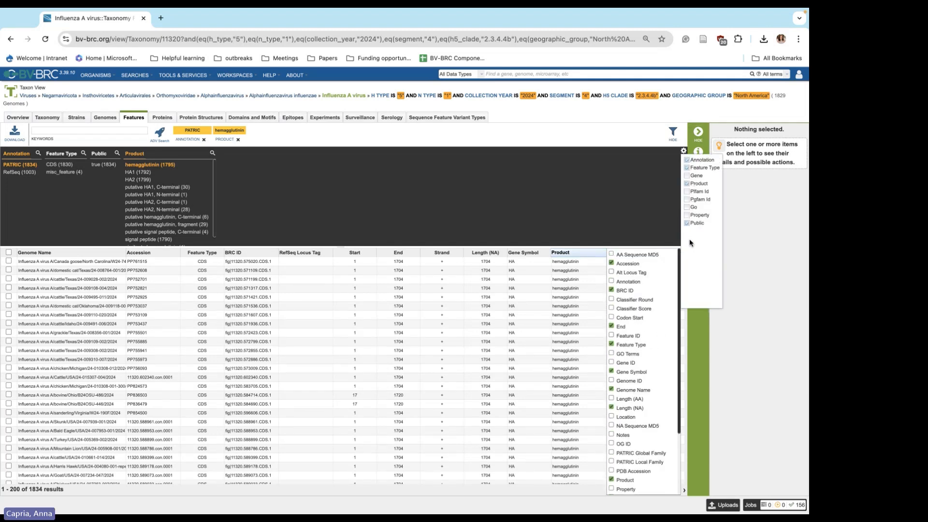
click(585, 214)
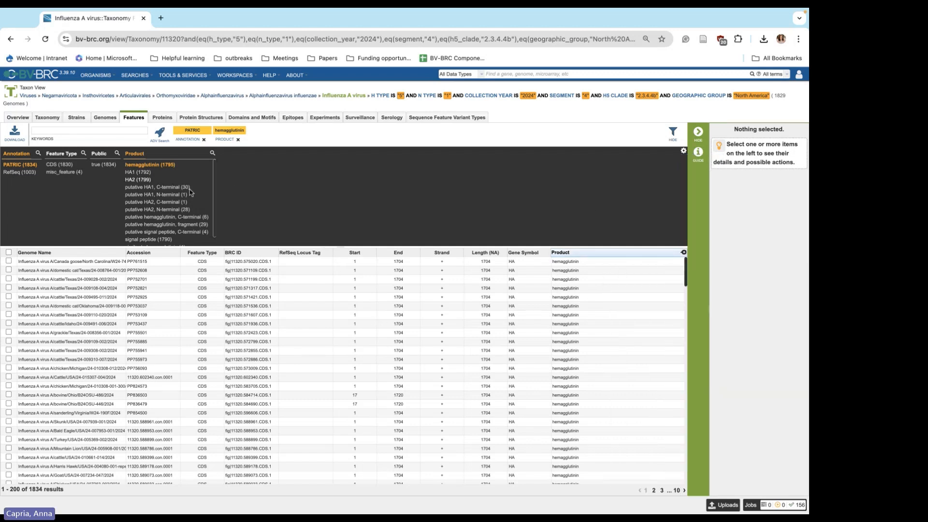
Open the proteins of the filtered genomes, show their filters, and add Product as a filter category.
click(163, 118)
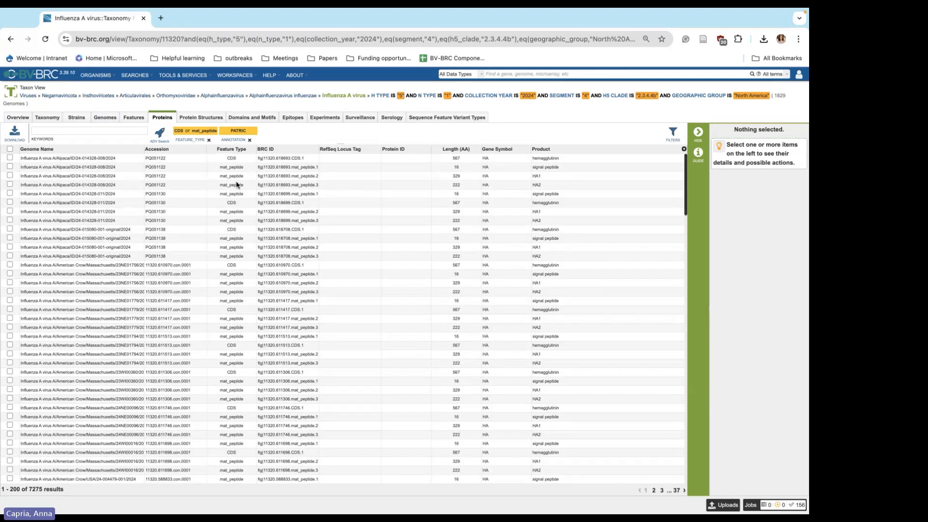
click(673, 137)
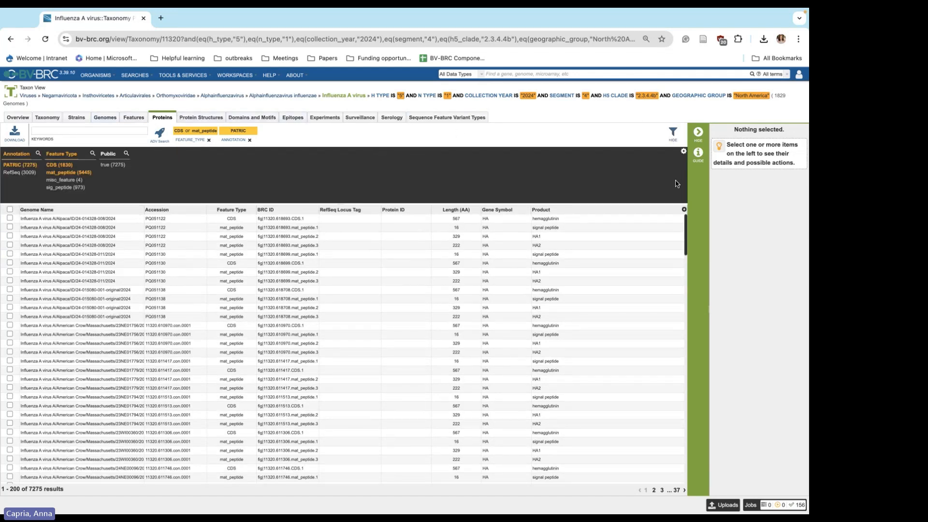
click(684, 152)
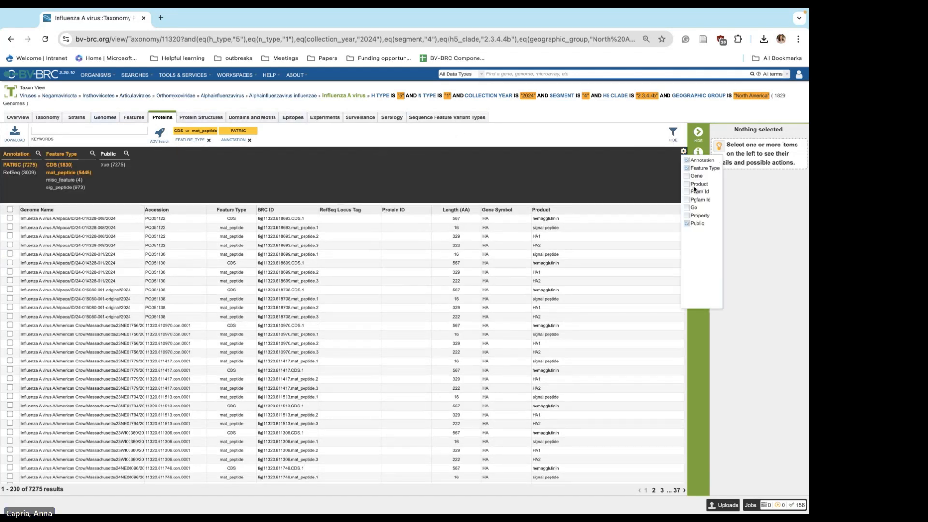
click(687, 184)
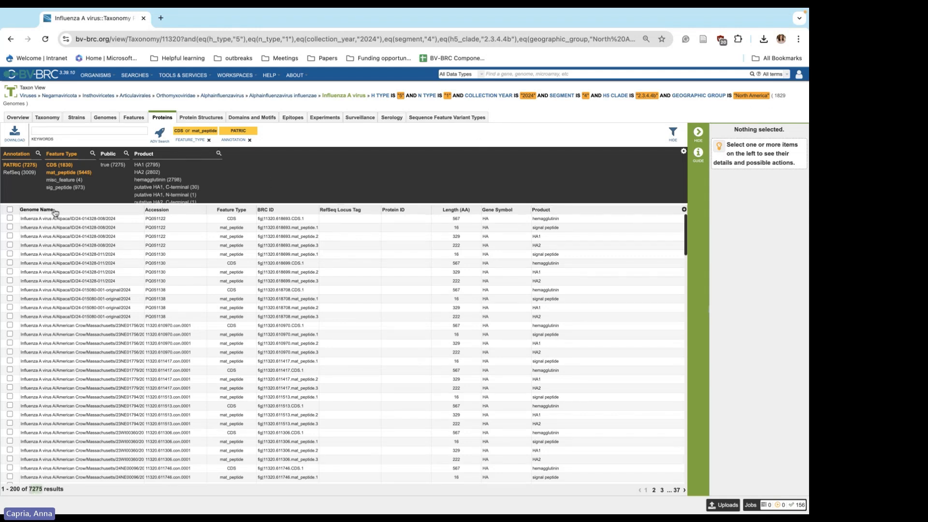
Filter the proteins by the hemagglutinin product and select all the matching proteins.
click(158, 181)
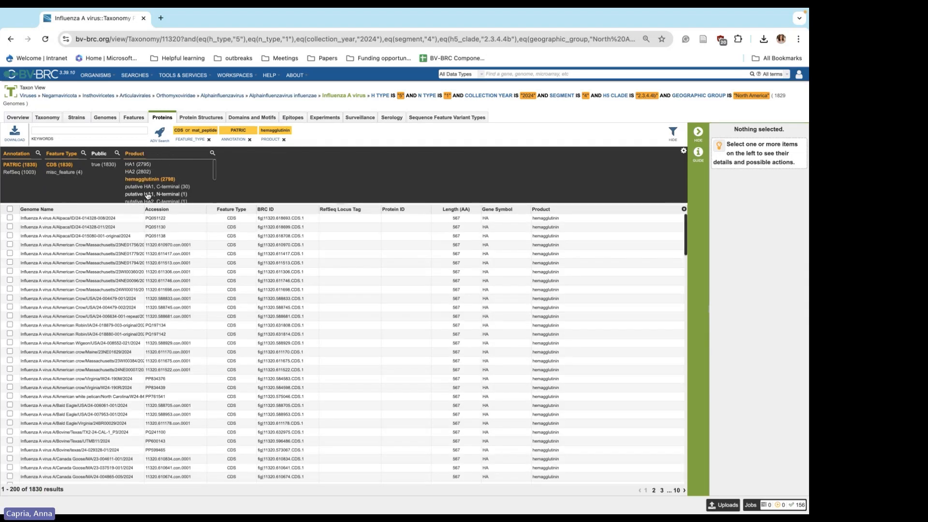
scroll(147, 196, down, 5)
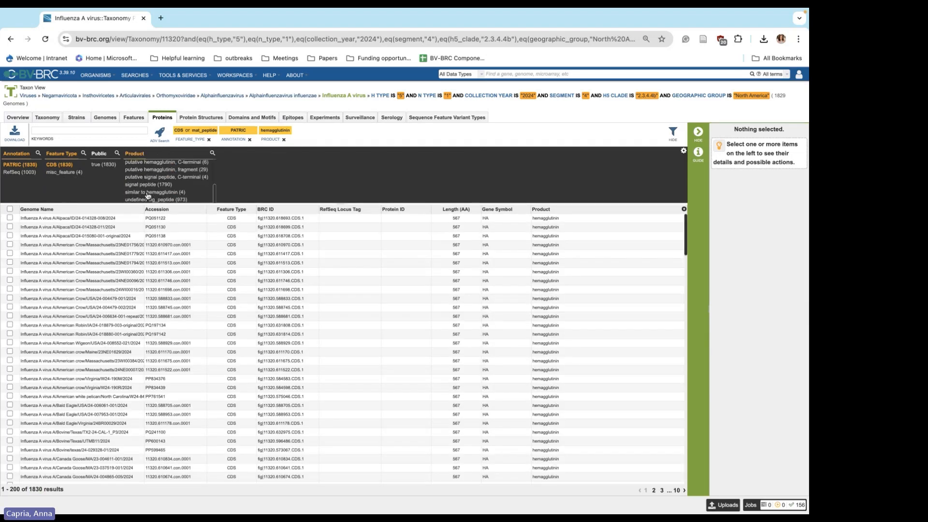
click(9, 210)
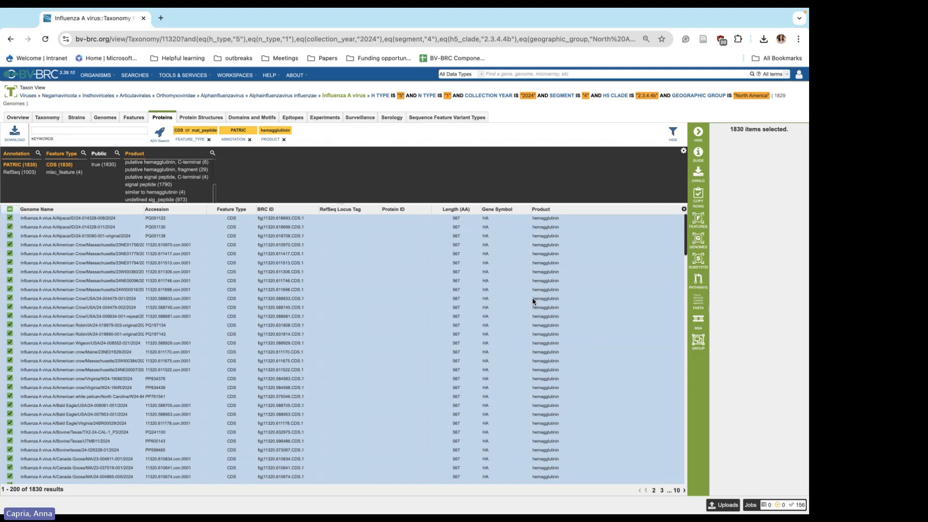
scroll(529, 300, down, 1)
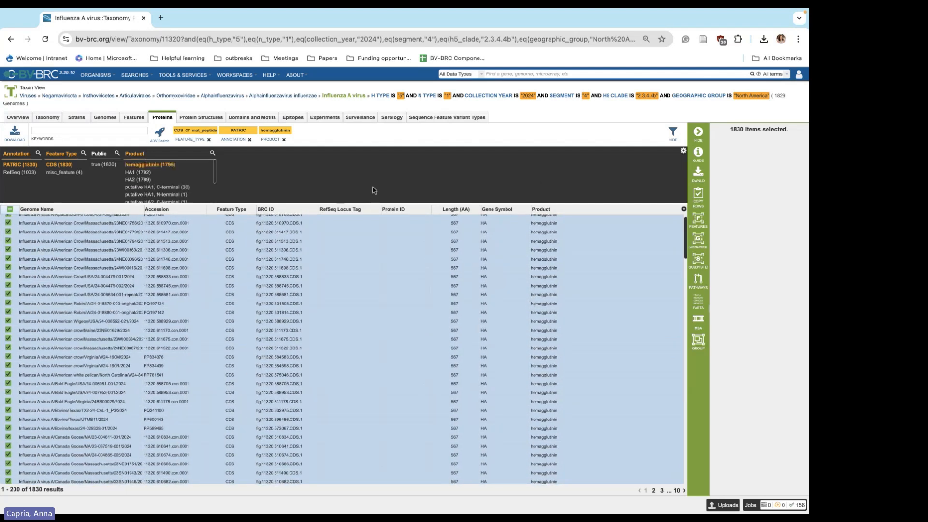
Sort the Influenza A virus protein structures by gene and add Gene as a filter category.
click(202, 116)
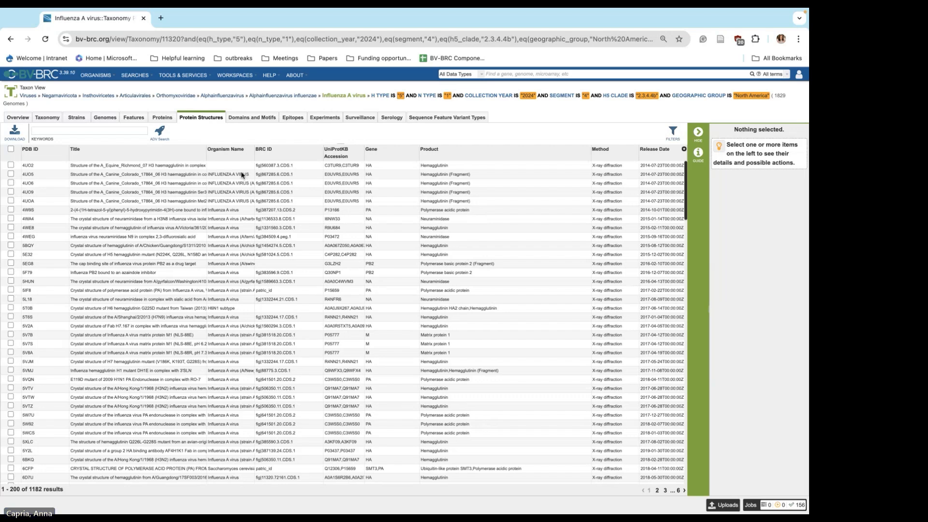
click(377, 151)
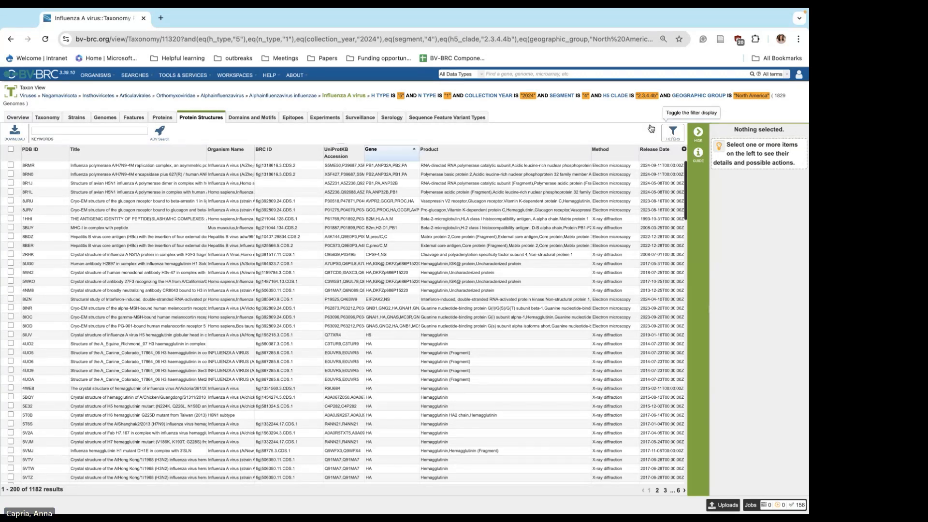
click(672, 132)
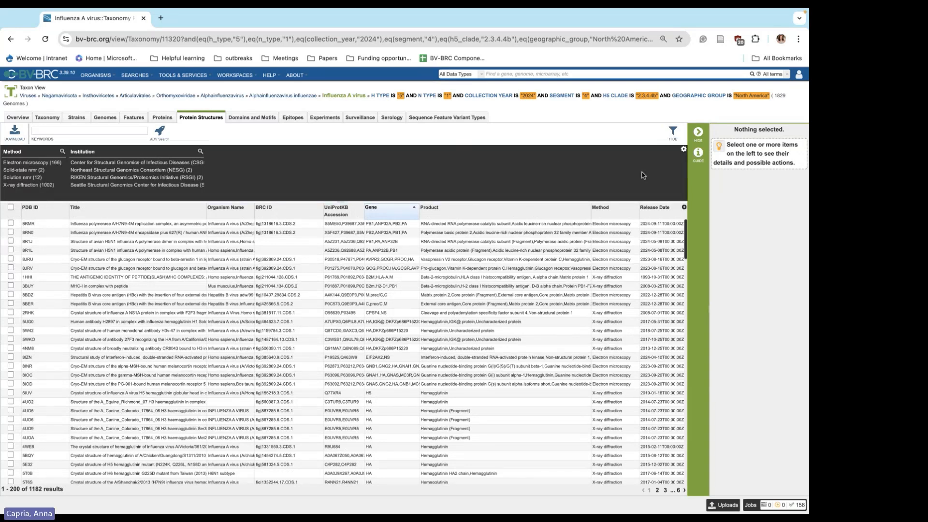
click(683, 149)
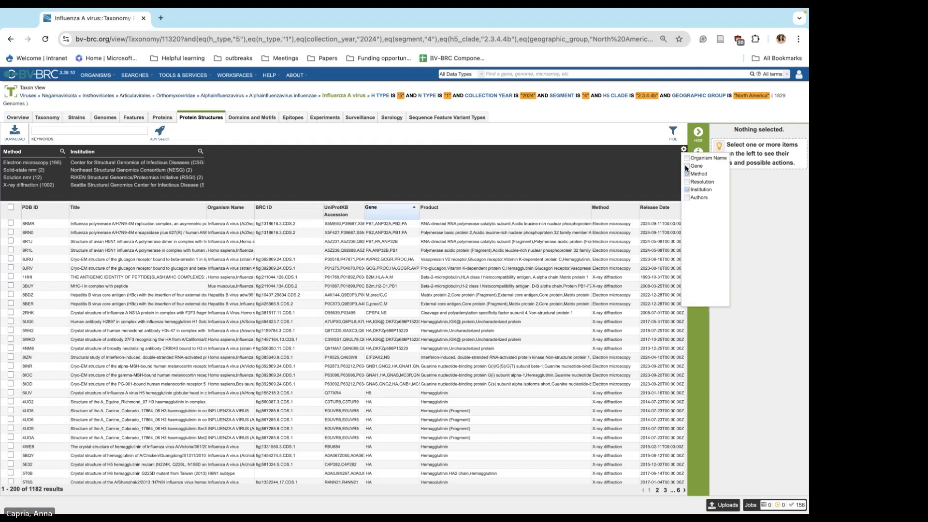
click(686, 166)
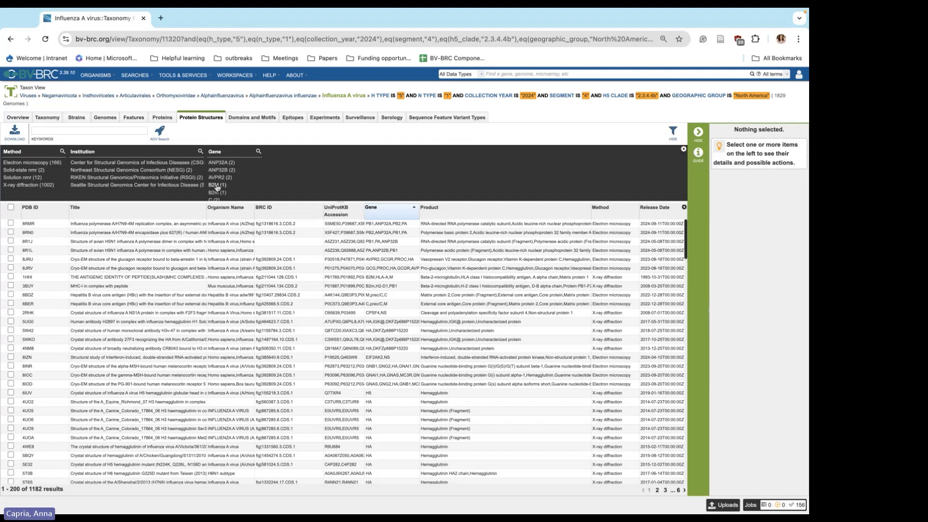
Search the protein structures for the keyword HA and look through the matching entries.
click(109, 133)
text(HA)
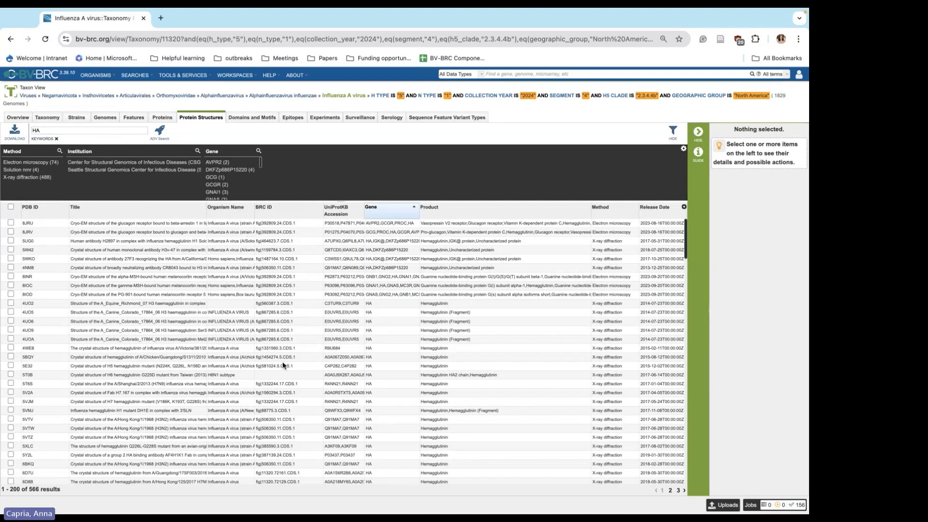
scroll(284, 366, down, 5)
scroll(284, 366, up, 5)
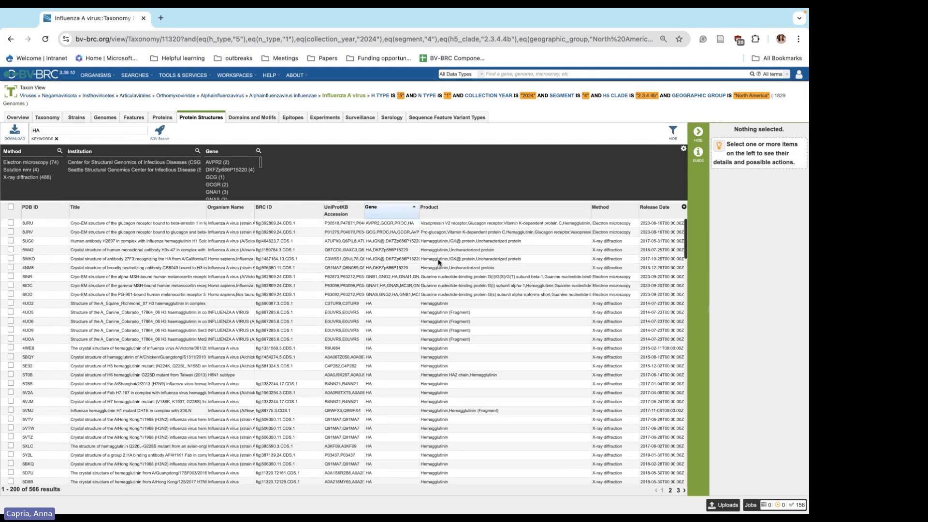
Select the hemagglutinin structure with PDB ID 4UO5 and open it in the 3D structure viewer.
click(386, 313)
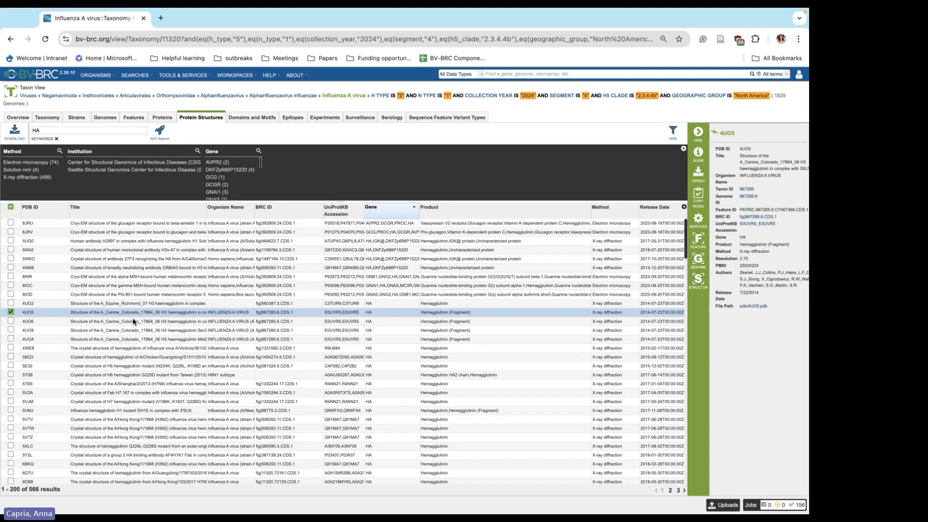
scroll(133, 317, down, 1)
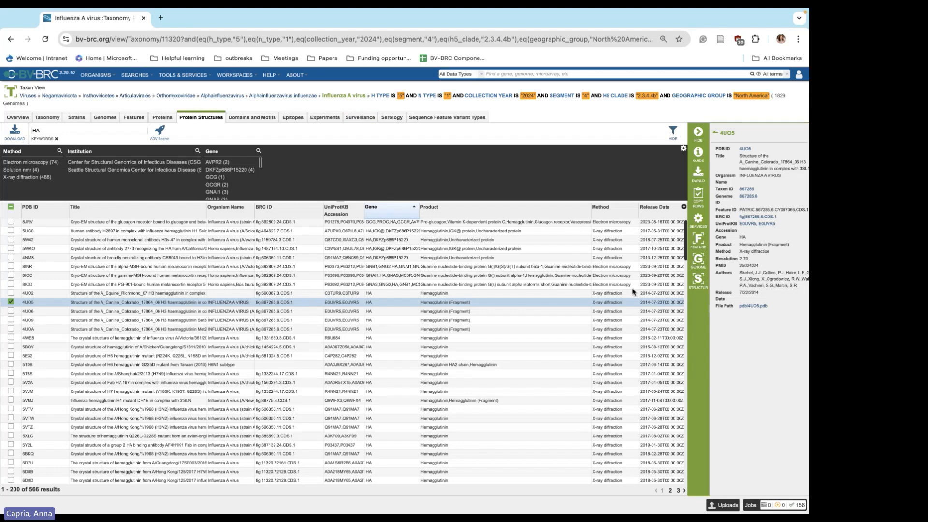
click(697, 283)
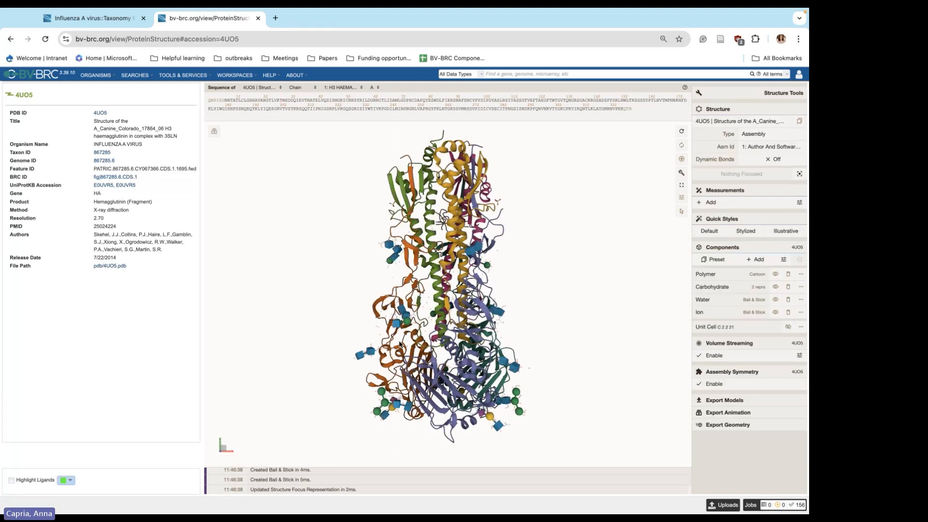
Rotate the 4UO5 model onto its side and remove its Water component.
drag(409, 346, 329, 309)
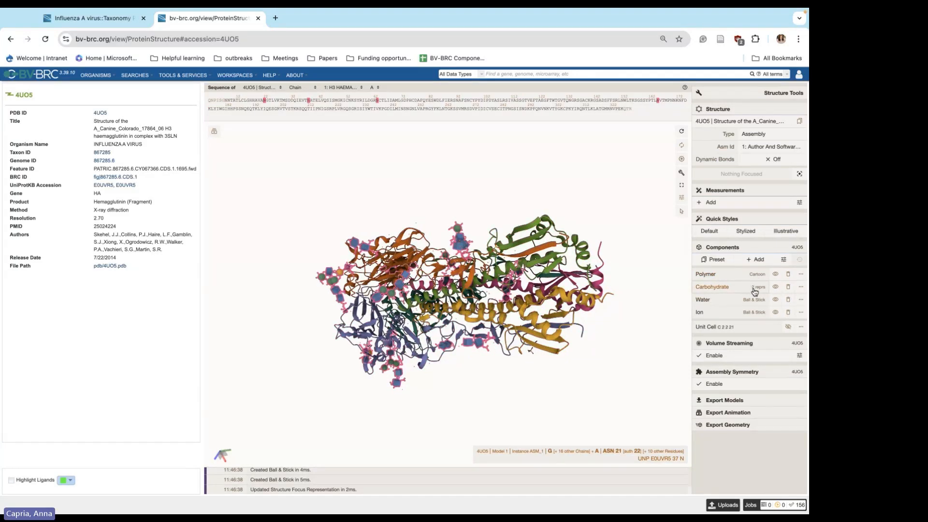
click(789, 300)
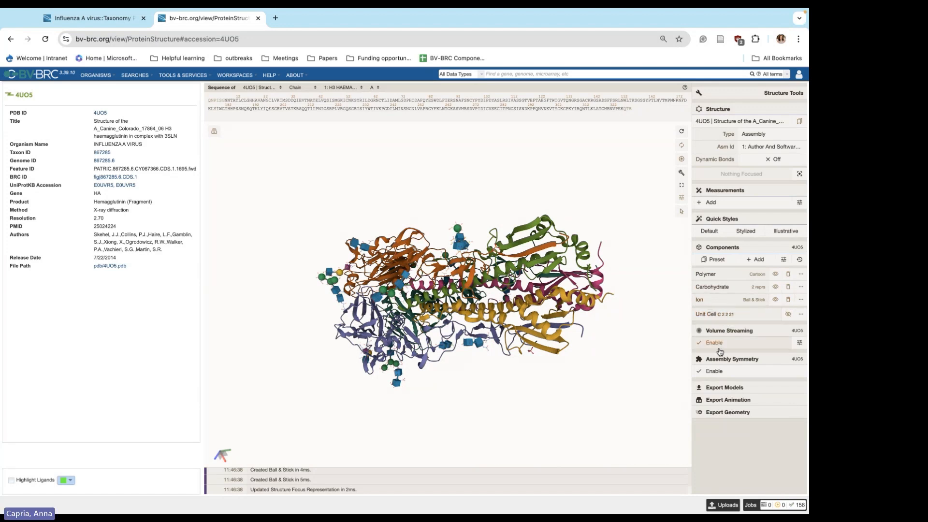
Inspect residue LEU 38 of chain B in the 4UO5 model, restore the full view and rotate the structure to see other sides.
click(534, 309)
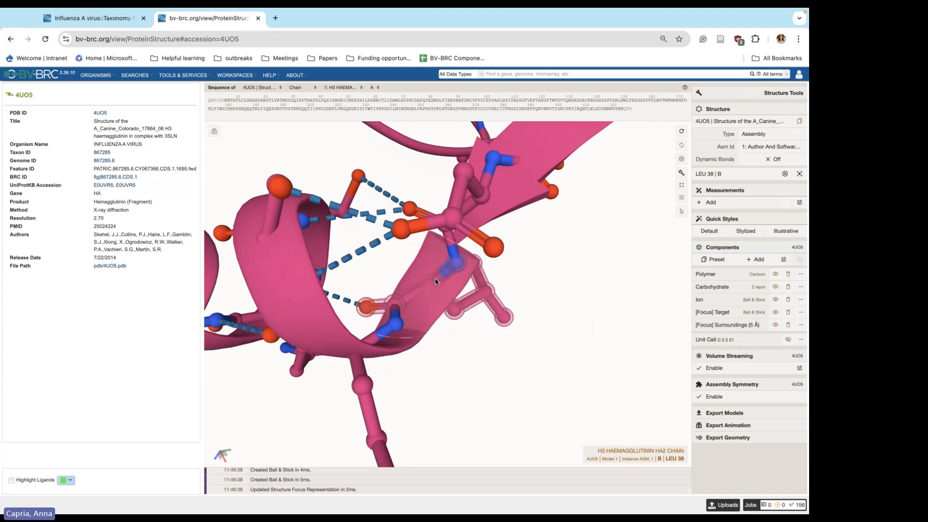
scroll(433, 285, down, 10)
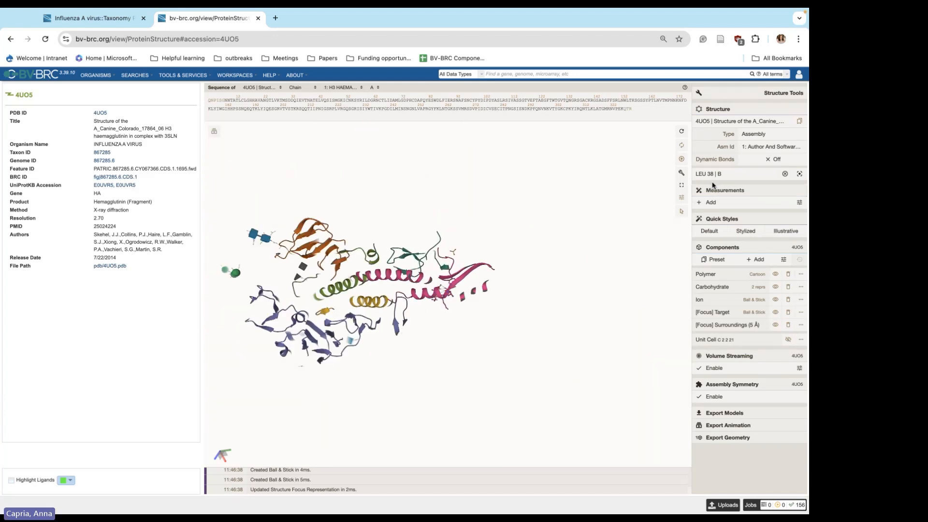
click(682, 160)
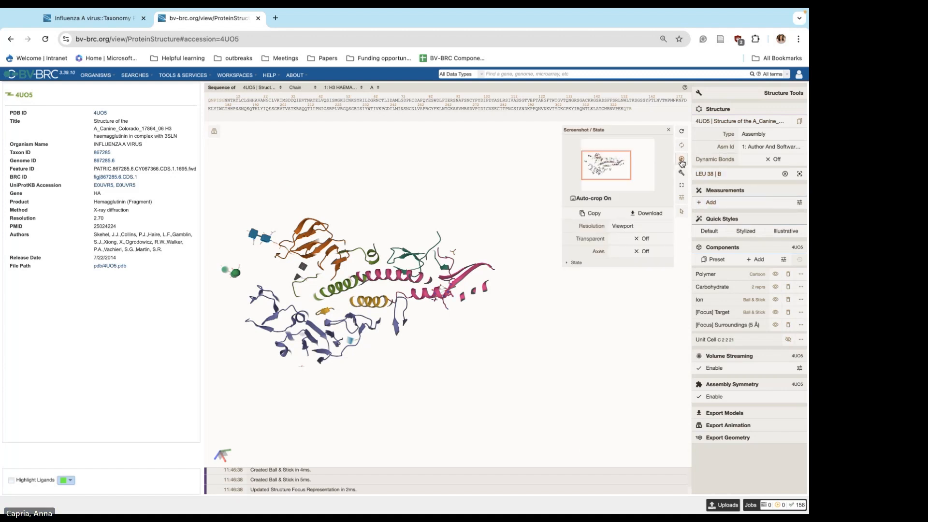
click(669, 130)
click(378, 341)
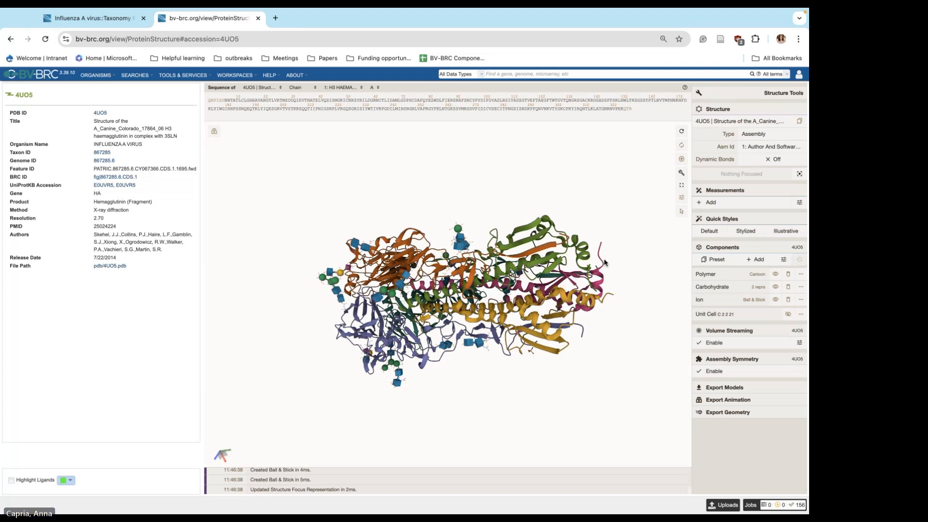
drag(561, 267, 445, 349)
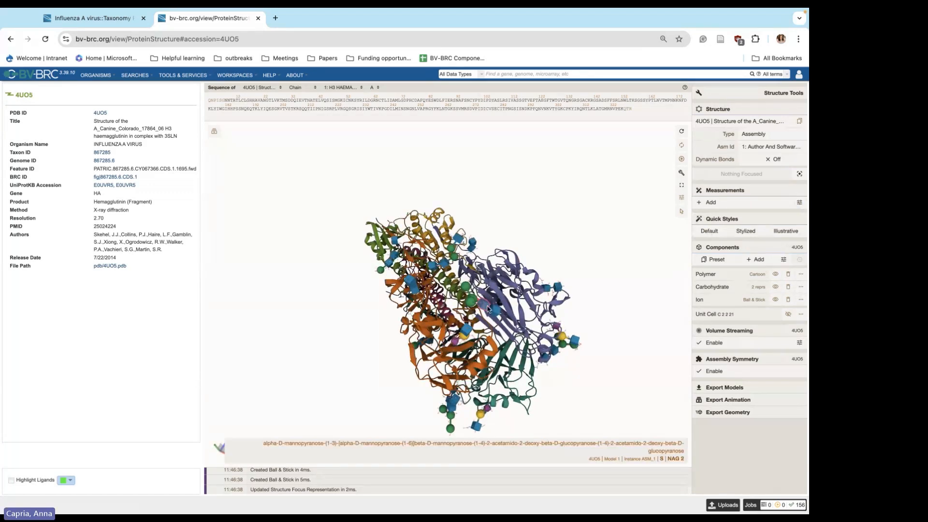
drag(488, 308, 380, 221)
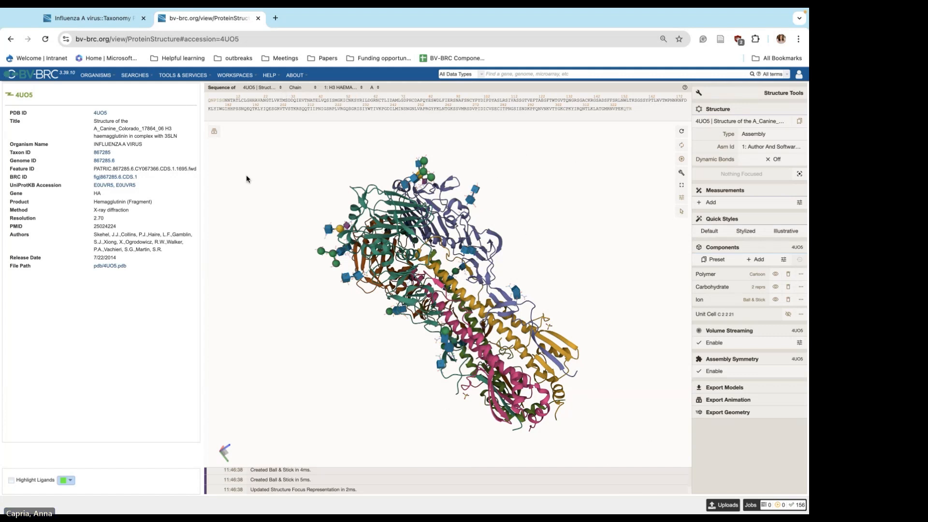
Return to the Influenza A virus taxon page, check its Domains and Motifs, and open the Epitopes list.
click(96, 19)
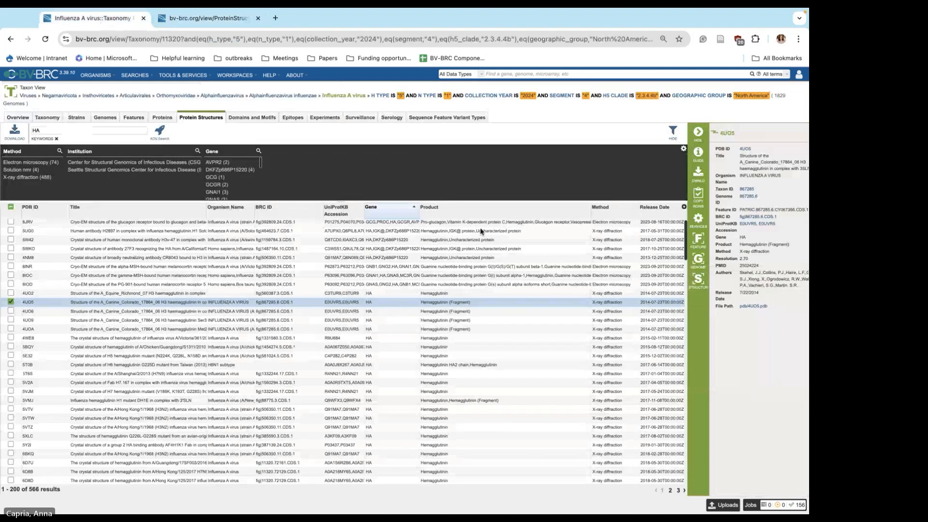
click(260, 119)
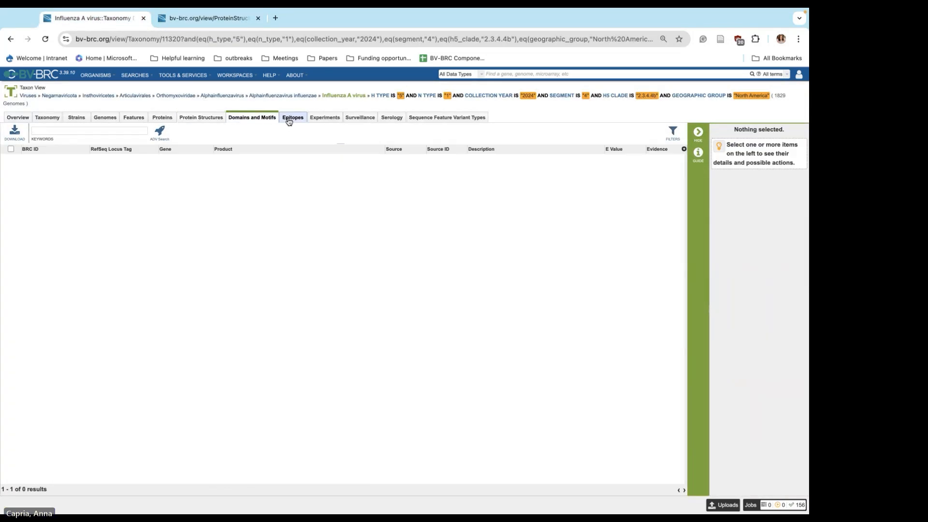
click(289, 121)
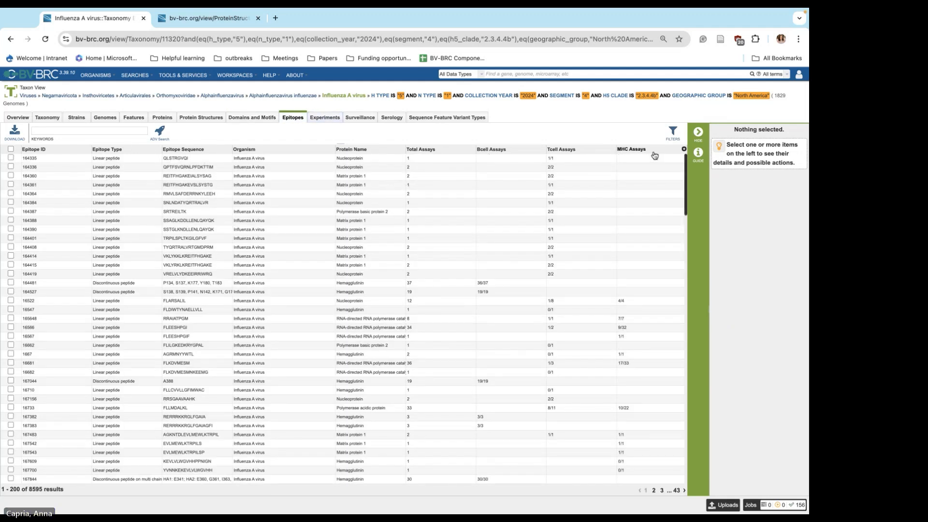
Show the epitope filters, enlarge the filter area and look through the Protein Name and Host Name values.
click(673, 135)
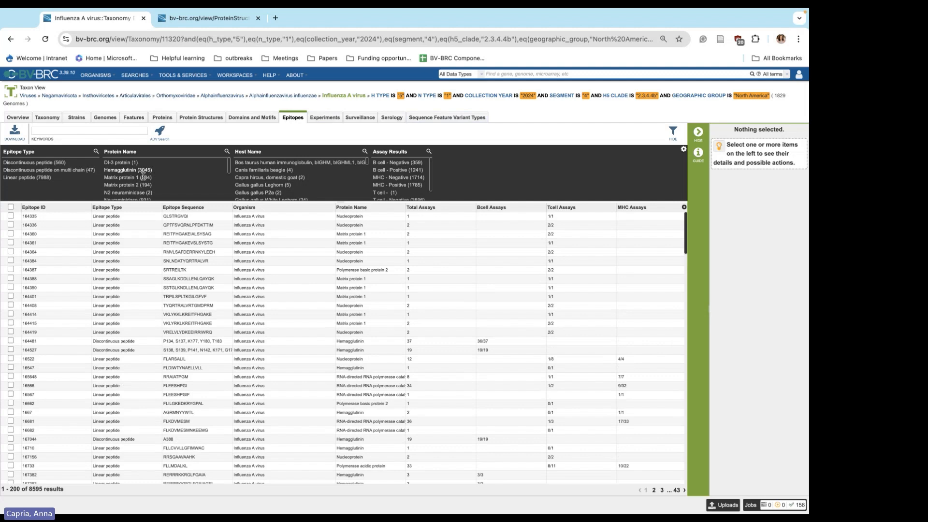
scroll(138, 189, down, 5)
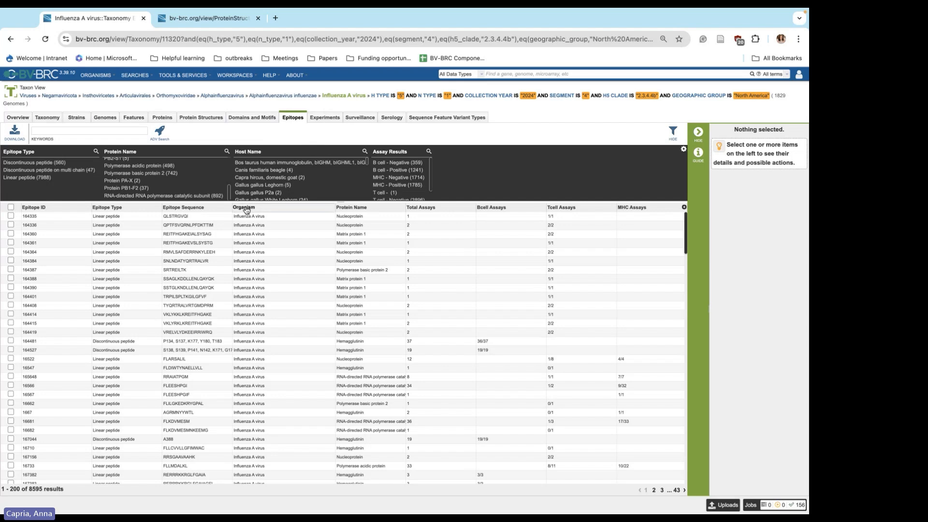
drag(248, 203, 245, 265)
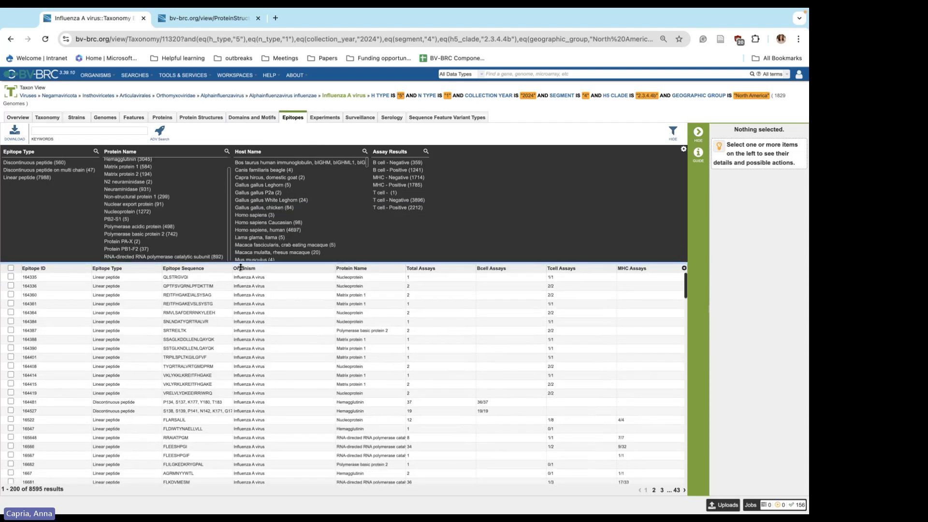
scroll(156, 204, up, 1)
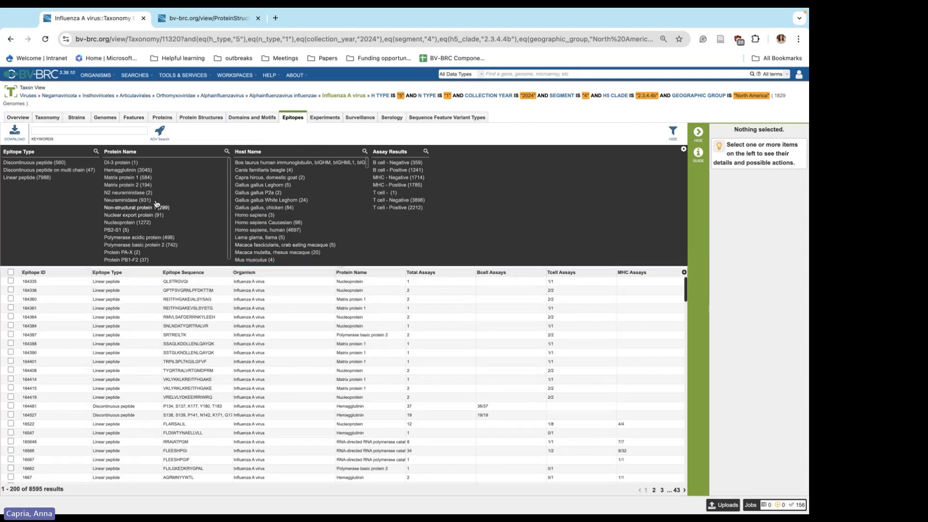
scroll(156, 217, down, 1)
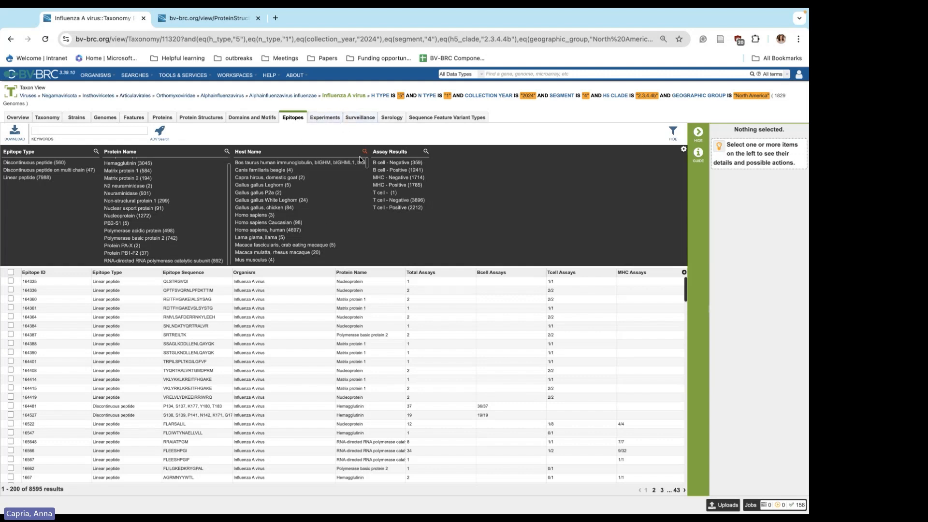
scroll(109, 179, up, 1)
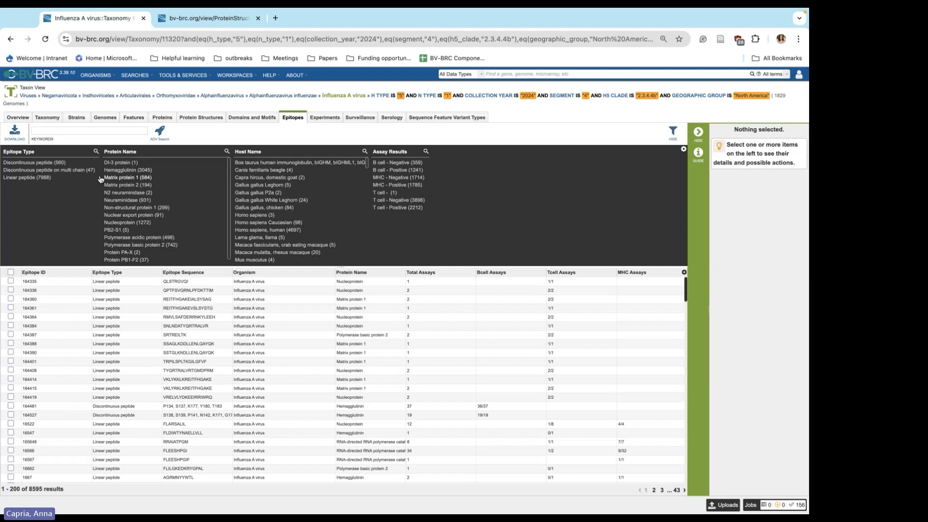
scroll(304, 225, down, 10)
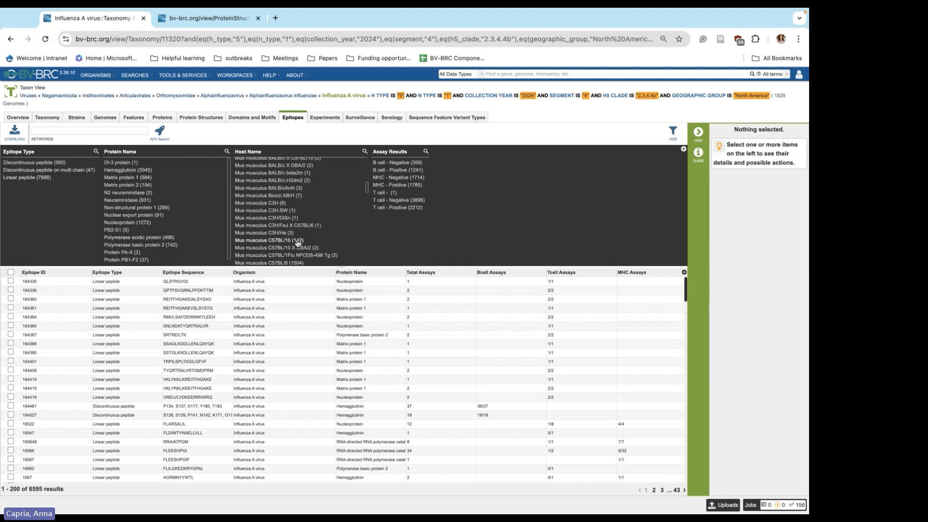
View the Influenza A virus Experiments list and look through the Surveillance records.
click(327, 121)
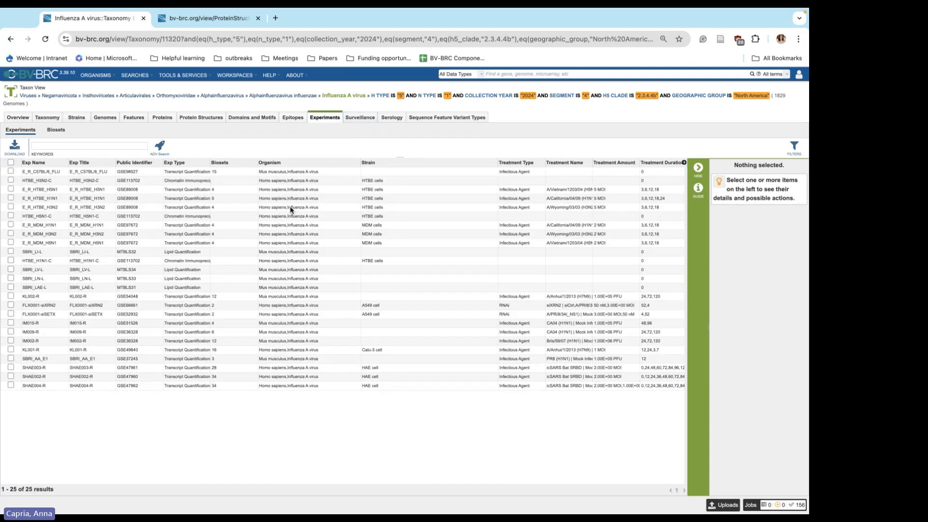
click(348, 119)
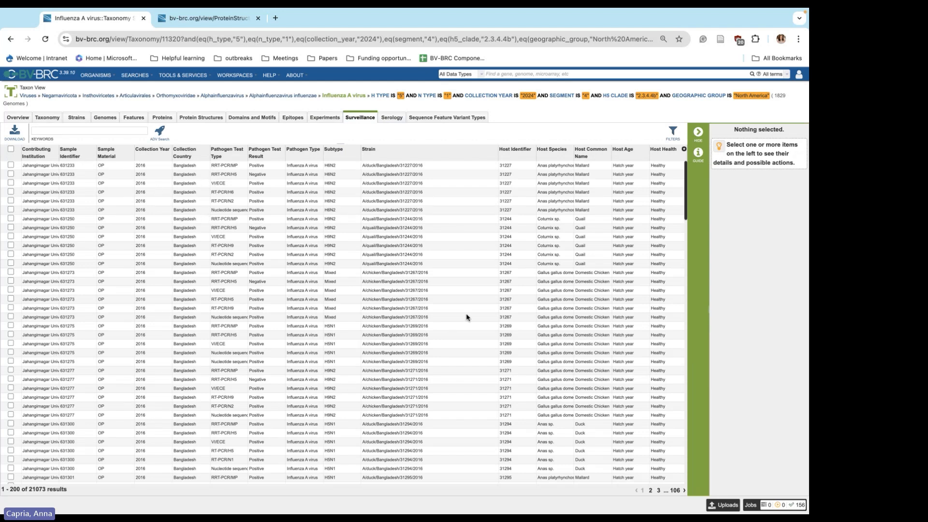
scroll(245, 260, down, 2)
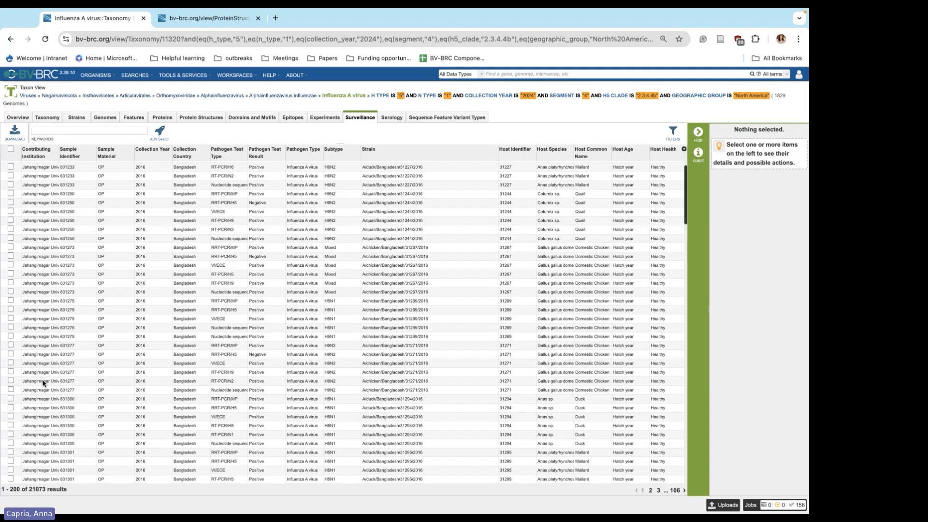
Show the RT-PCR/H9 surveillance record of quail sample 631250 on the map and return to the Surveillance list.
click(10, 219)
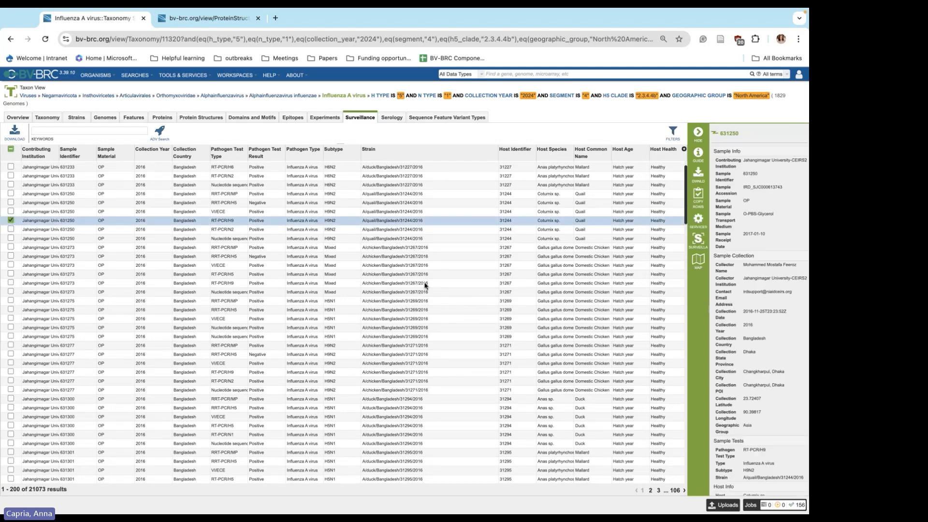
click(698, 260)
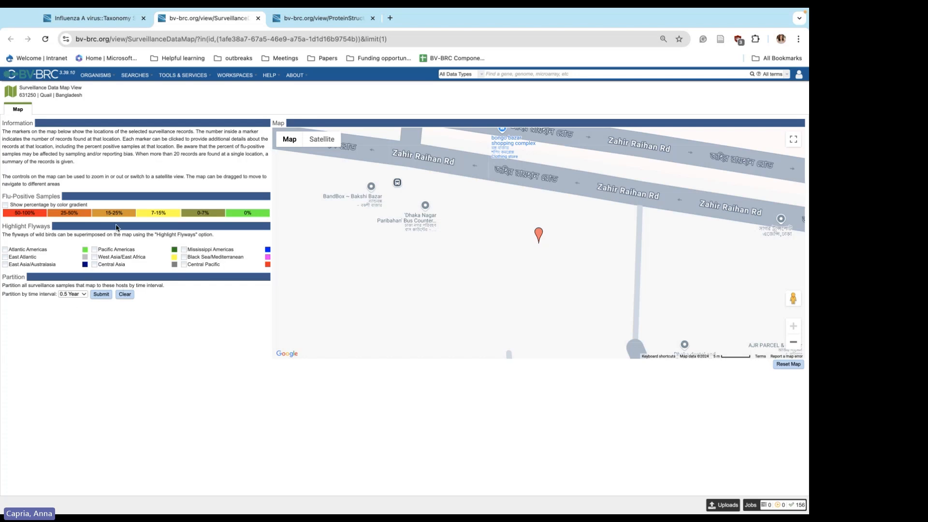
click(109, 20)
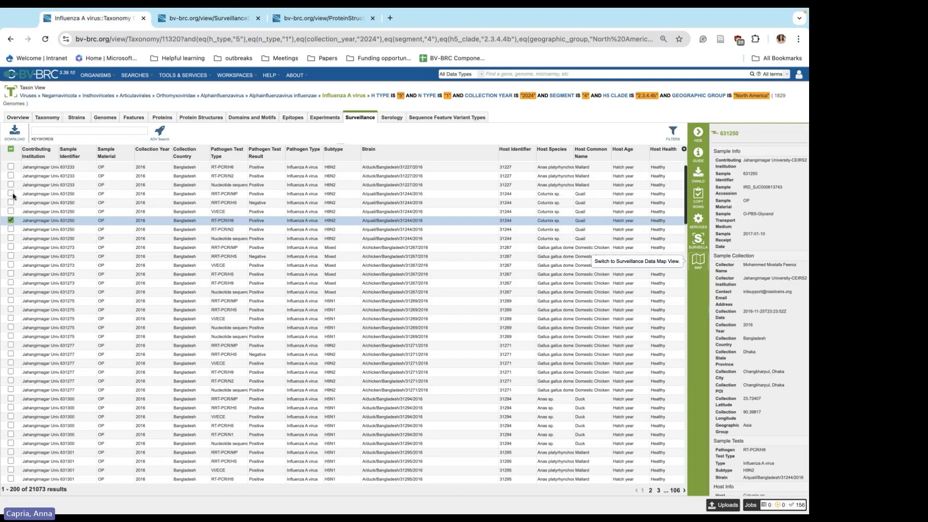
Clear the single-record selection and filter the surveillance records to collection year 2023.
click(10, 149)
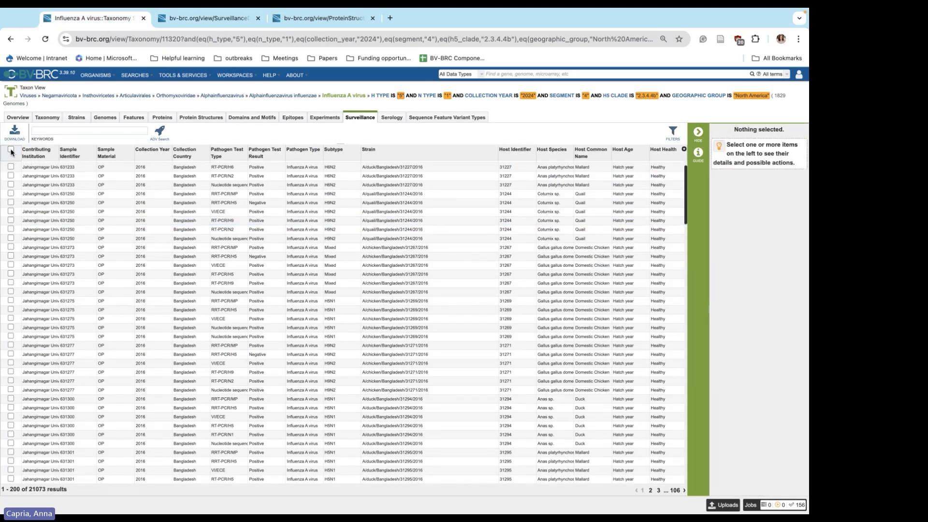
click(11, 149)
click(508, 301)
click(673, 131)
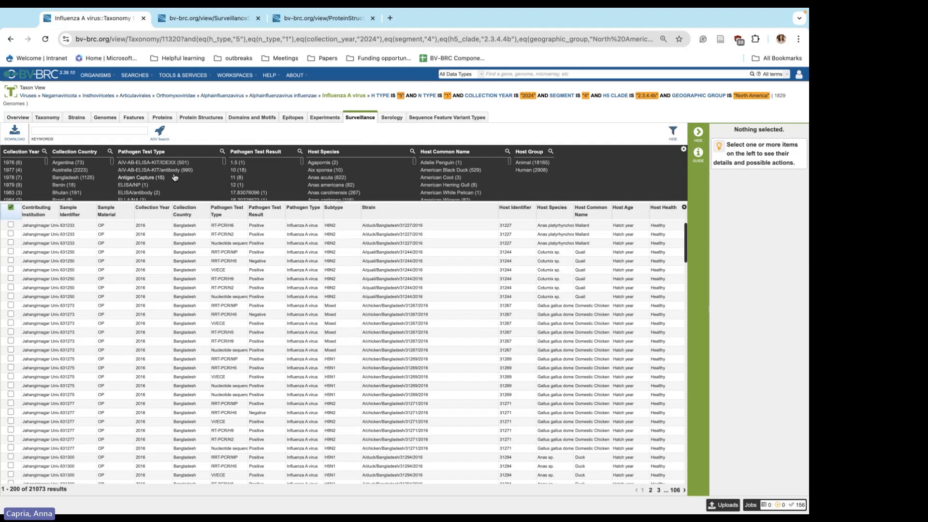
scroll(22, 184, down, 5)
scroll(22, 184, down, 4)
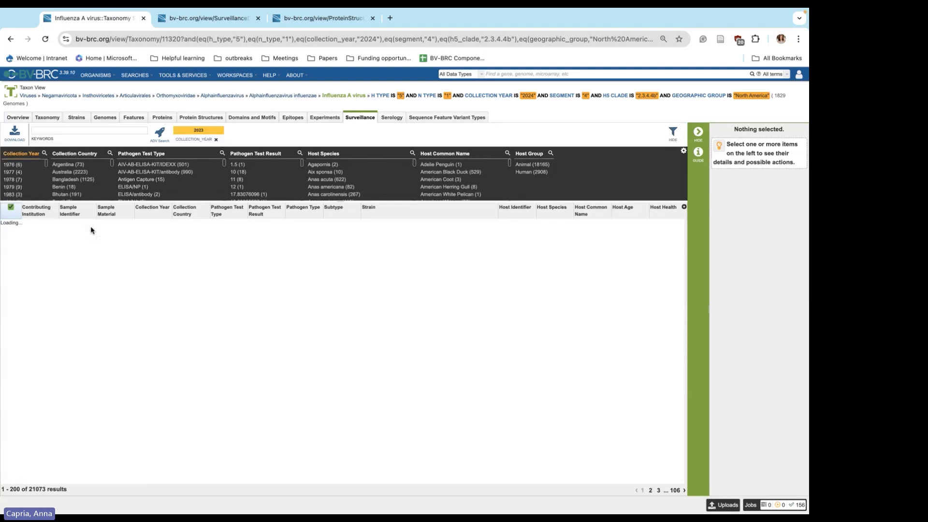
Select all surveillance records from 2023 and open them in the Surveillance Data Map View.
click(10, 208)
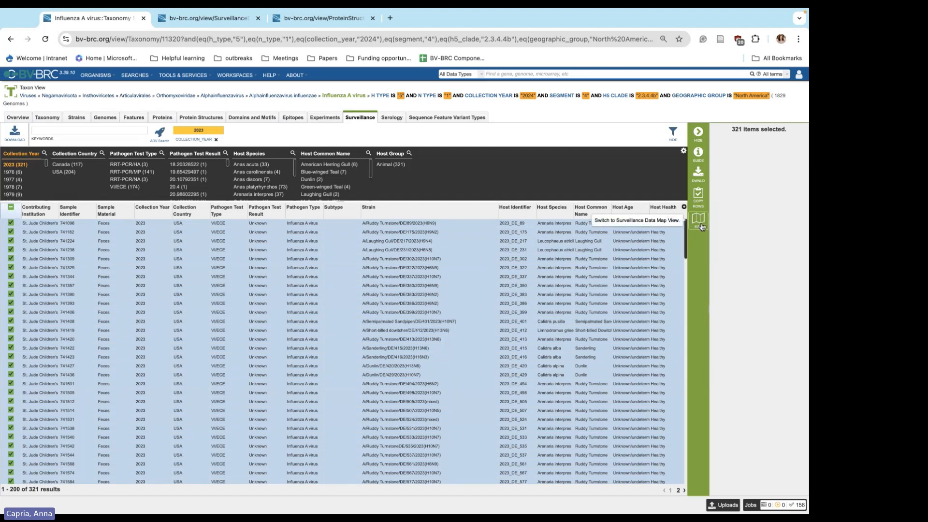
click(701, 223)
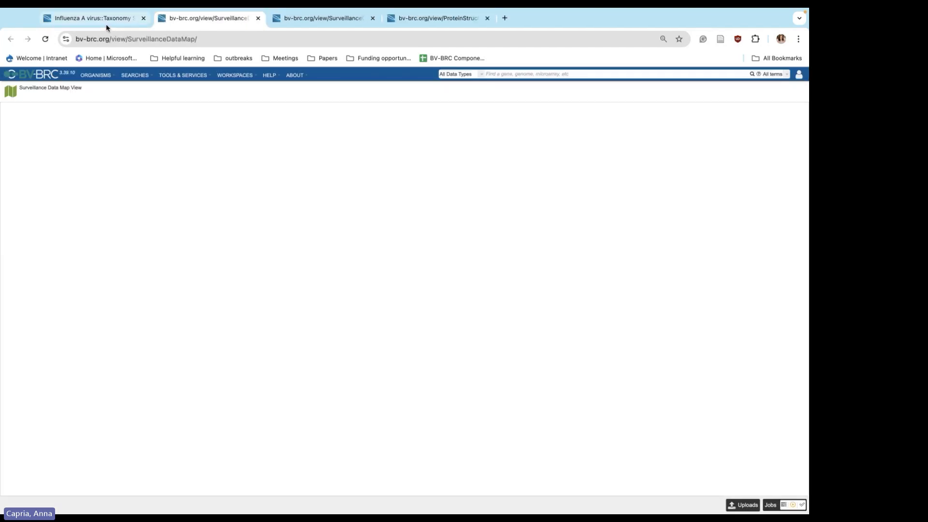
click(106, 24)
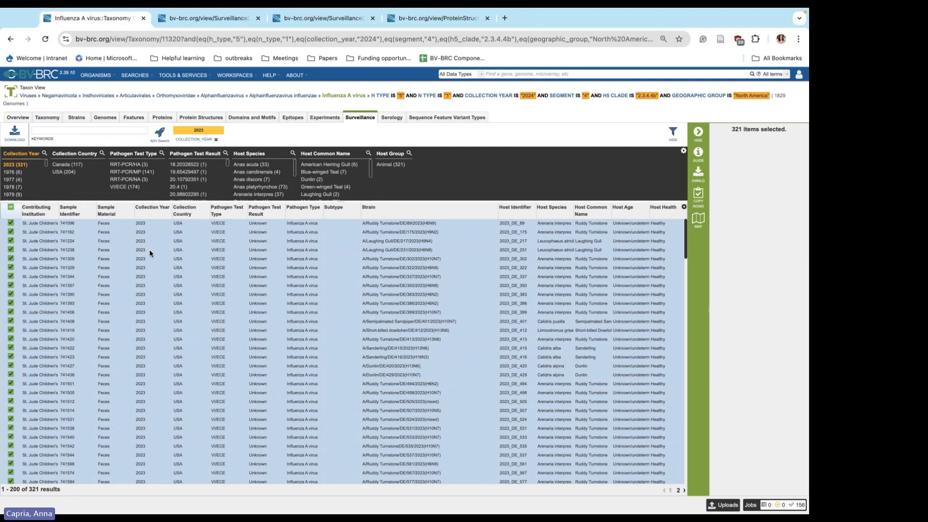
click(203, 19)
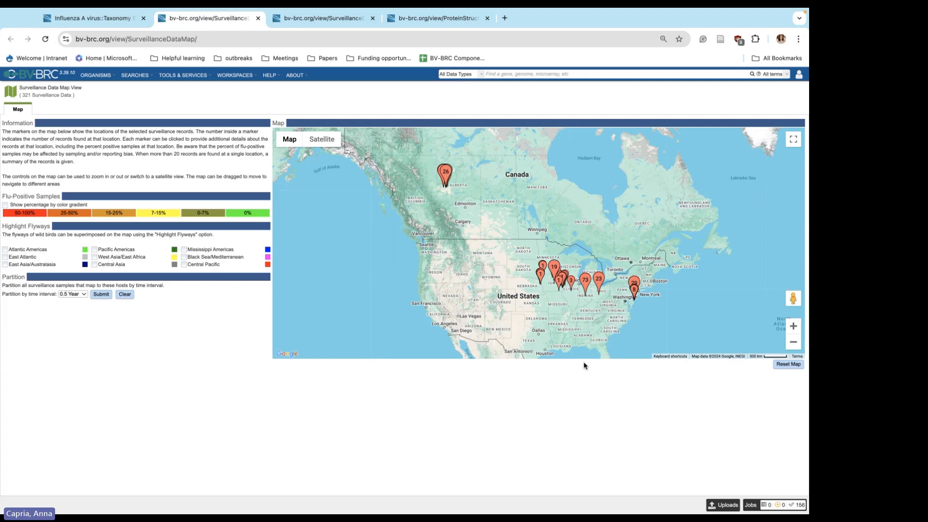
Highlight the Atlantic Americas and Pacific Americas flyways over the United States on the surveillance map.
scroll(551, 243, up, 3)
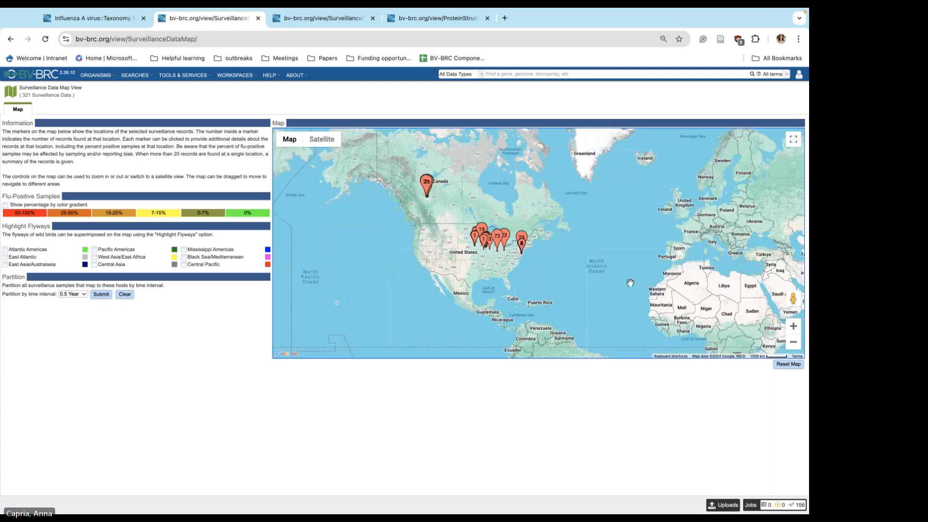
drag(634, 281, 713, 269)
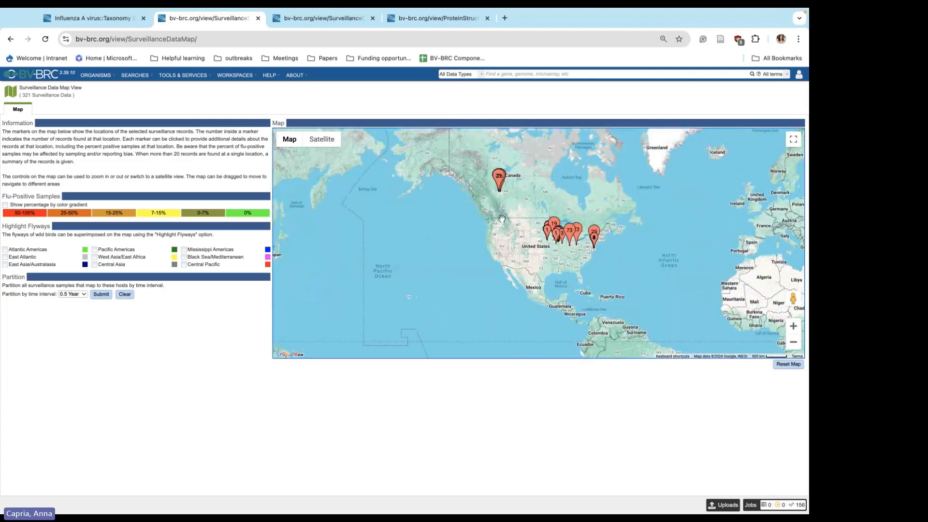
scroll(501, 218, up, 5)
drag(702, 285, 553, 207)
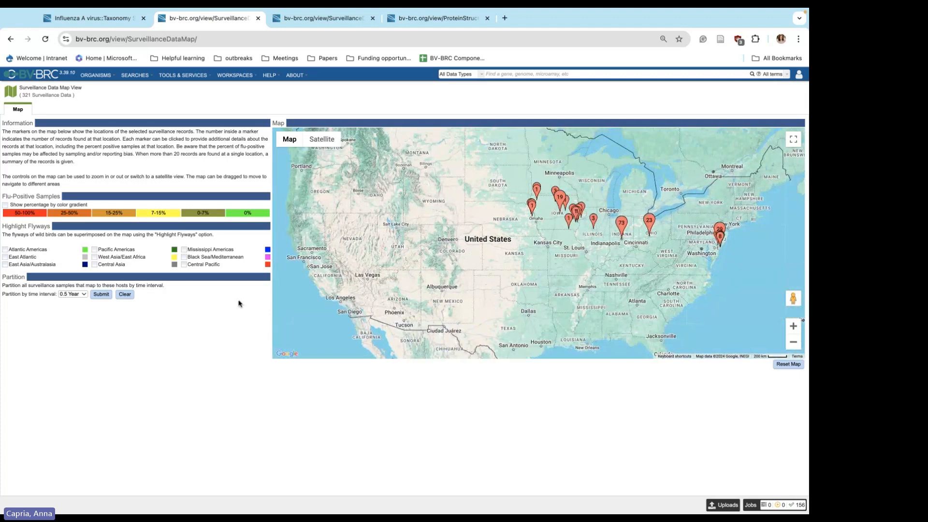
click(85, 249)
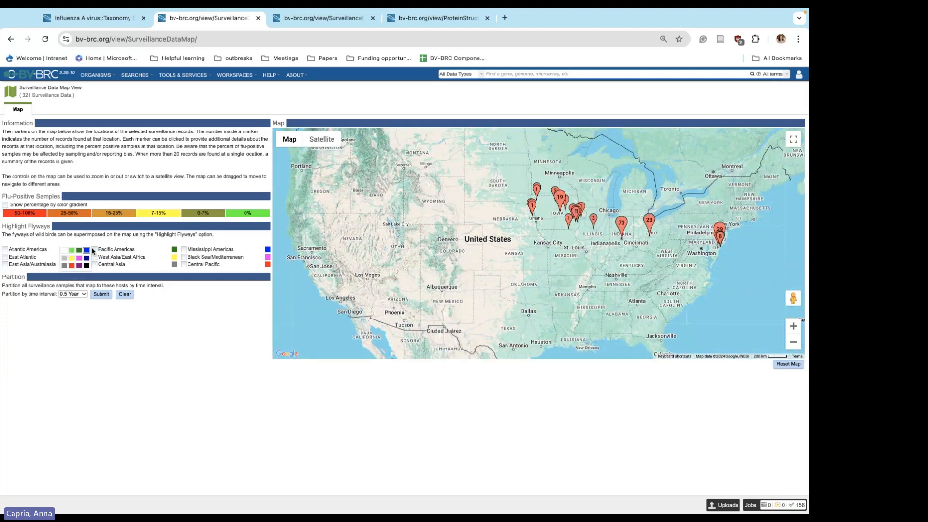
click(5, 250)
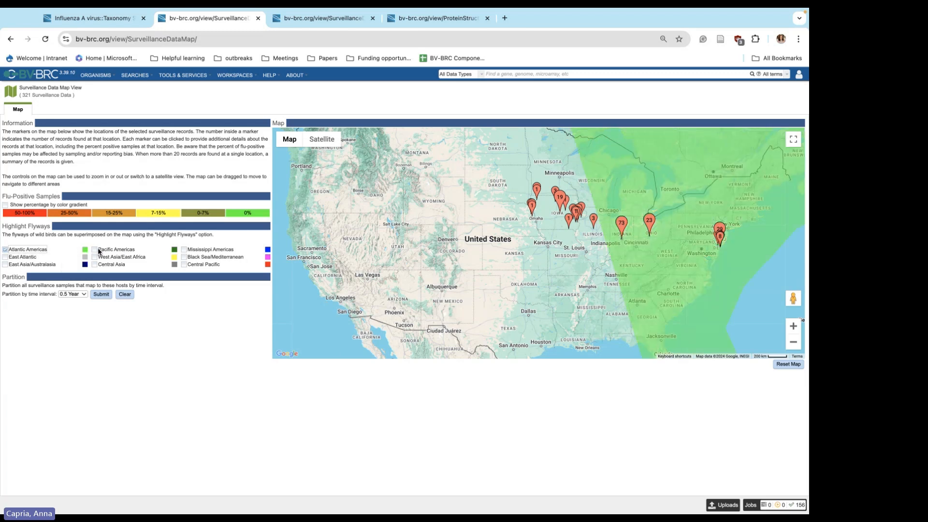
click(94, 250)
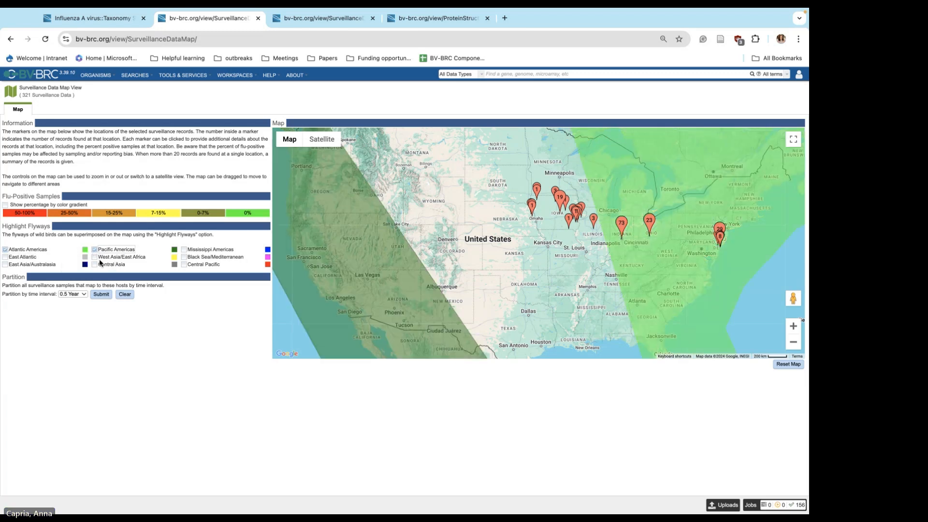
Highlight the Mississippi Americas flyway and review the swine records listed at the Iowa marker, closing its details when done.
click(183, 250)
click(559, 198)
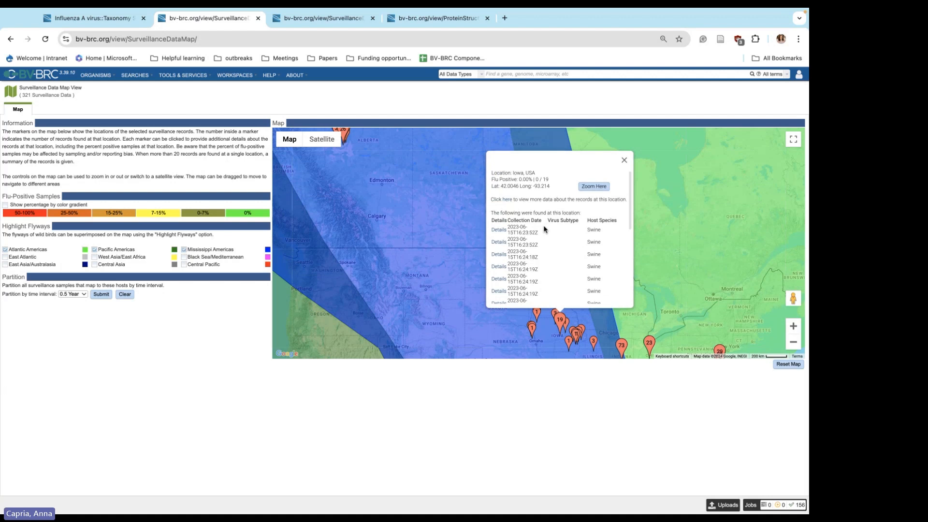
scroll(526, 271, down, 2)
scroll(526, 270, up, 2)
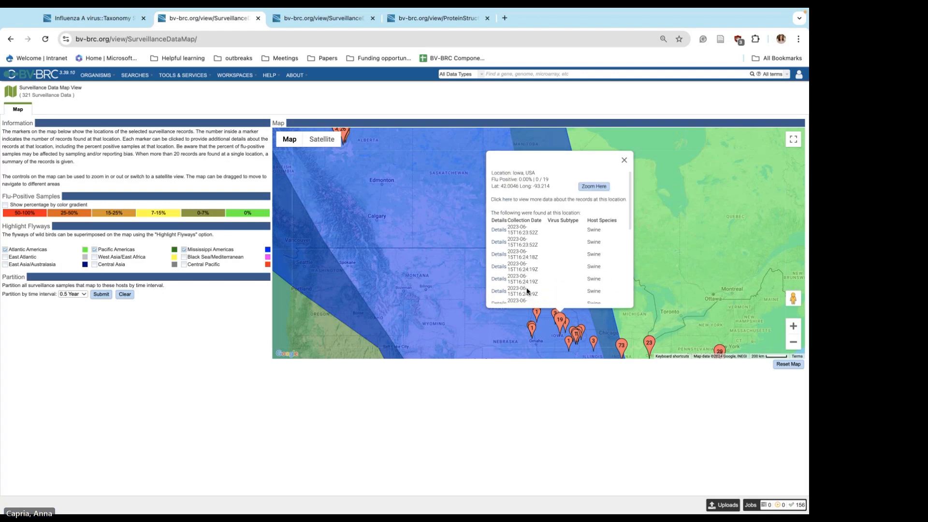
scroll(526, 274, down, 5)
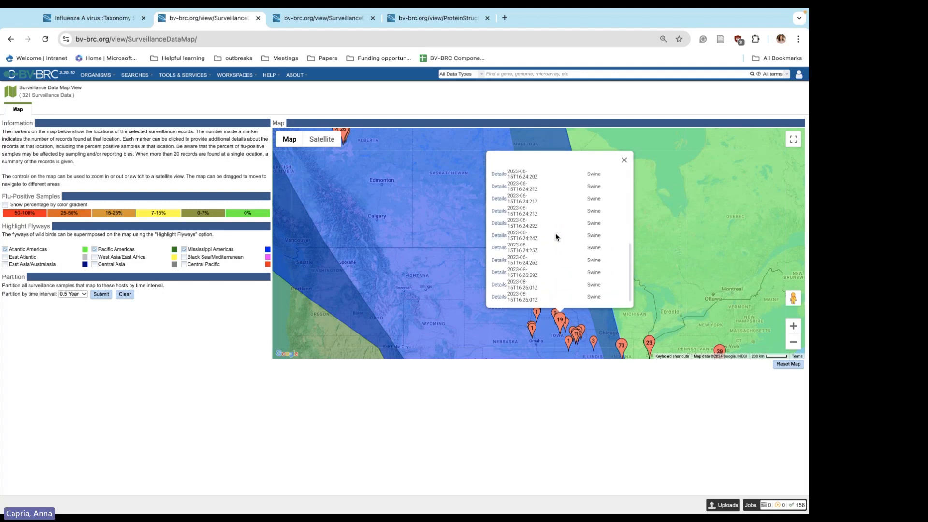
scroll(561, 233, up, 5)
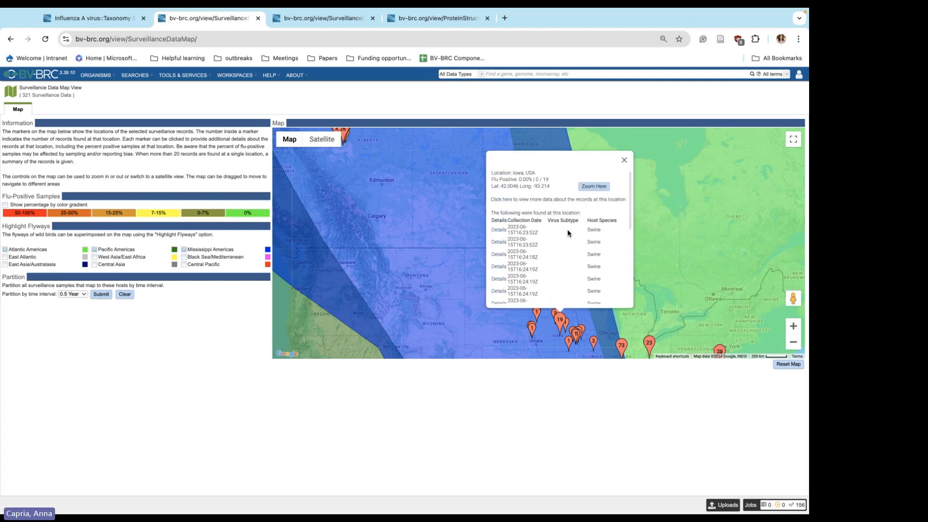
click(624, 160)
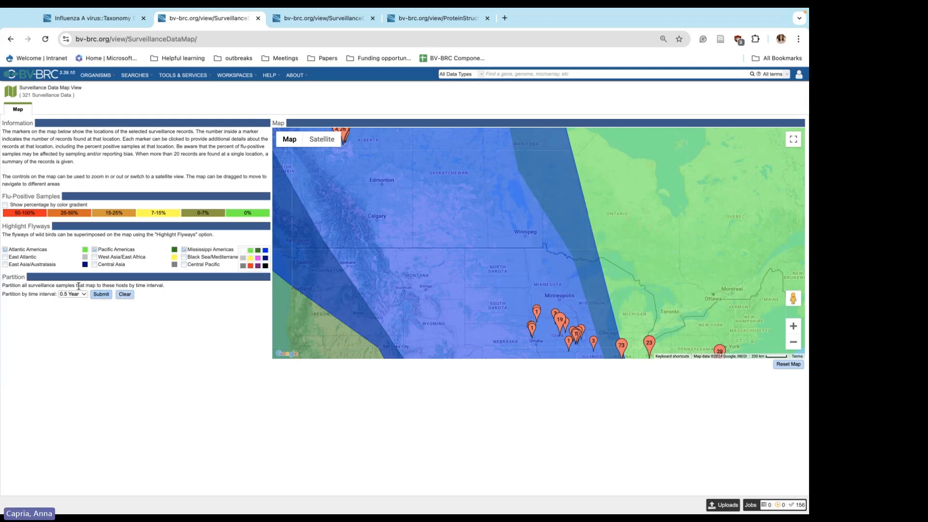
Set the partition time interval to 1 Year and change the Mississippi Americas flyway colour to magenta.
click(76, 294)
click(84, 305)
click(250, 251)
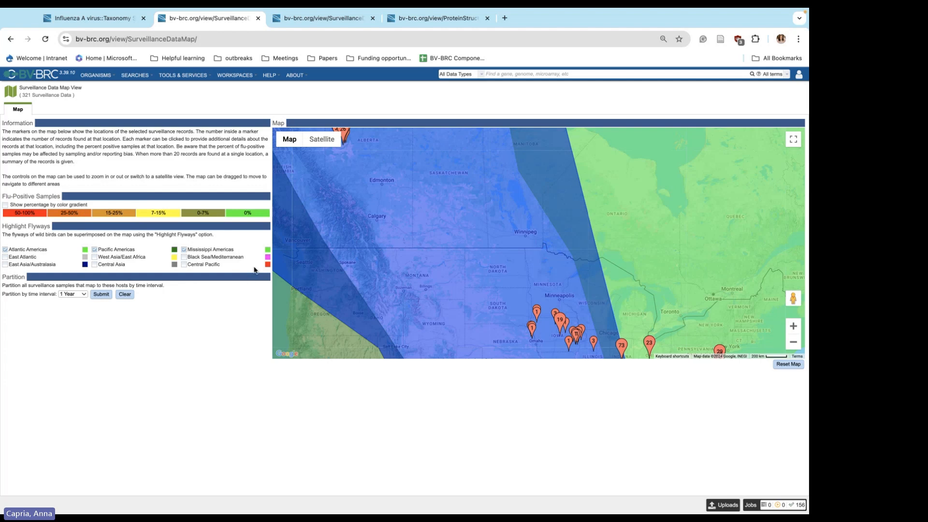
click(266, 251)
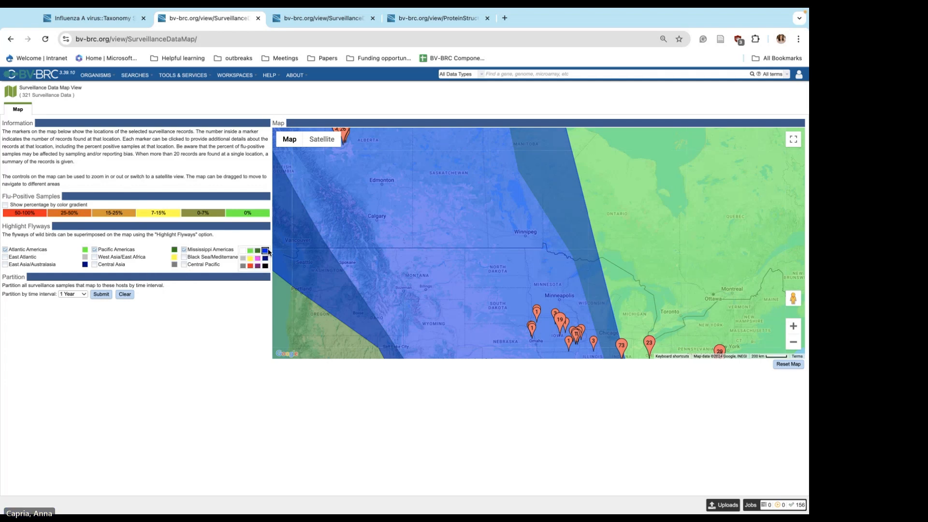
click(257, 260)
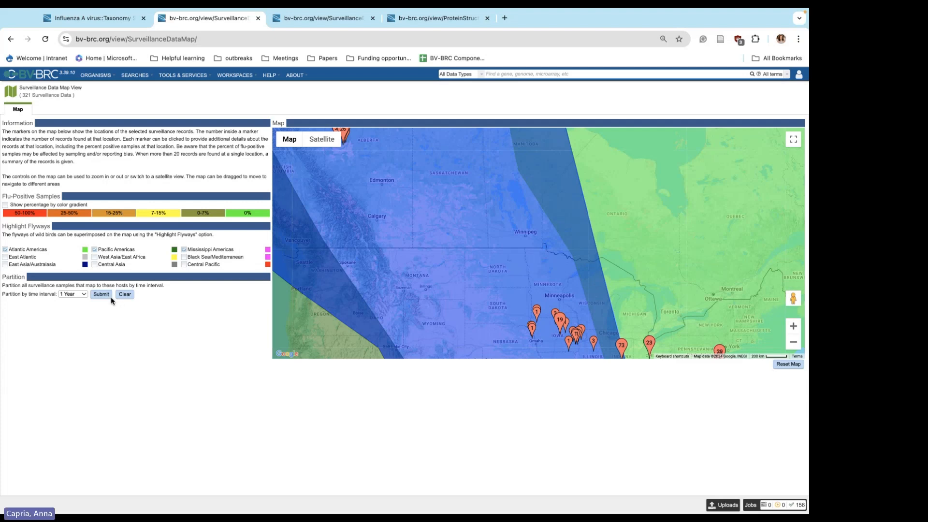
Return to the Influenza A virus taxon page and view its Serology records and Sequence Feature Variant Types.
click(106, 21)
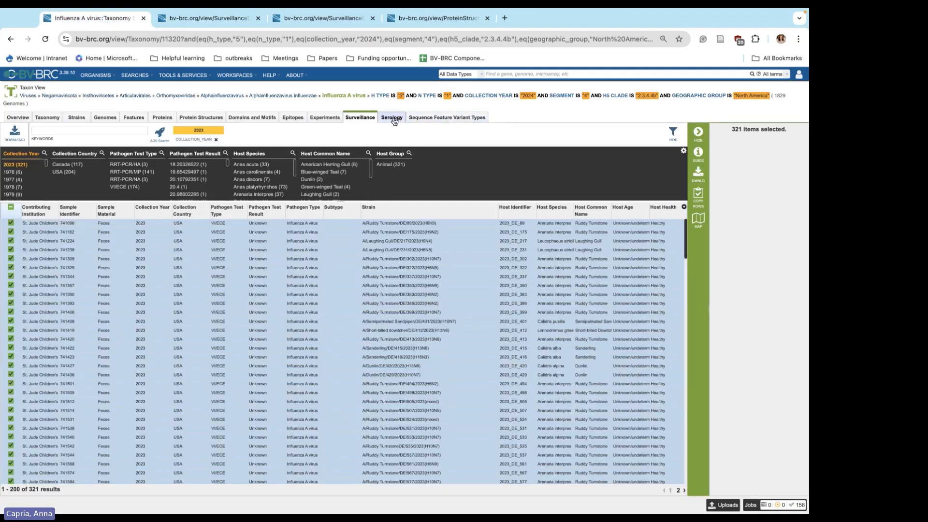
click(394, 119)
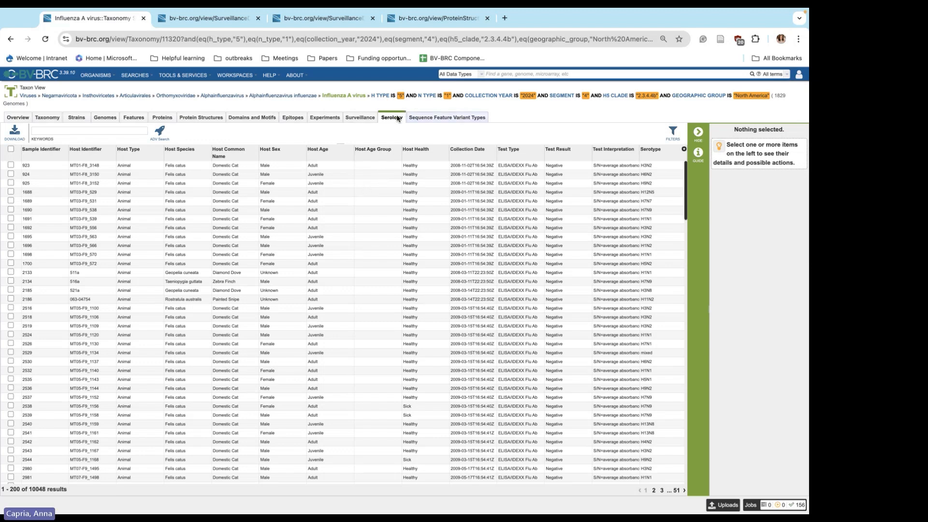
click(433, 119)
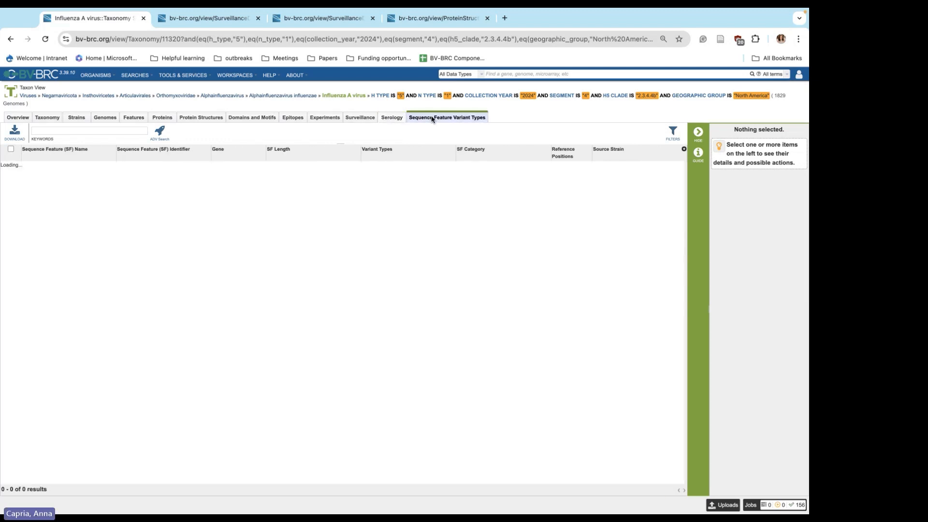
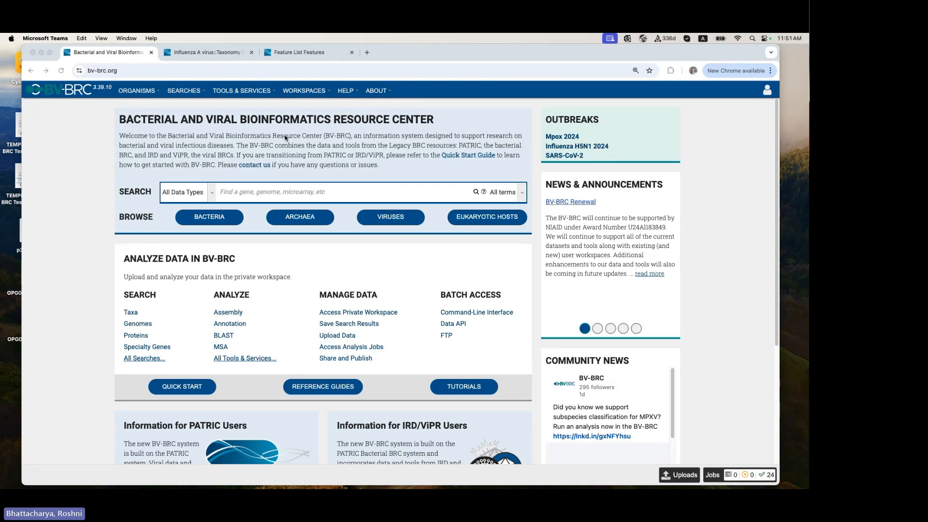
Open the Influenza A virus taxon's Sequence Feature Variant Types from the BV-BRC home page and filter them to subtype H1.
click(140, 91)
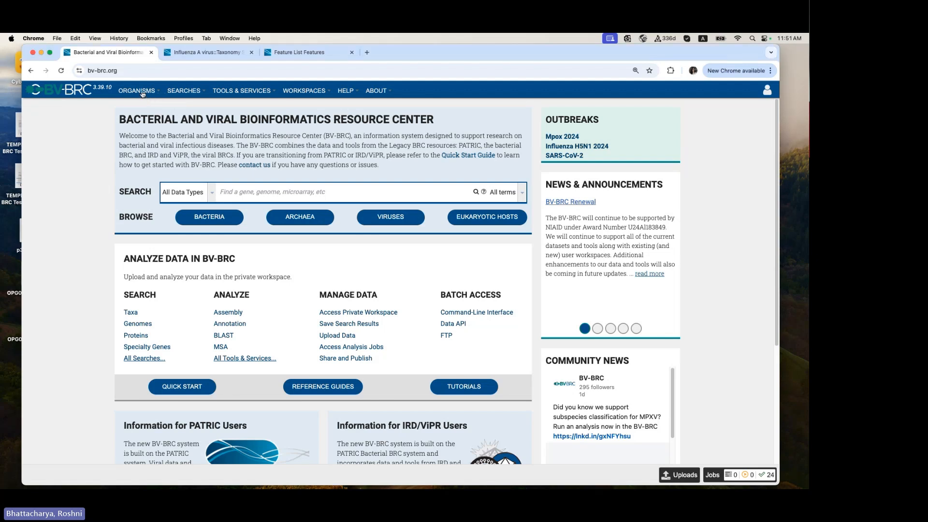
click(140, 91)
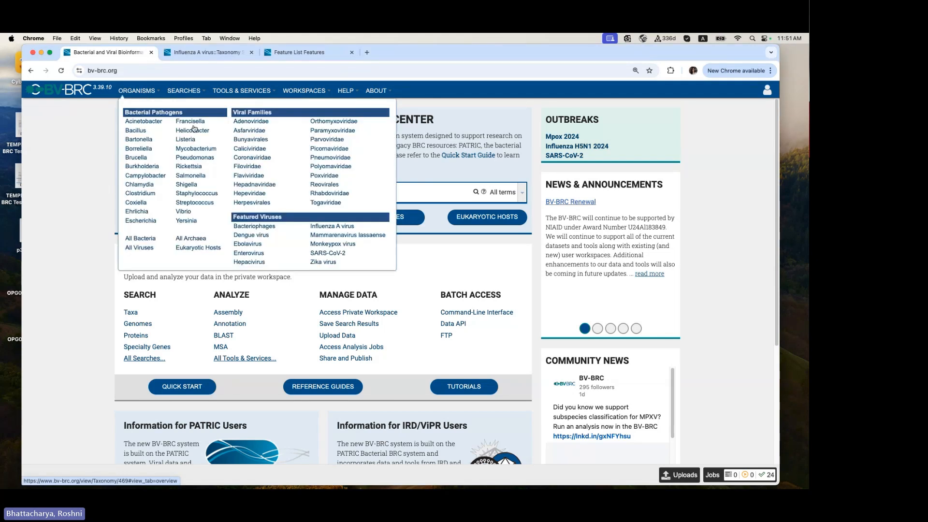
click(337, 227)
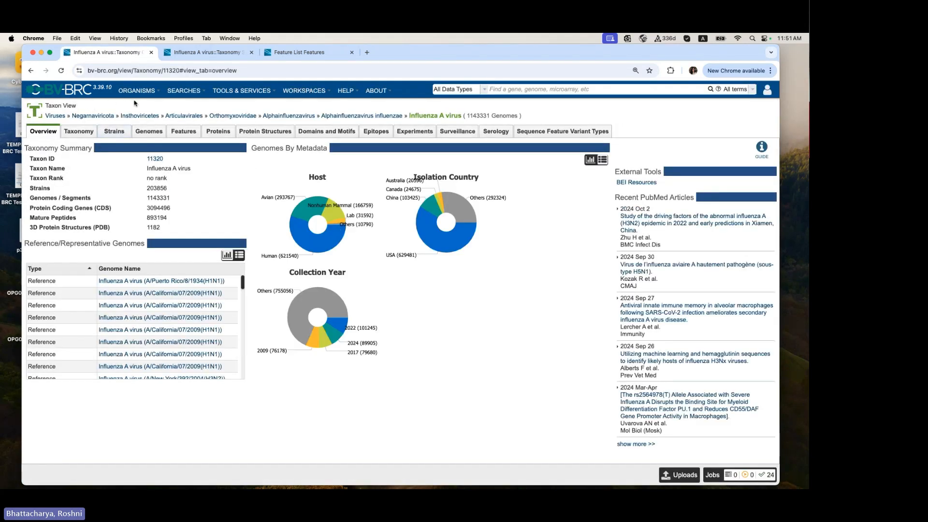
click(559, 136)
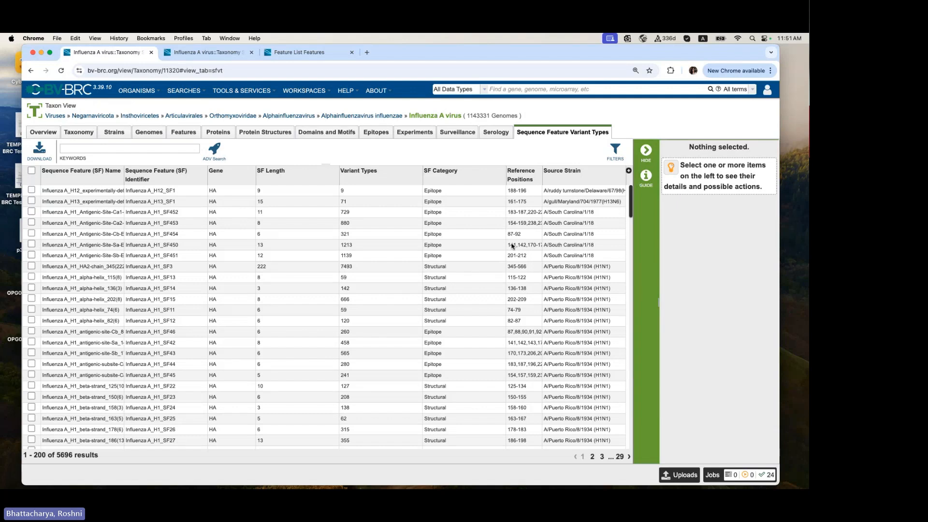
click(614, 156)
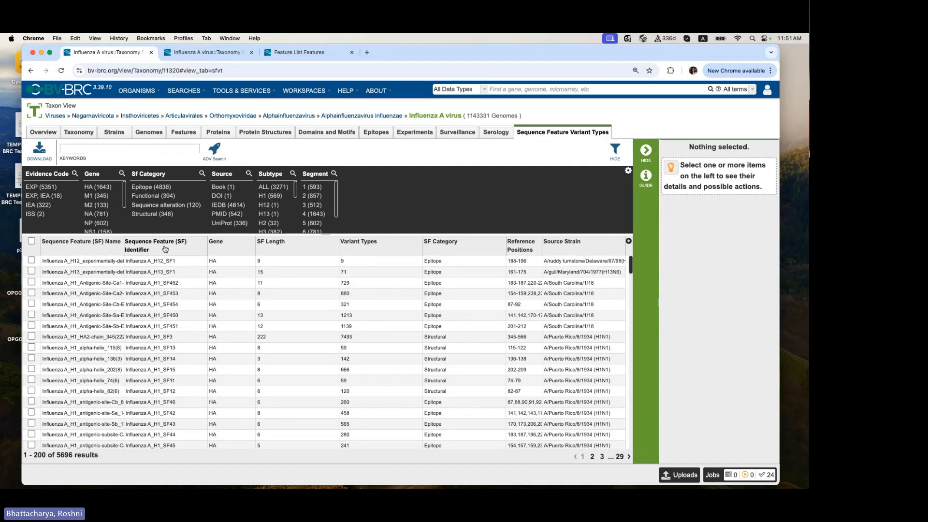
click(265, 197)
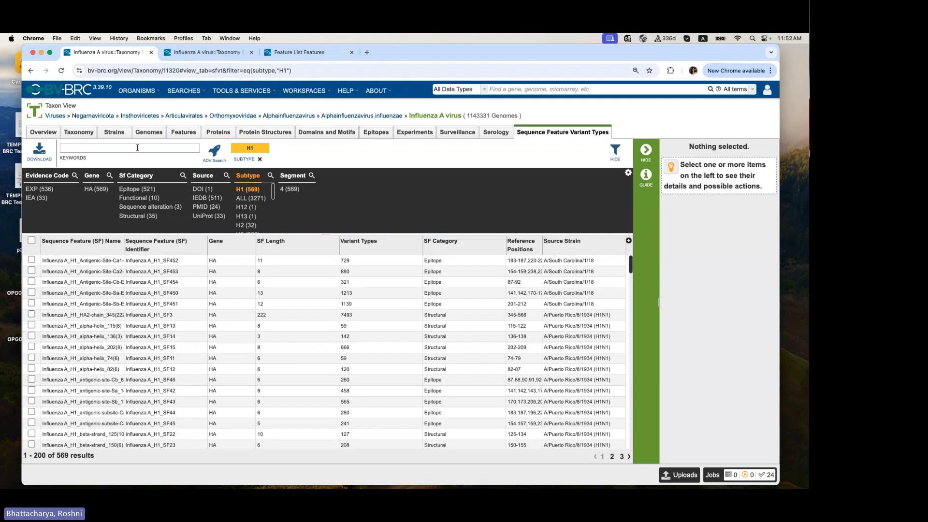
Open the Sequence Feature Variant Type advanced search and choose Influenza A virus as the pathogen group.
click(182, 92)
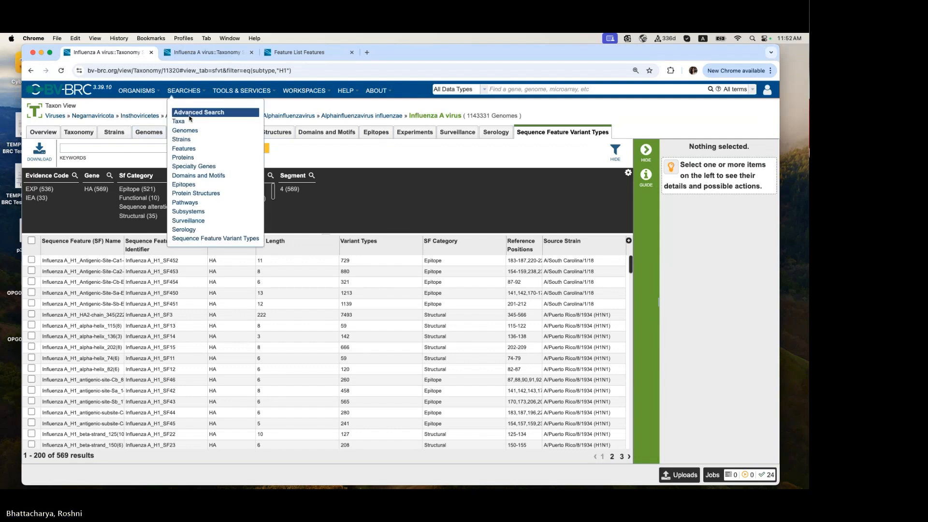
click(200, 238)
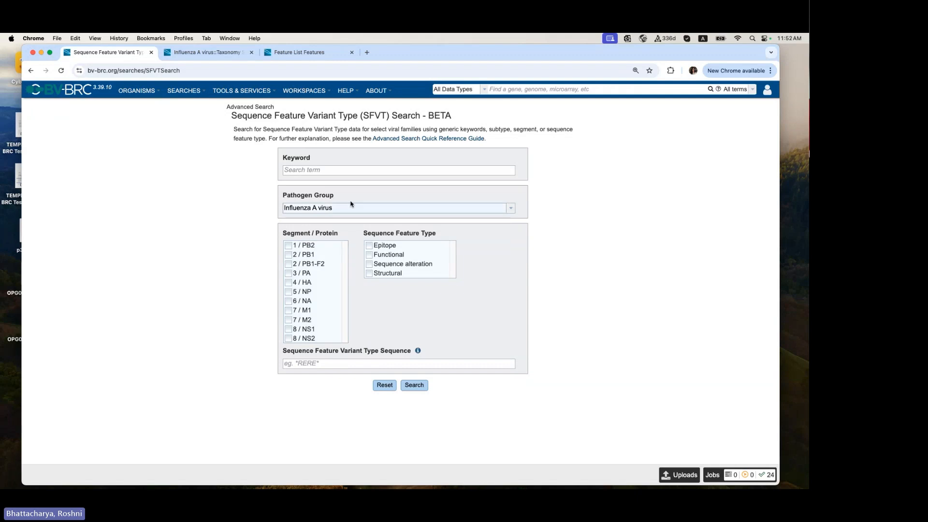
click(511, 209)
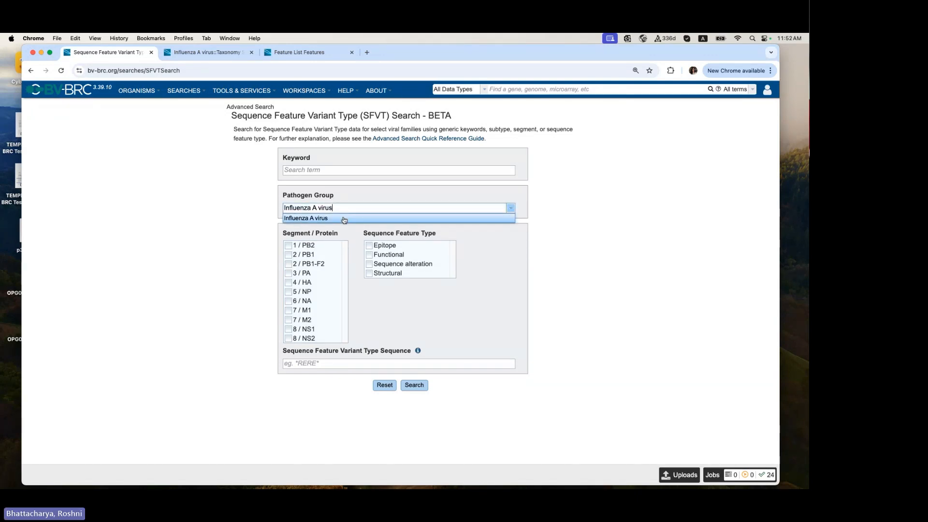
click(344, 219)
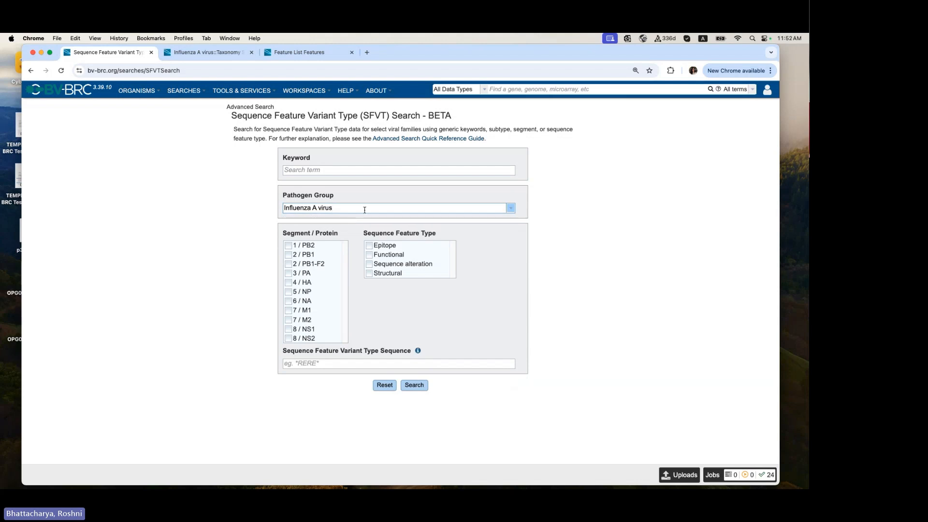
click(511, 209)
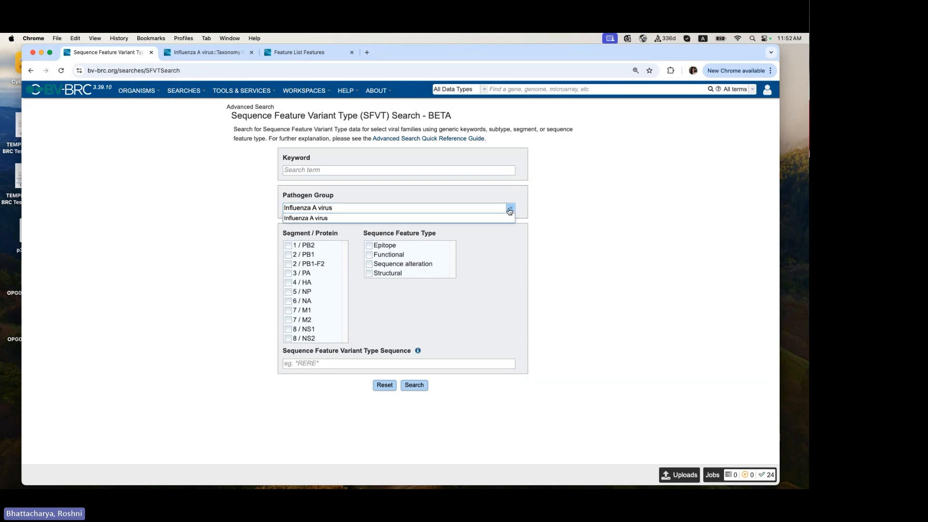
click(344, 219)
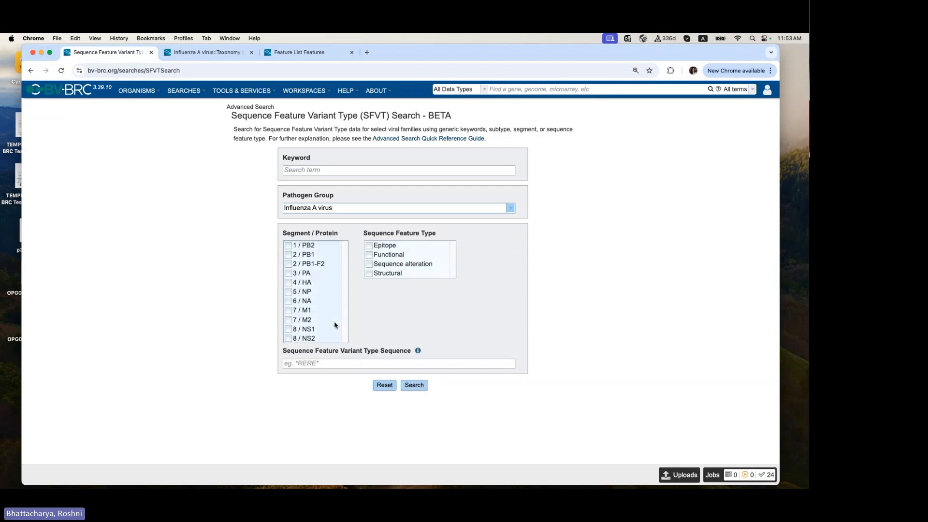
Search for sequence feature variant types of segment 4 / HA with H type 5.
click(288, 283)
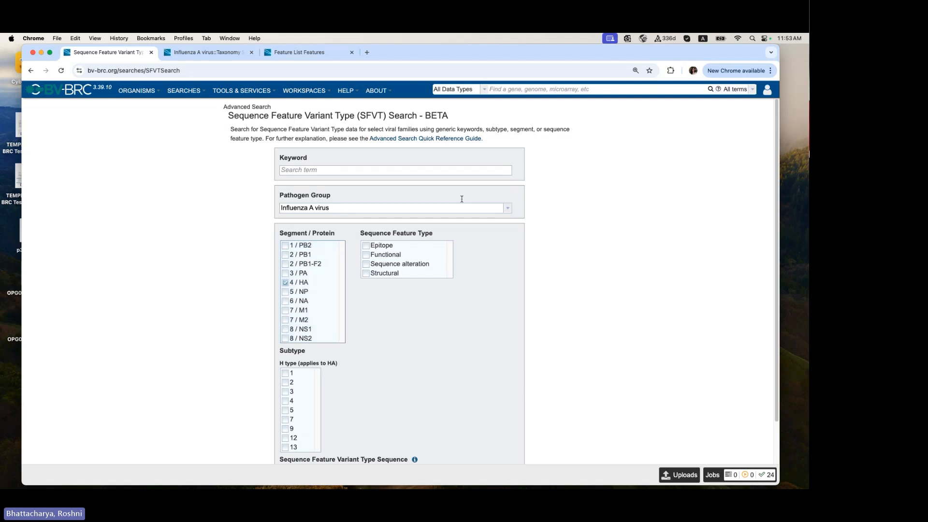
scroll(394, 358, down, 2)
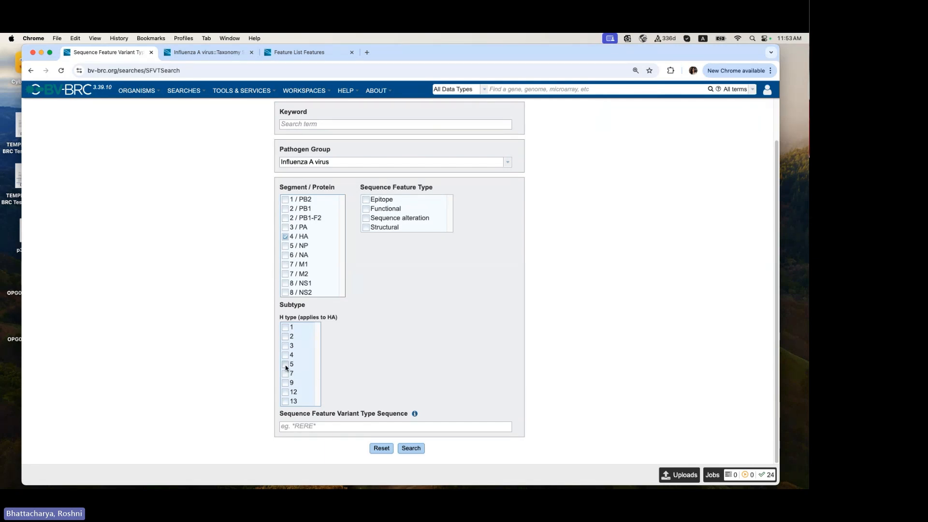
click(285, 365)
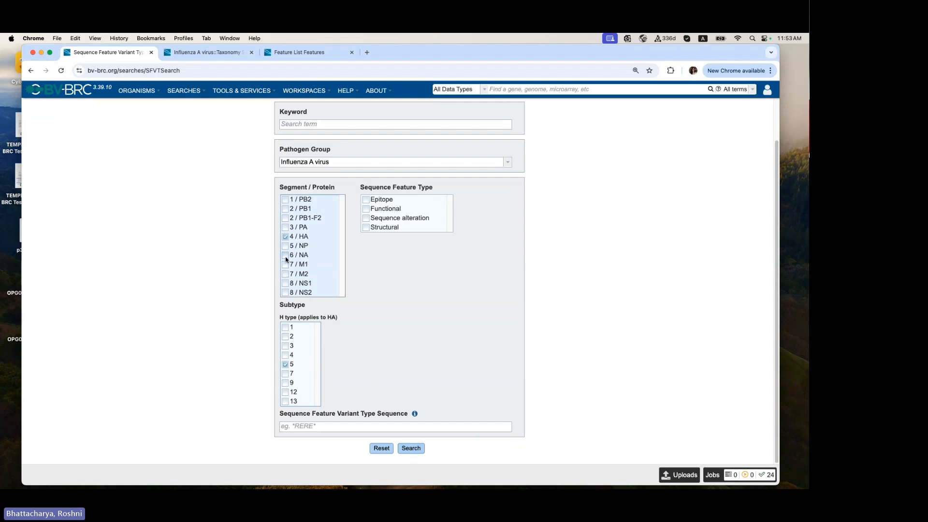
click(286, 256)
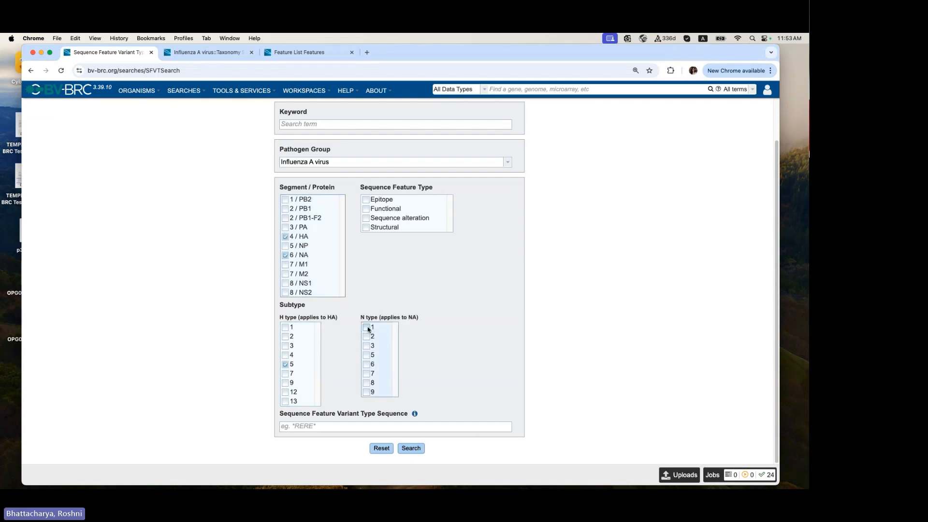
click(286, 256)
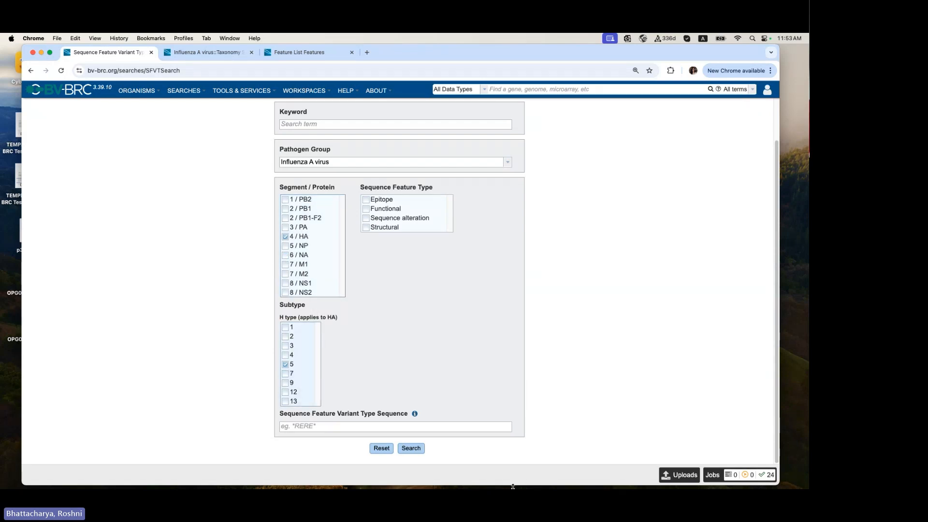
click(420, 450)
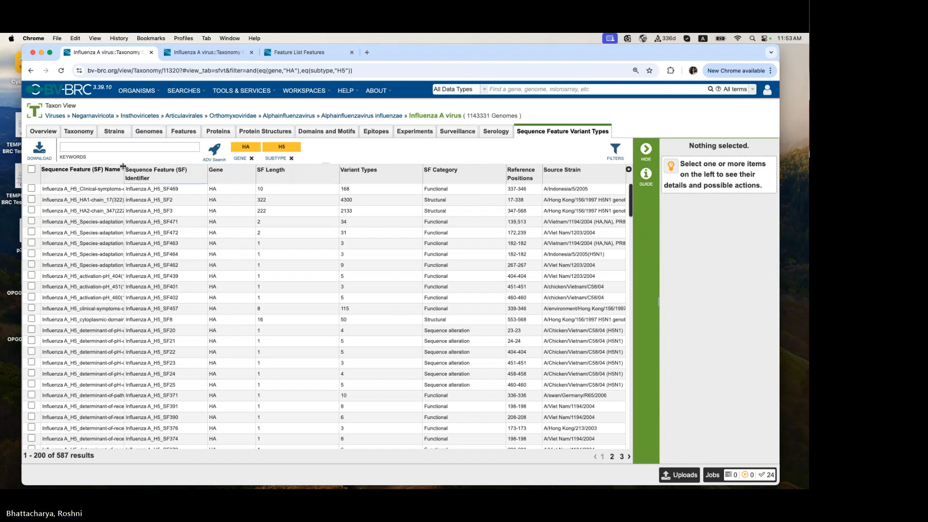
Widen the Sequence Feature Name column and display the result filters together with the list of selectable filter categories.
drag(124, 169, 140, 168)
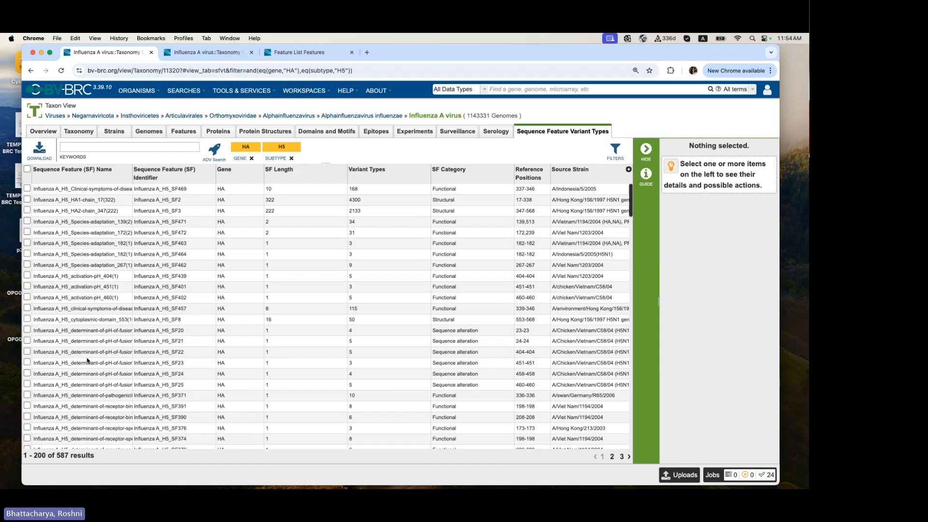
click(116, 148)
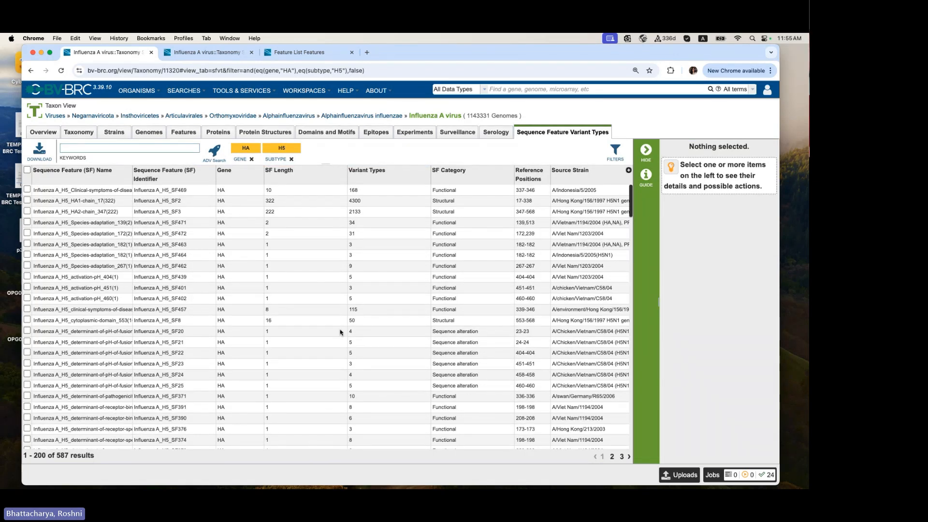
click(615, 152)
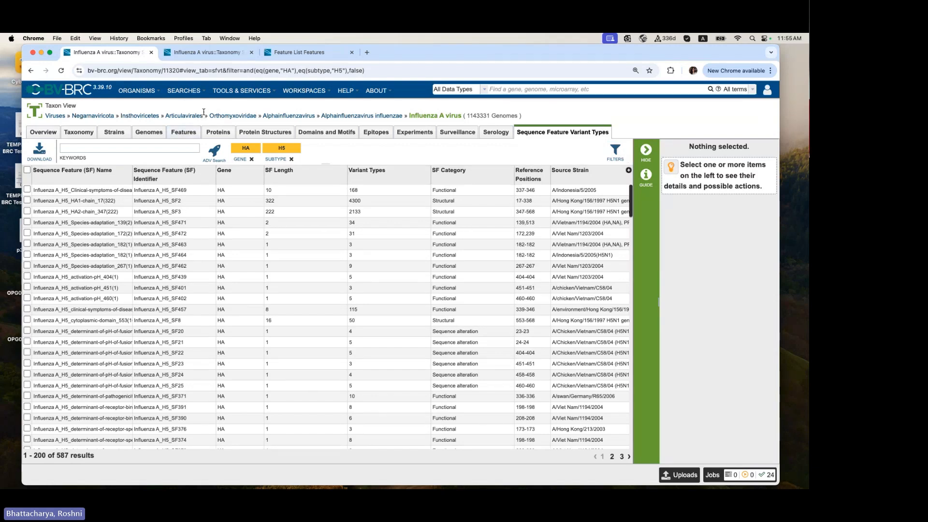
click(615, 153)
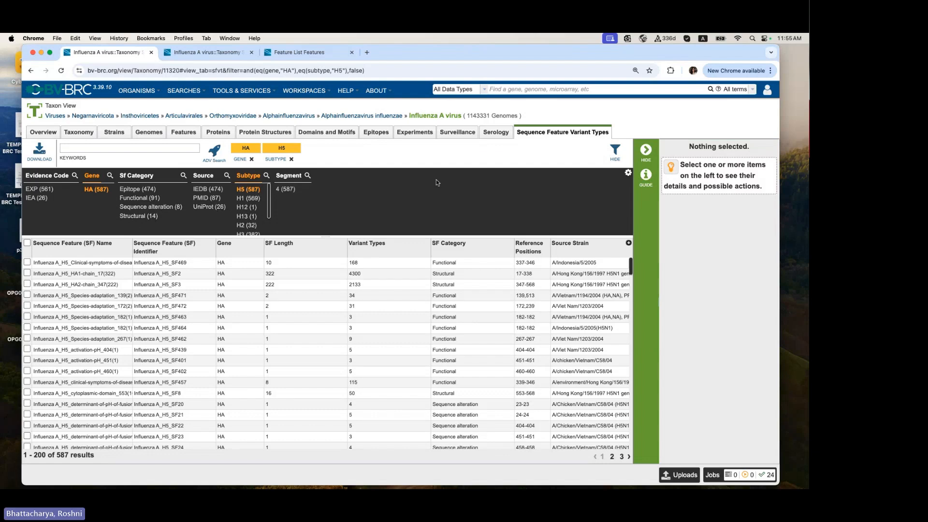
click(628, 174)
click(628, 174)
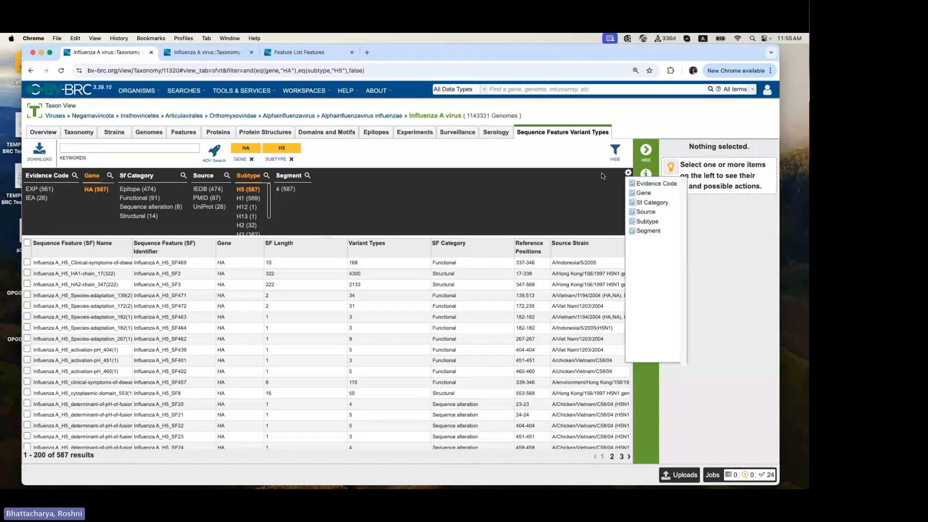
Hide the result filters and open the variant types of sequence feature Influenza A_H5_SF471.
click(628, 173)
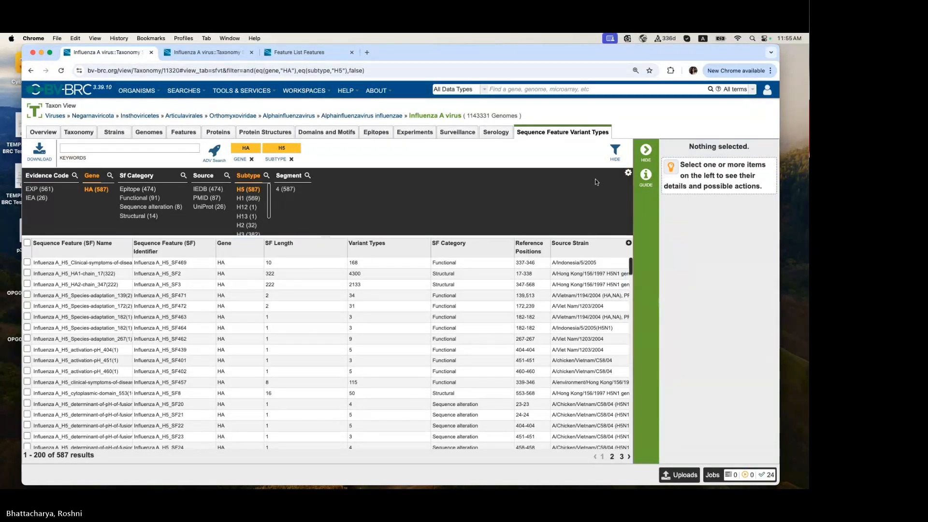
click(615, 152)
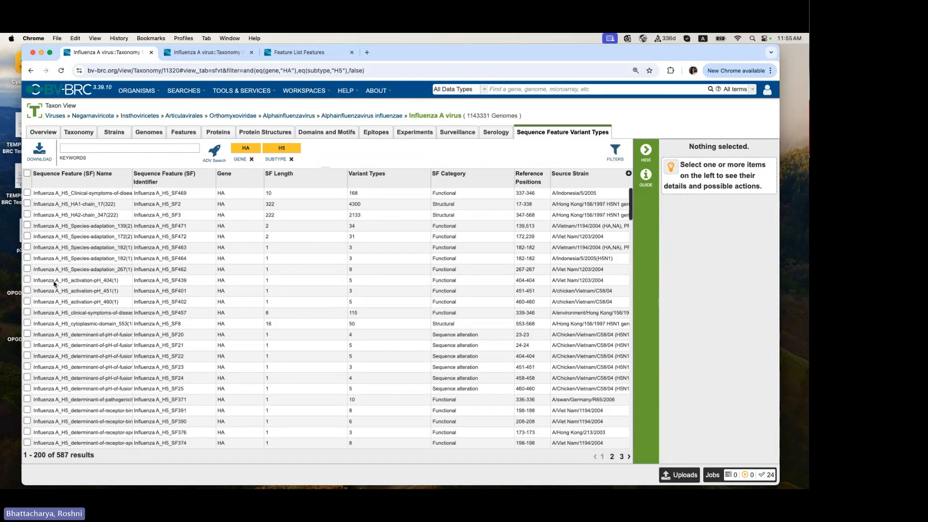
click(28, 225)
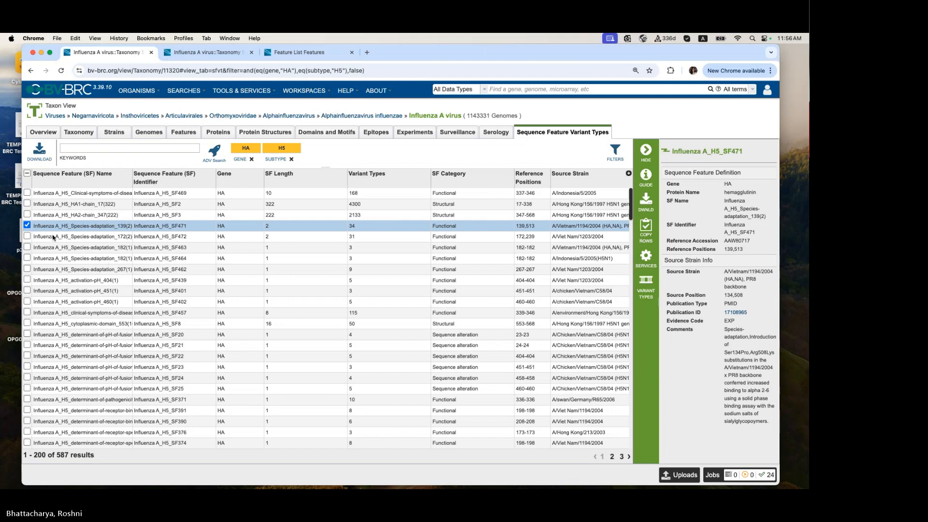
click(646, 294)
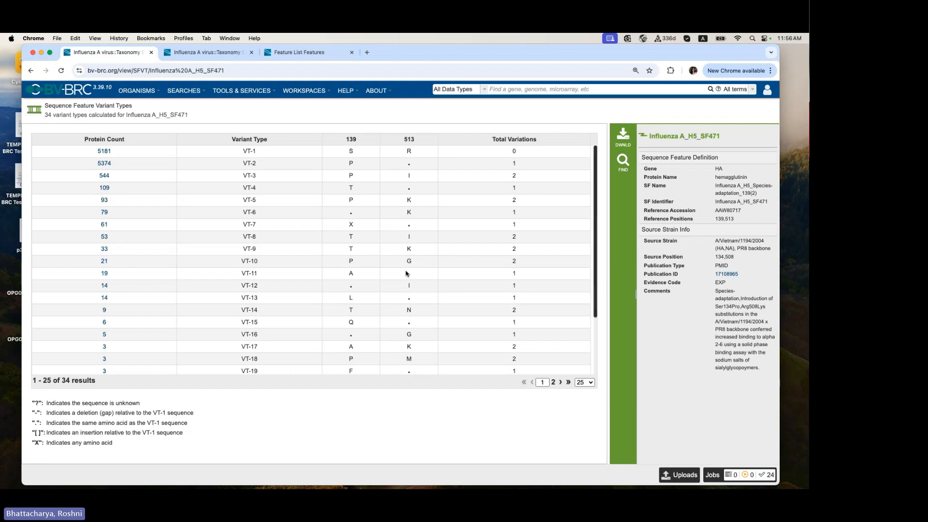
Find the variant types with any residue at position 139 and R at position 513.
click(623, 163)
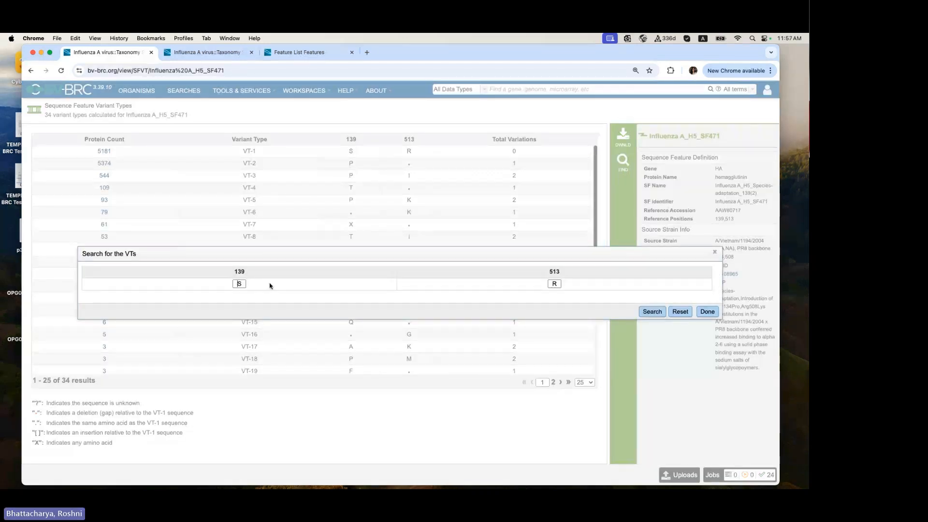
click(244, 283)
key(BackSpace)
click(653, 313)
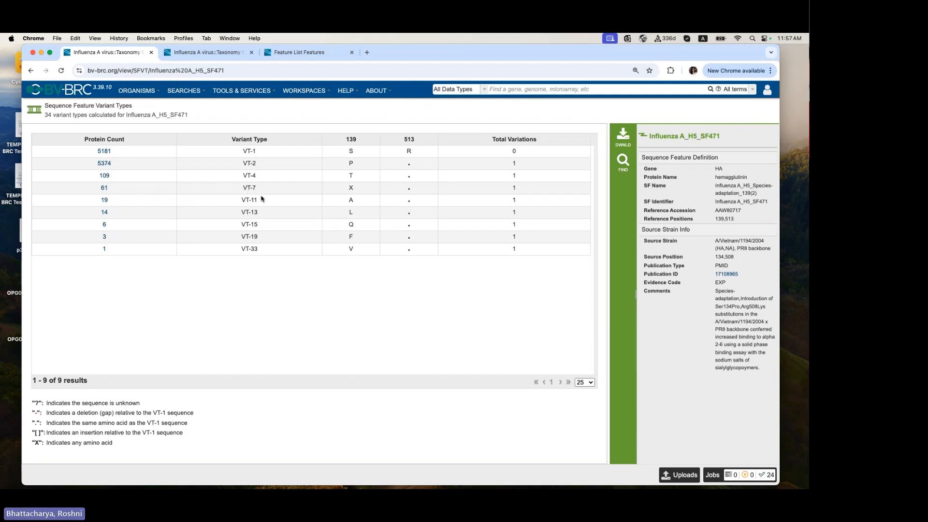
Open the protein list of variant type VT-7, select all features and view the add-to-group options without adding them.
click(104, 190)
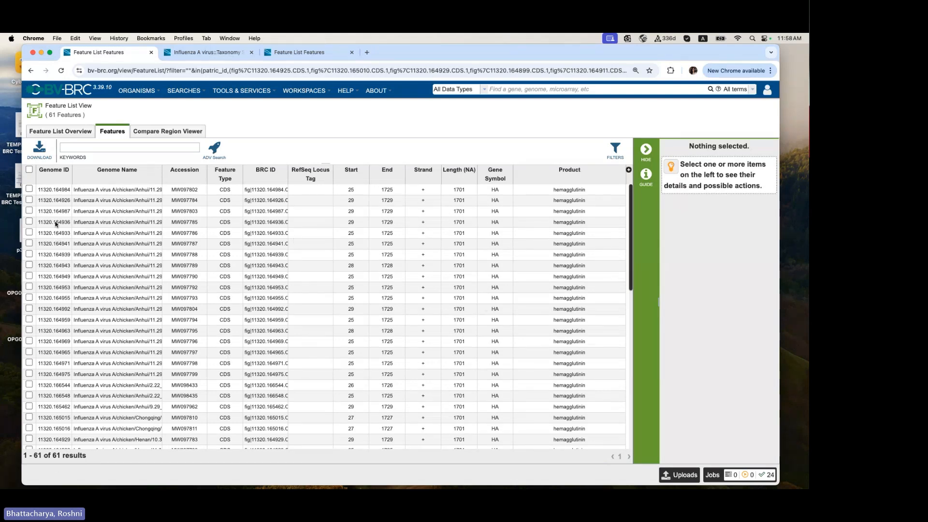
click(30, 171)
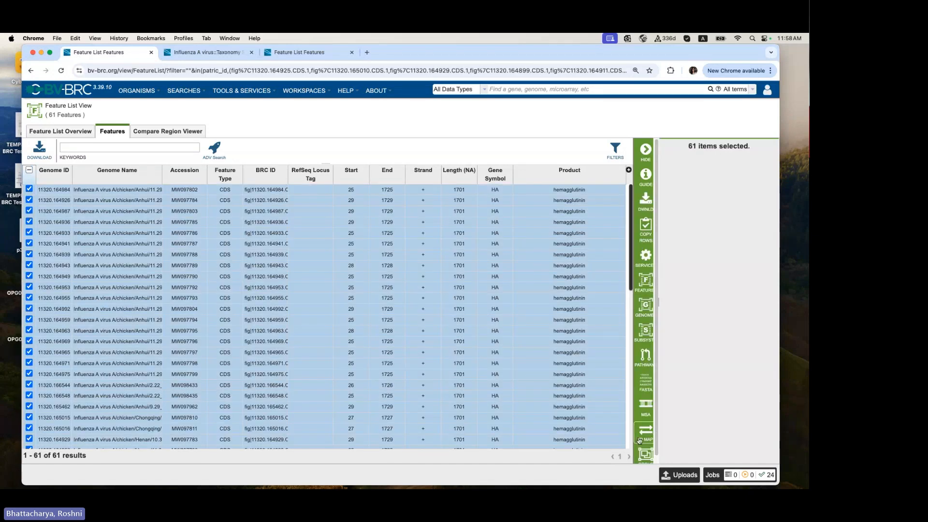
click(645, 449)
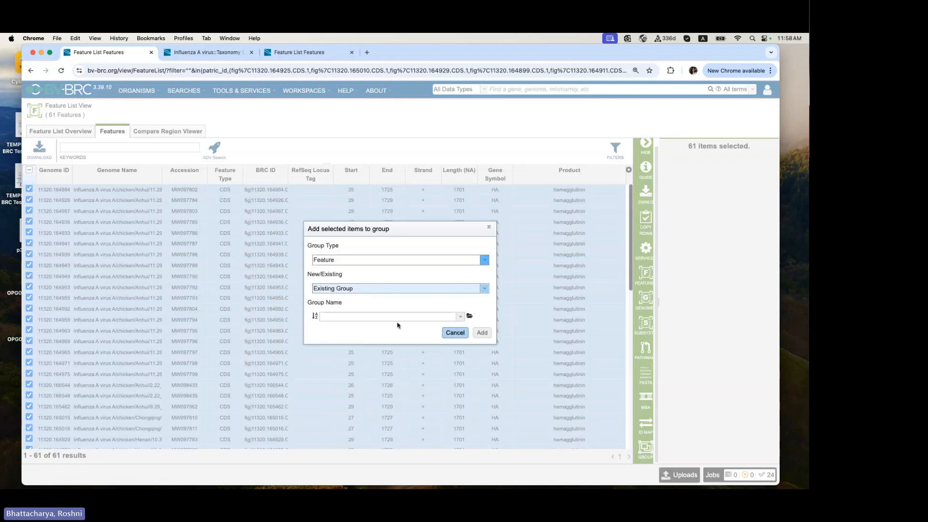
click(454, 333)
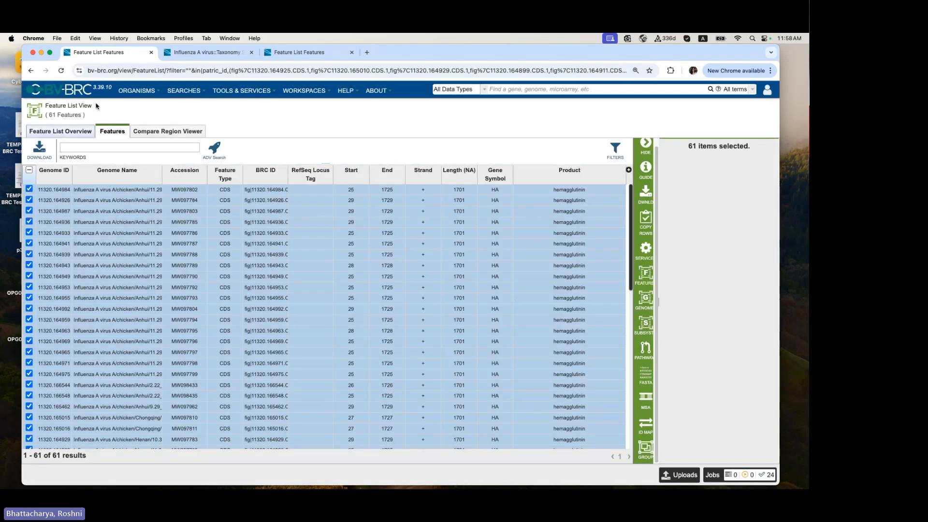
Open the Sequence Feature Variant Type advanced search and read the help on sequence patterns, including exact match.
click(175, 91)
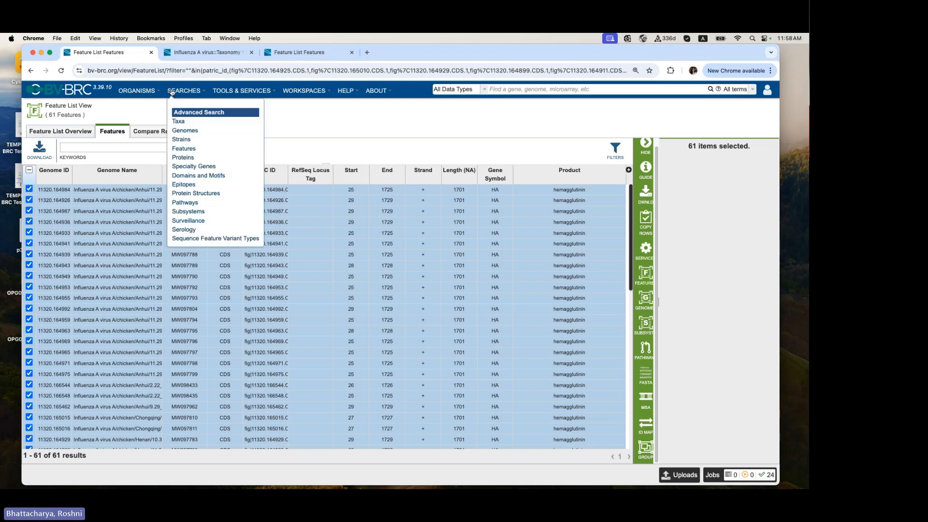
click(205, 239)
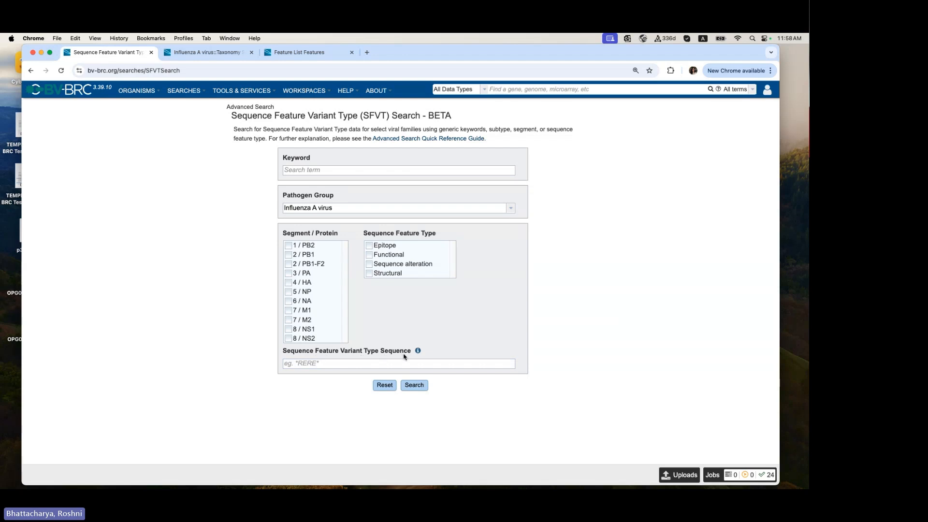
click(377, 364)
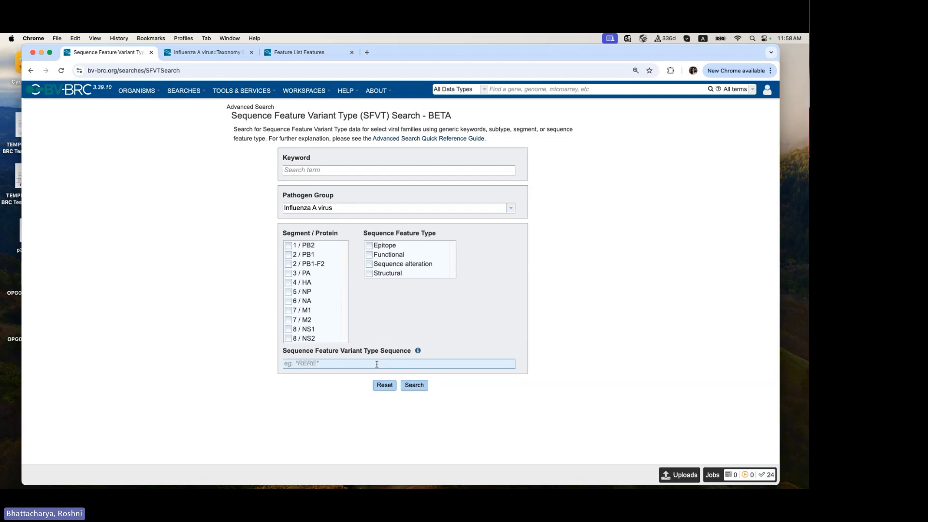
click(419, 351)
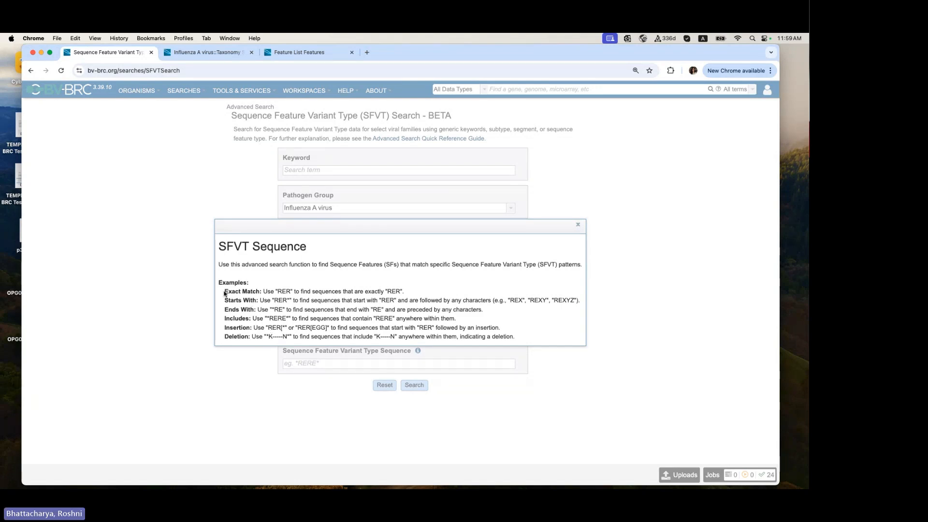
drag(225, 291, 333, 291)
click(399, 291)
click(578, 229)
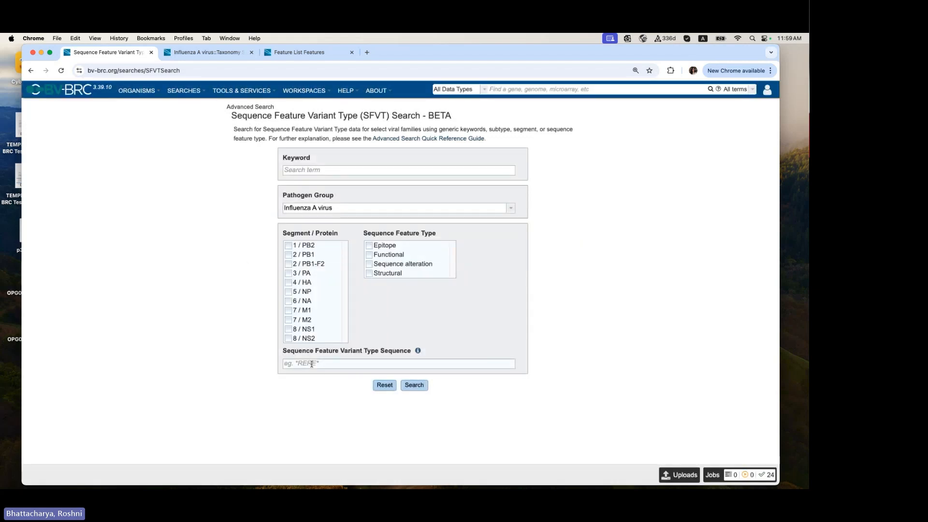
Search Influenza A virus sequence features for the exact variant type sequence RE.
click(312, 363)
text(RE)
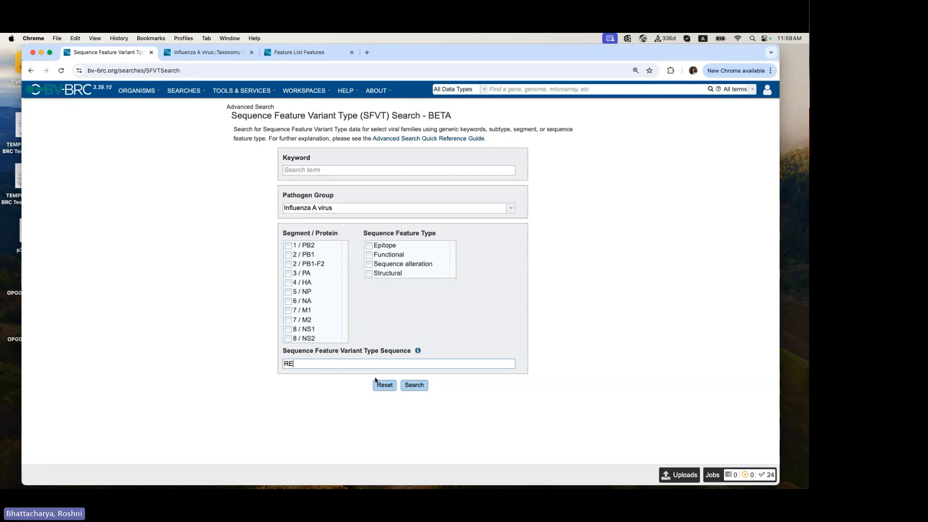
click(410, 387)
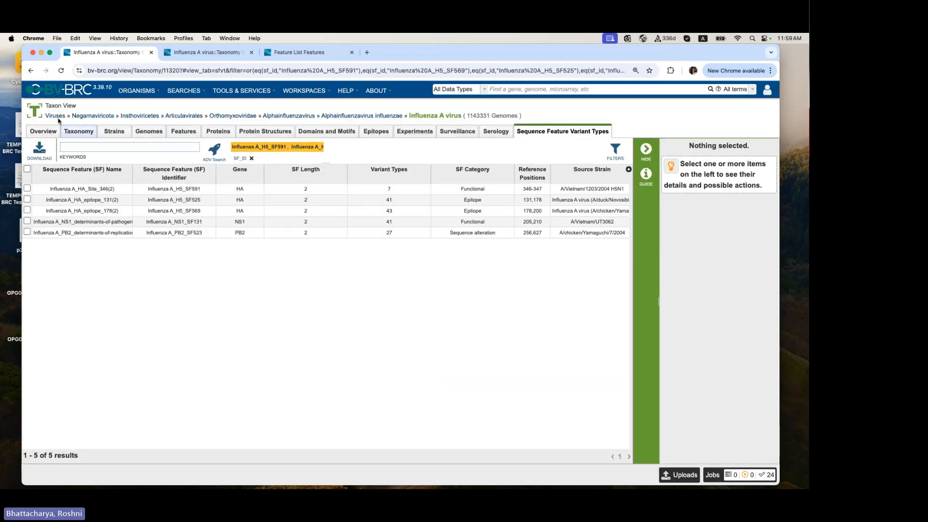
Return to the advanced search and look for sequence features whose variant type sequence matches *RERR*.
click(32, 71)
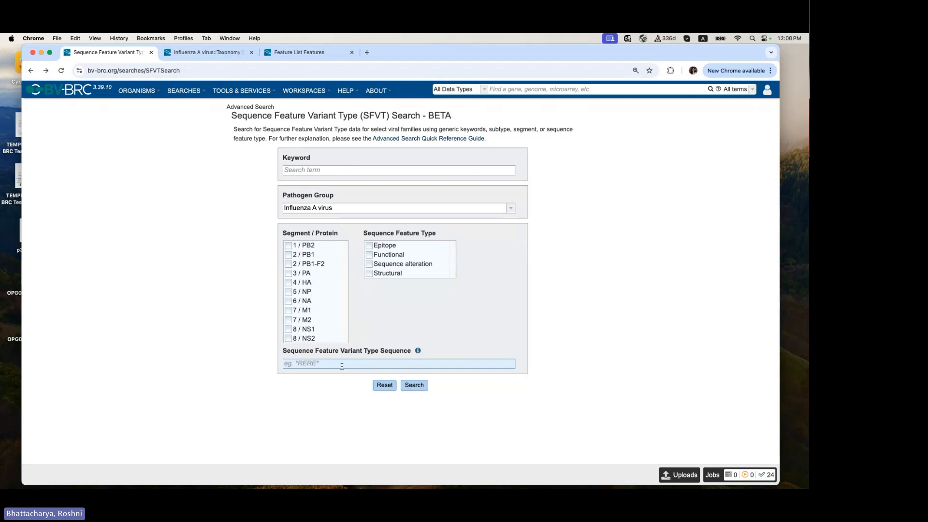
click(341, 366)
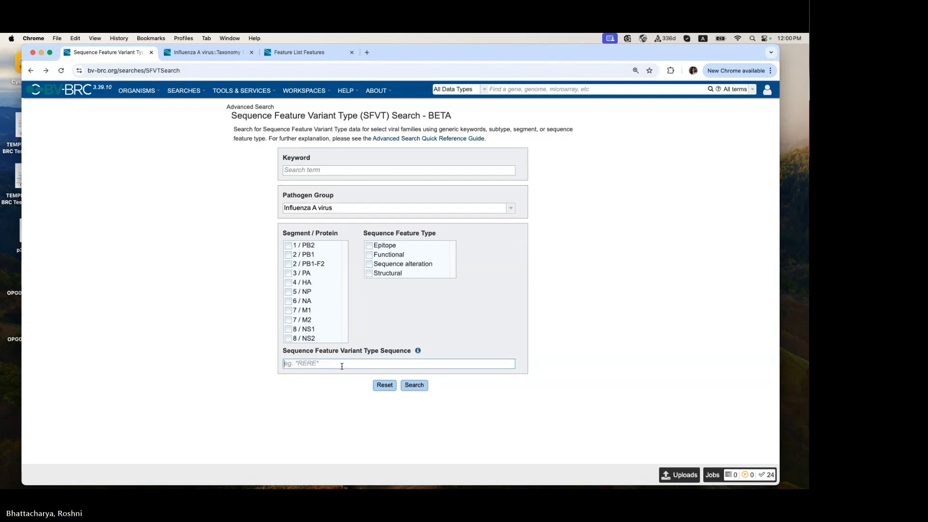
text(*R)
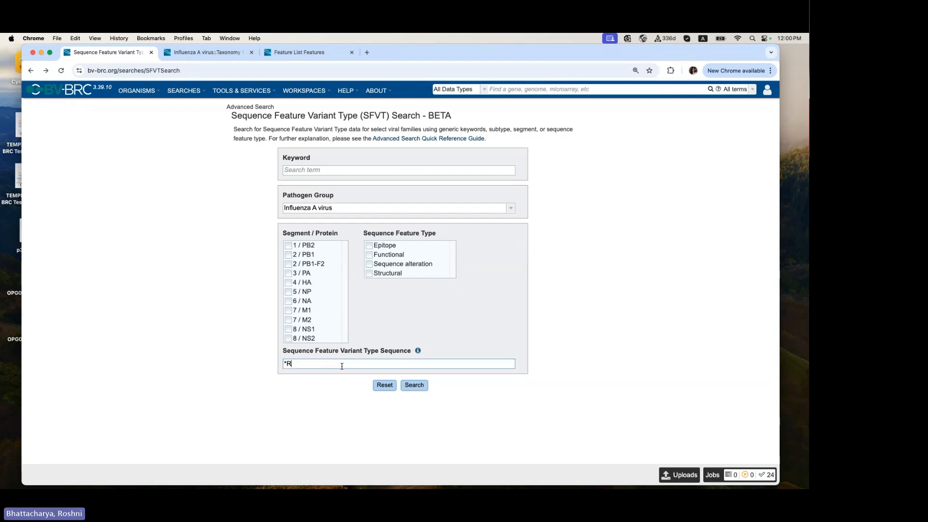
text(ERR)
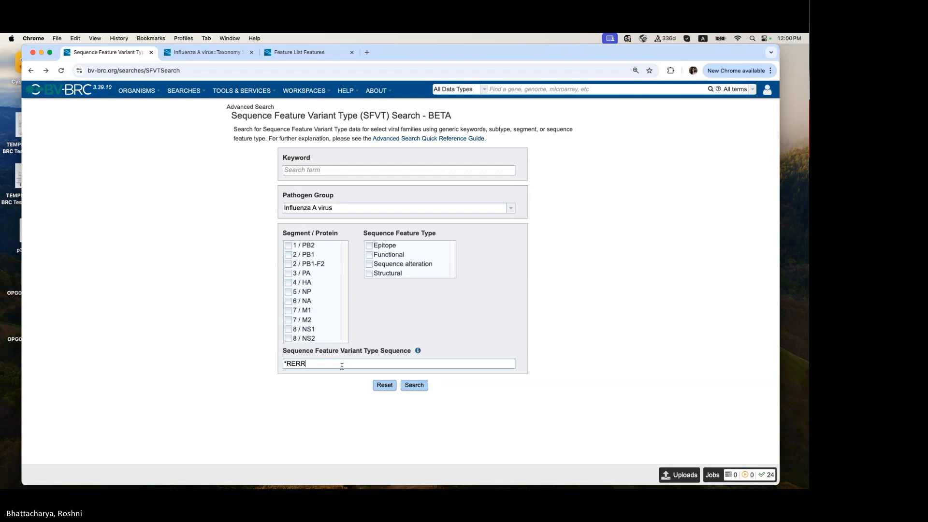
text(*)
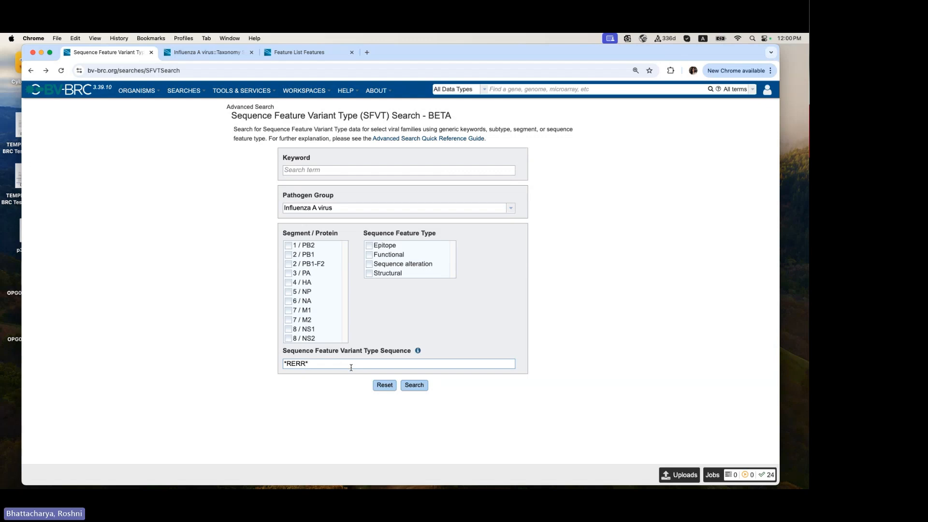
click(415, 387)
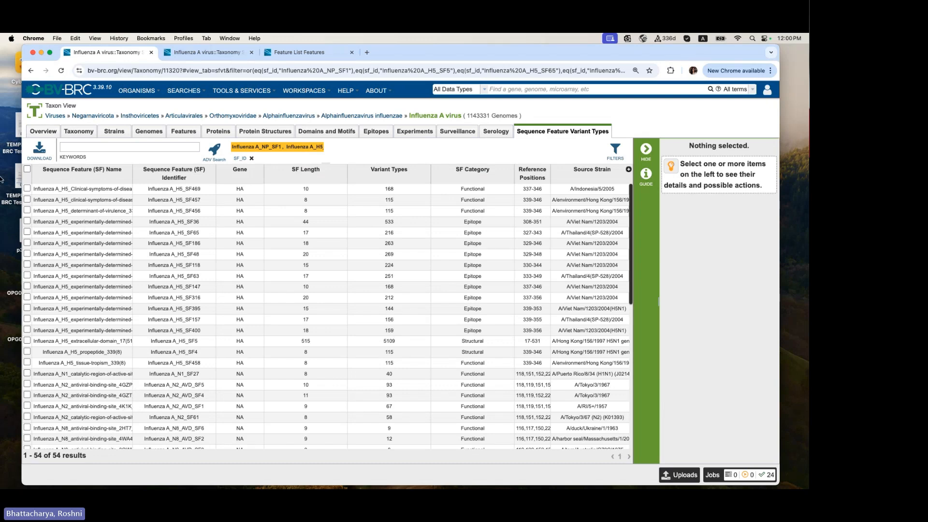
Open the variant types of Influenza A_H5_SF469 and highlight the RERR residues at positions 339 to 342 in VT-1.
click(27, 189)
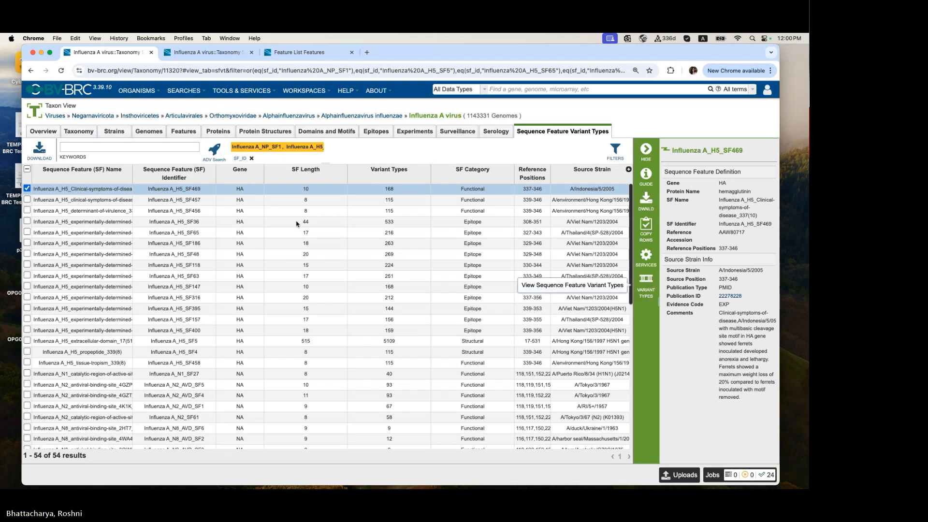
click(651, 290)
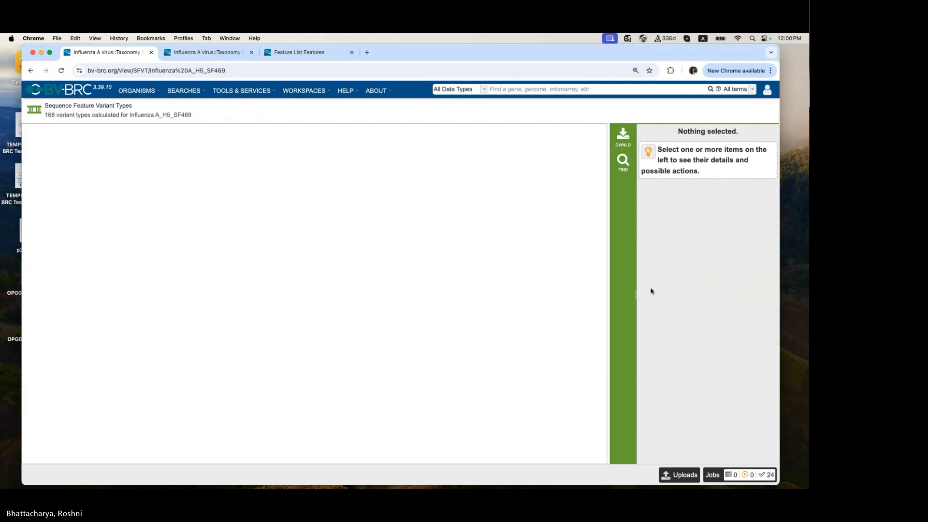
drag(268, 151, 366, 153)
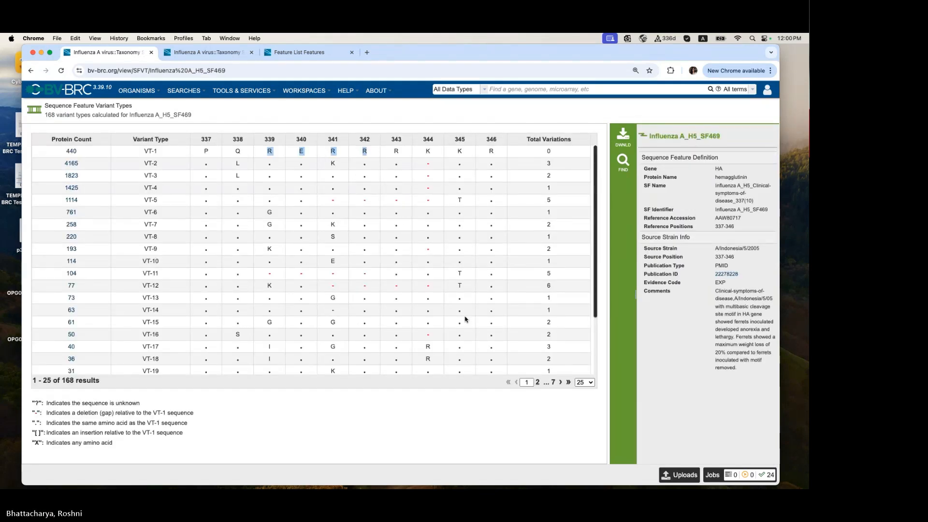